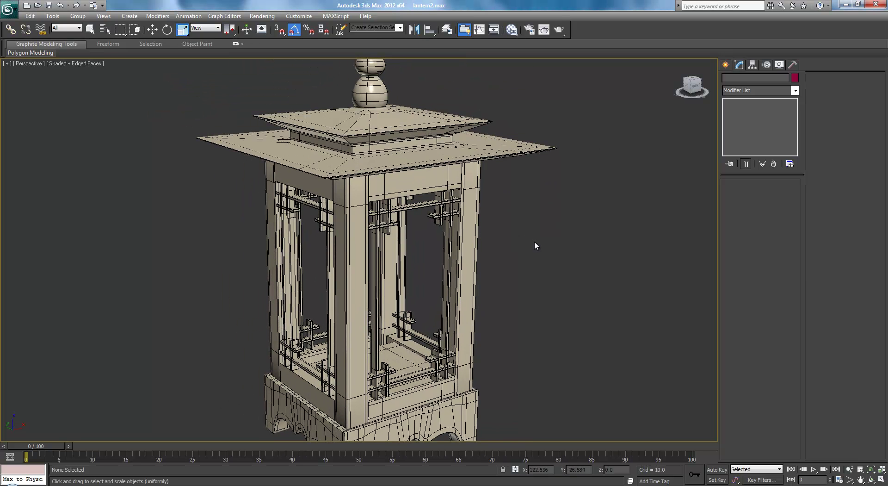
Delete the two unsmoothed upper rails on opposite sides of the lantern frame, just under the roof
scroll(530, 231, down, 3)
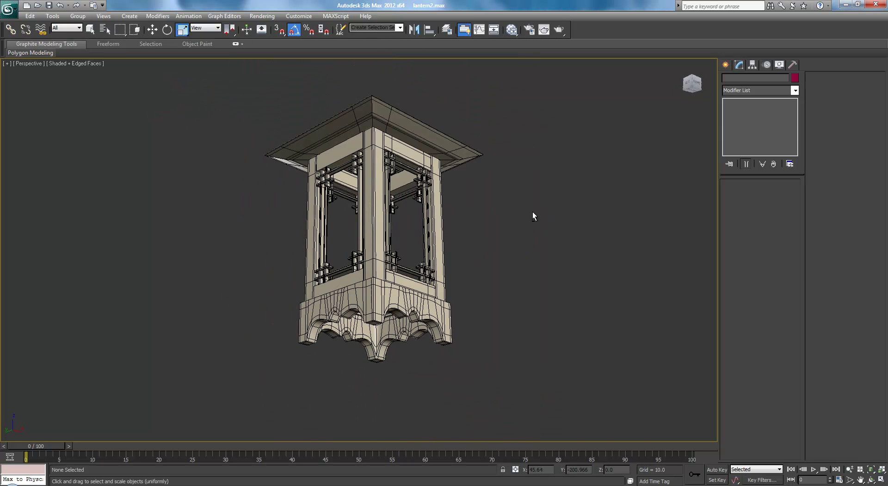
scroll(462, 199, up, 8)
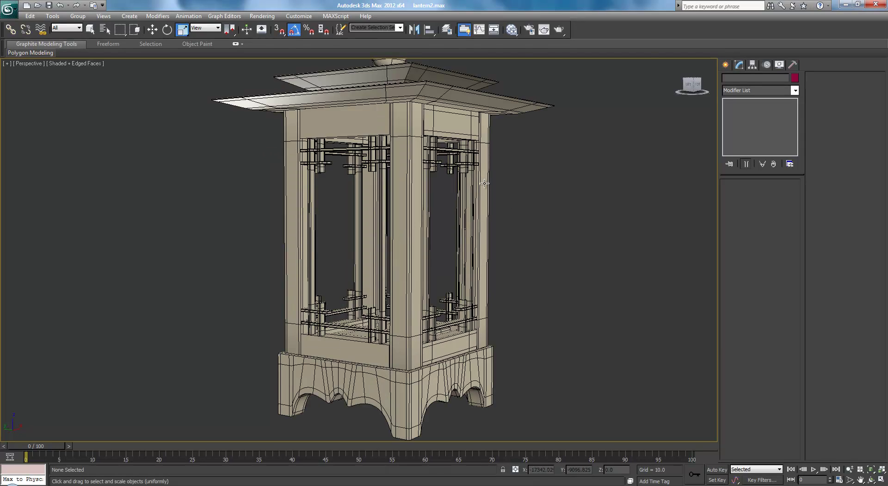
scroll(461, 219, up, 2)
scroll(373, 114, down, 2)
middle_drag(372, 130, 374, 156)
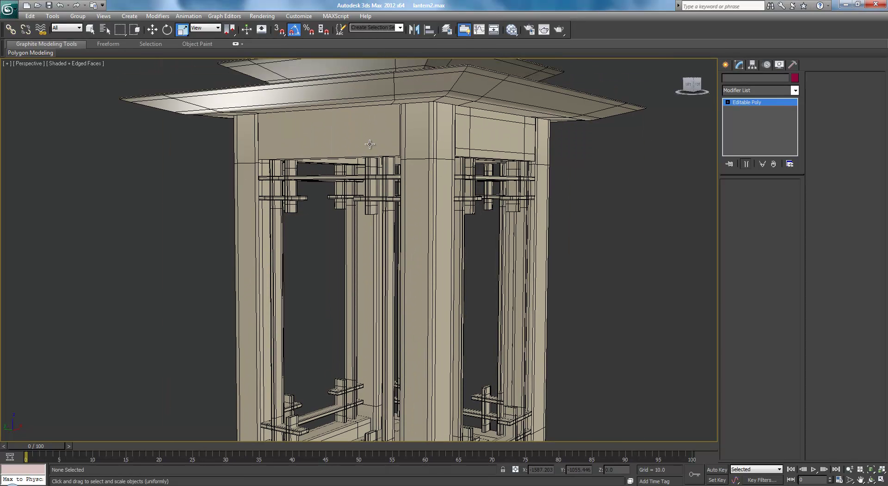
click(369, 144)
key(Delete)
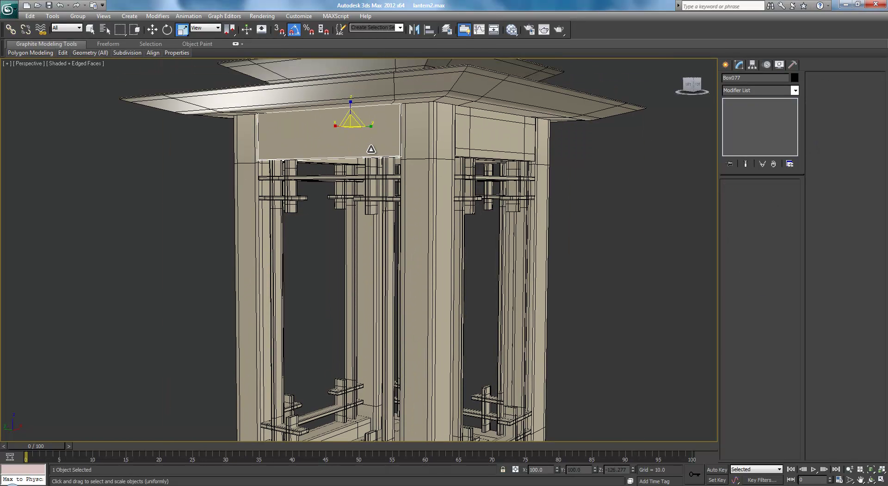
click(390, 140)
key(Delete)
Delete the two unsmoothed lower rails on the same opposite sides, just above the base
scroll(402, 171, down, 3)
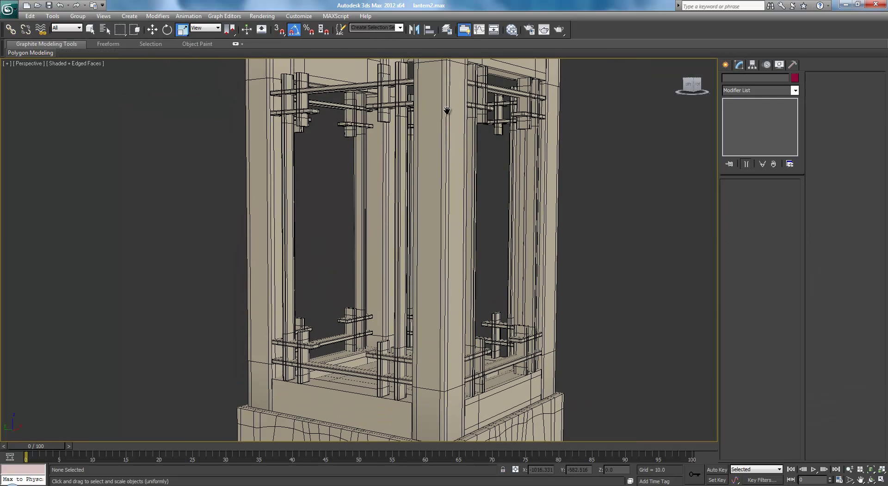
scroll(407, 273, up, 3)
click(385, 350)
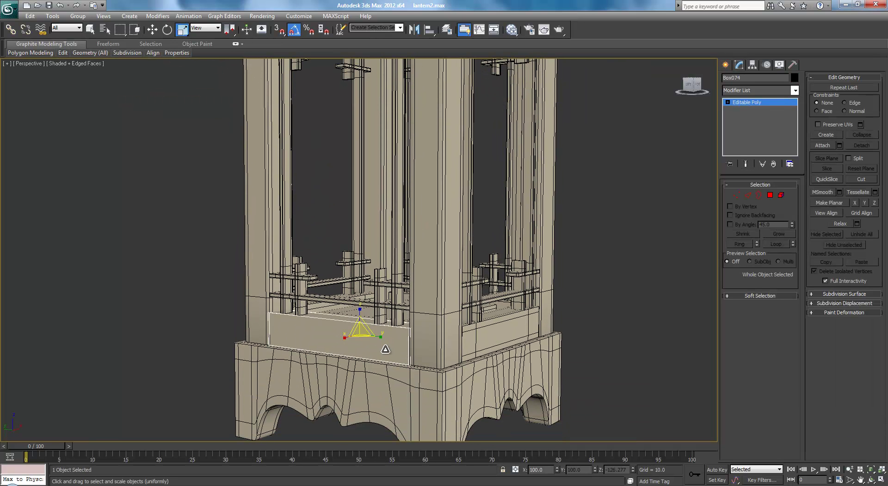
key(Delete)
click(503, 305)
key(Delete)
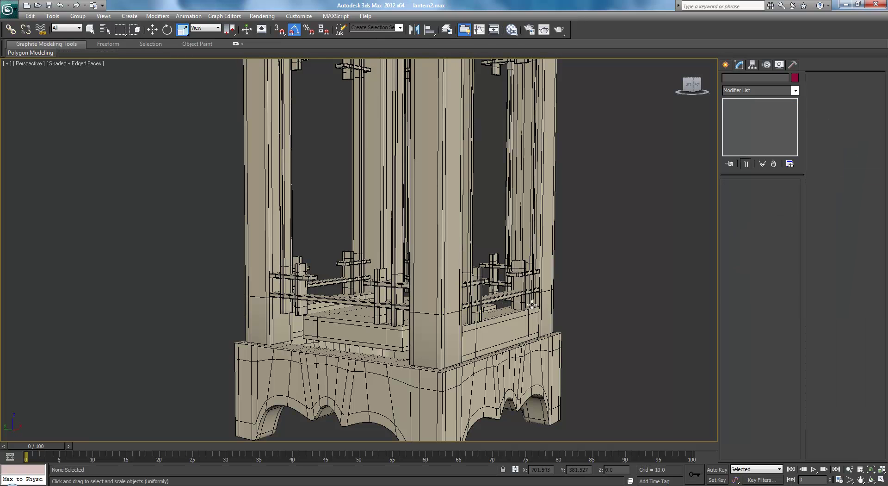
Clone the remaining smoothed lower rail as one independent copy rotated 90 degrees
click(497, 334)
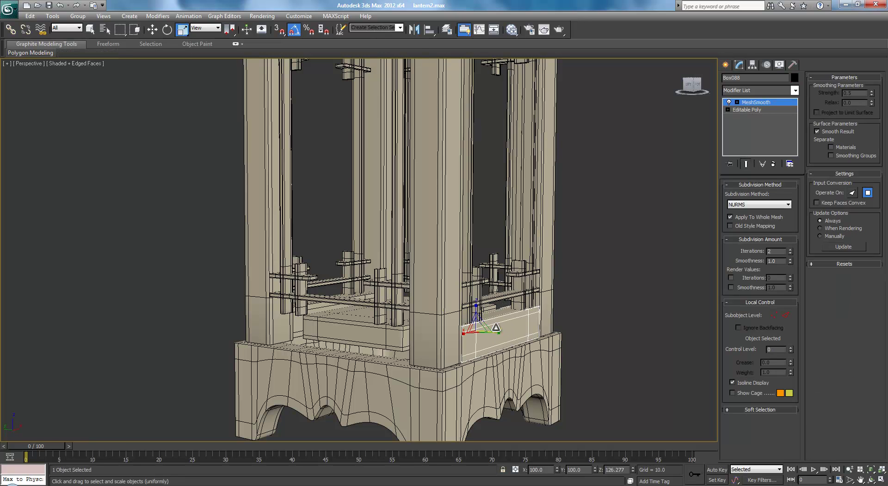
key(e)
mouse_move(480, 333)
shift+mouse_down()
mouse_move(511, 344)
mouse_move(542, 342)
mouse_move(521, 359)
shift+mouse_up()
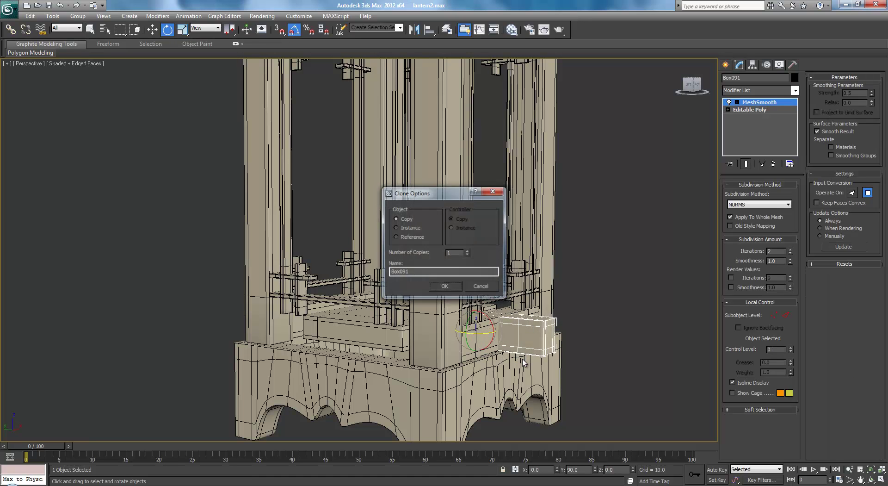
click(445, 286)
Move the rotated rail copy into the open side of the lantern between the corner posts
key(w)
mouse_move(500, 341)
alt+middle_down()
mouse_move(490, 353)
mouse_move(472, 340)
alt+middle_up()
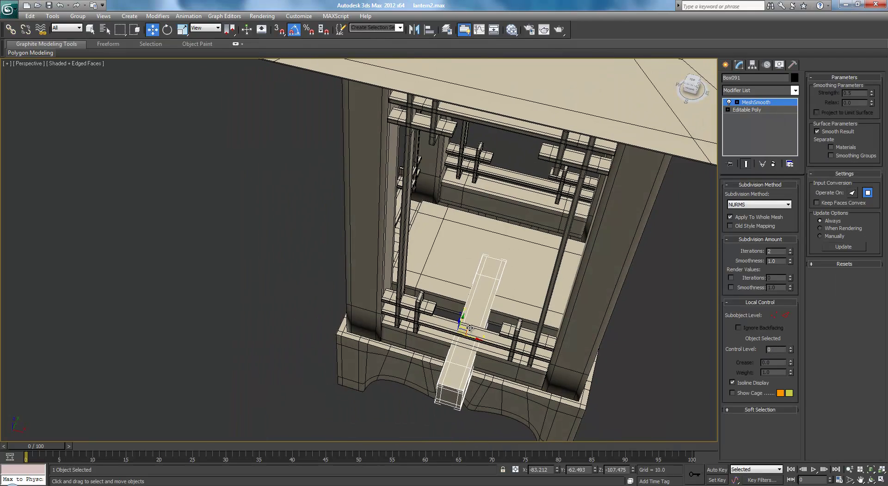
drag(469, 327, 401, 236)
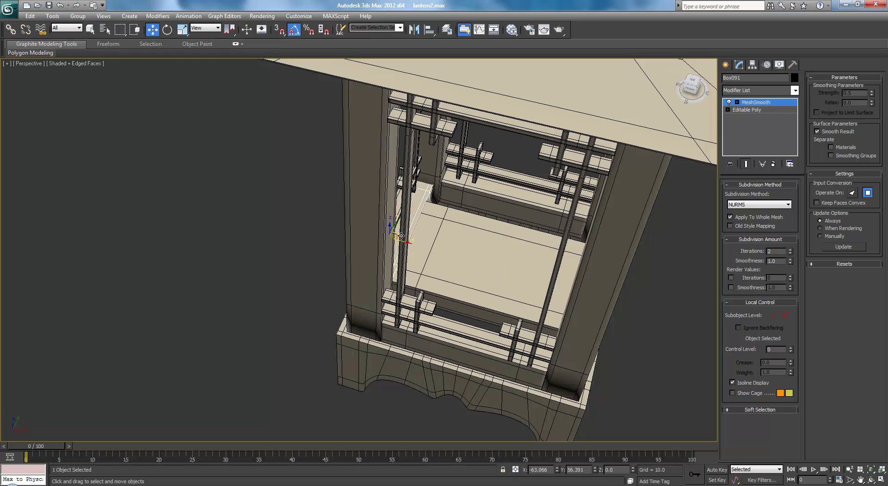
alt+middle_drag(400, 239, 391, 79)
Slide the copied rail sideways in the left view to centre it between the two posts
key(l)
scroll(438, 254, up, 5)
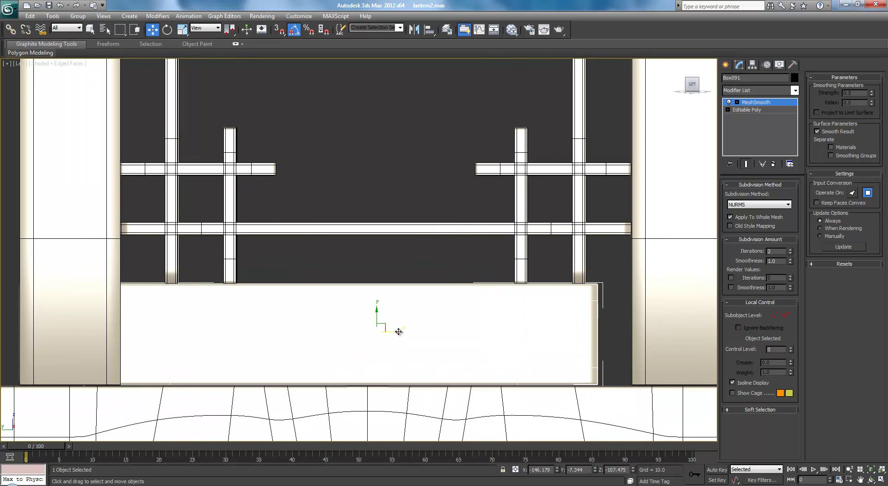
drag(405, 331, 429, 334)
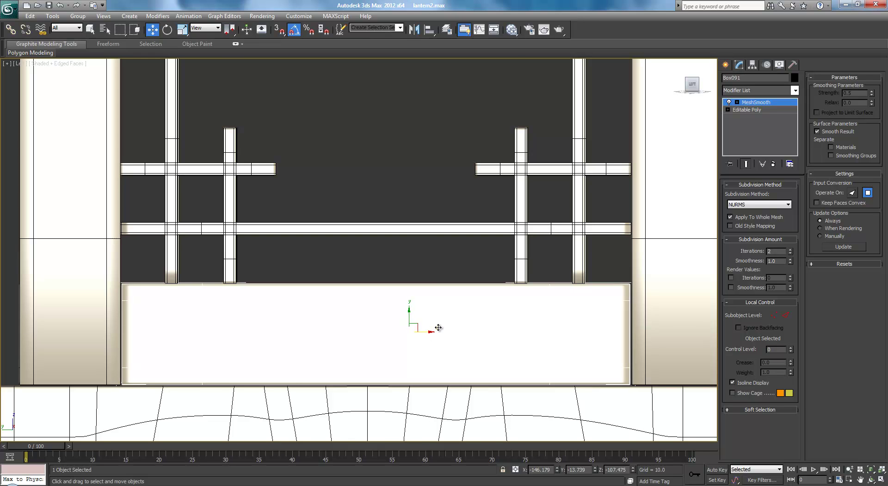
scroll(438, 327, down, 5)
key(p)
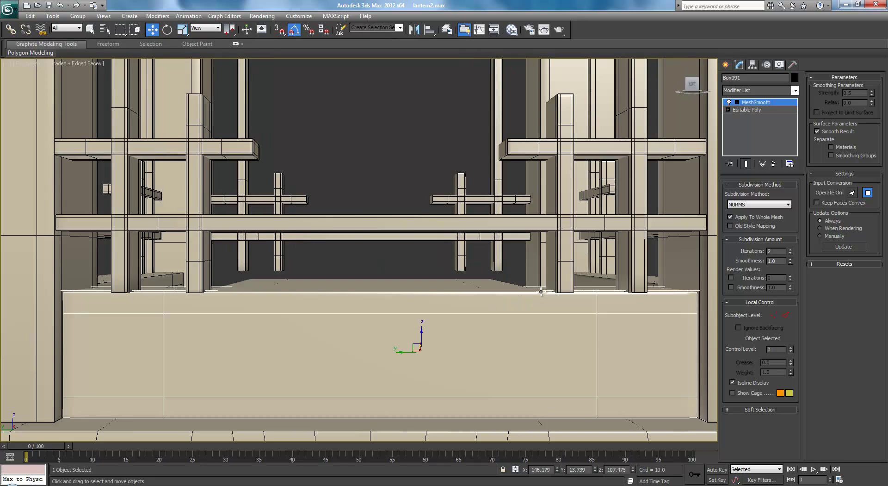
Scale the rail lengthwise to about 101.3% so that it spans the gap between the posts
alt+middle_drag(541, 294, 519, 298)
key(l)
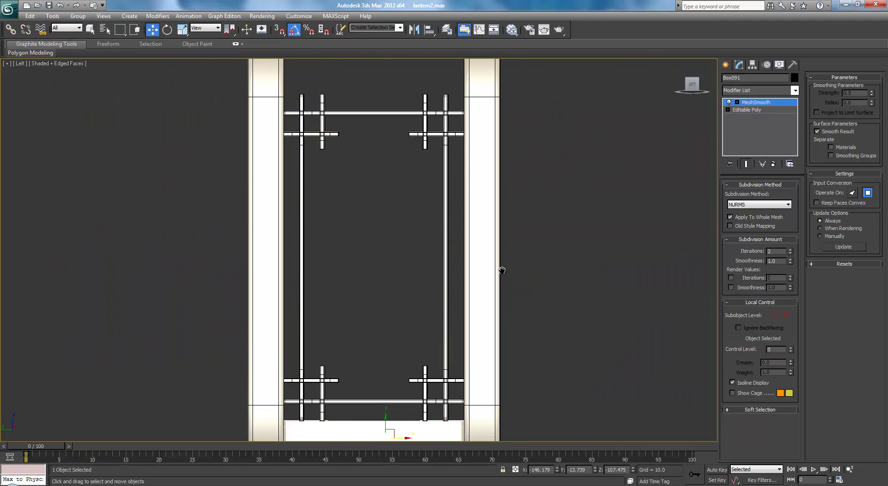
scroll(476, 255, up, 6)
middle_drag(463, 276, 461, 252)
scroll(461, 253, up, 2)
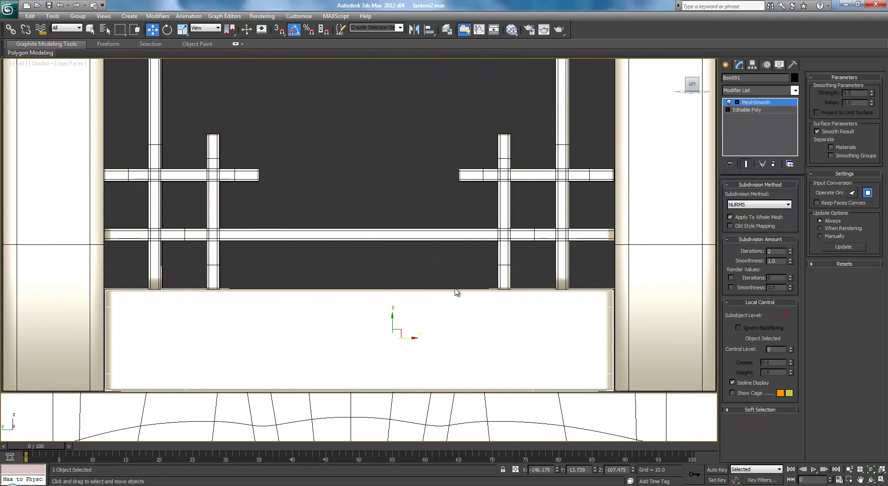
key(r)
drag(418, 338, 419, 335)
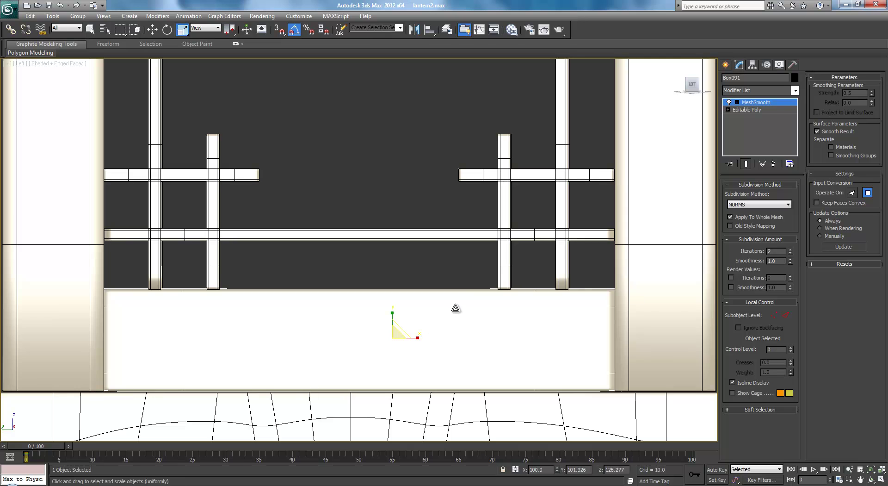
Move the rail's end vertices about 0.67 units inward at Editable Poly level, and nudge the smoothed rail back to the middle
click(745, 110)
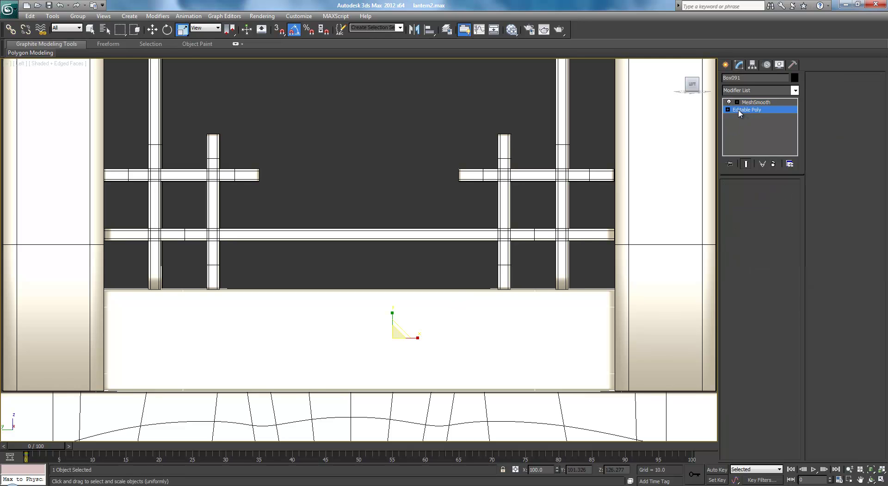
click(732, 196)
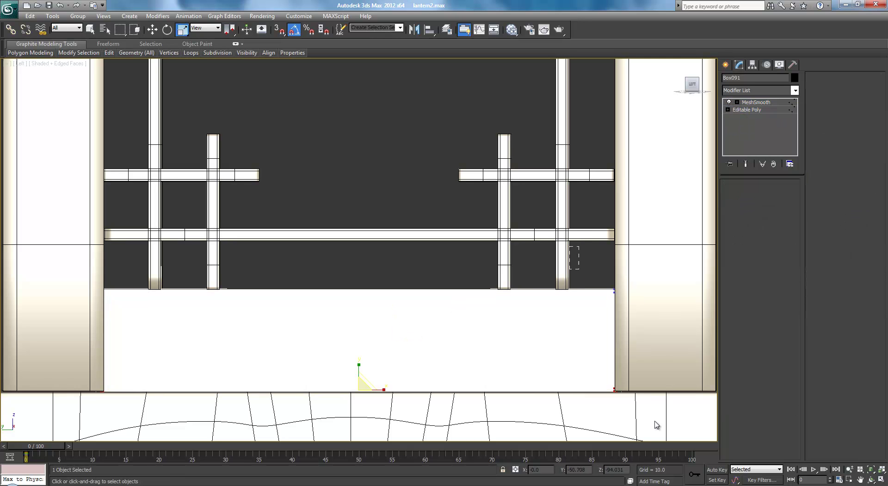
key(w)
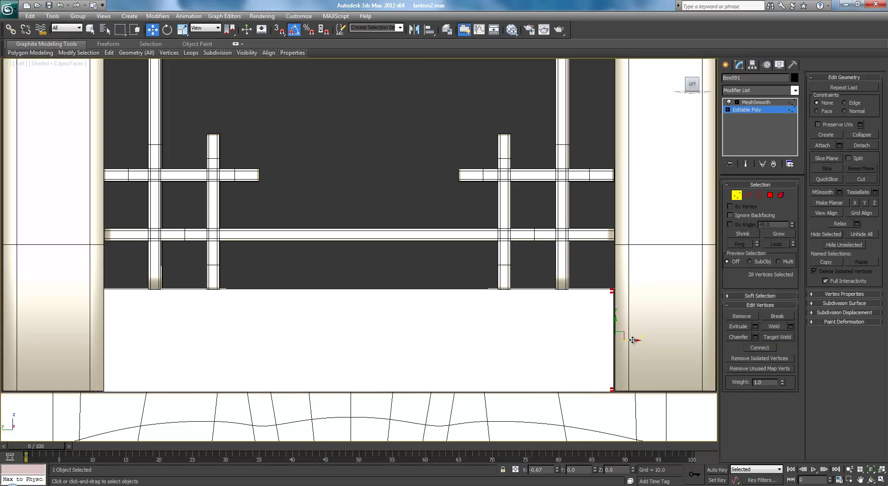
click(754, 102)
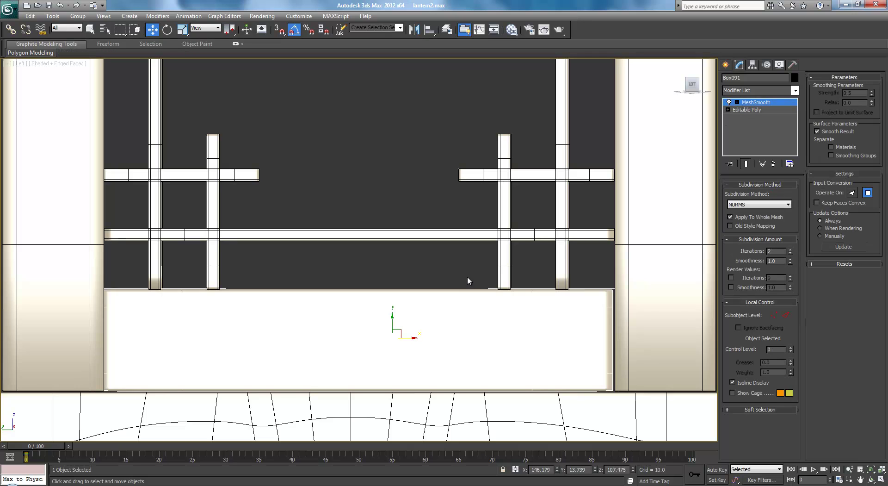
drag(411, 338, 413, 337)
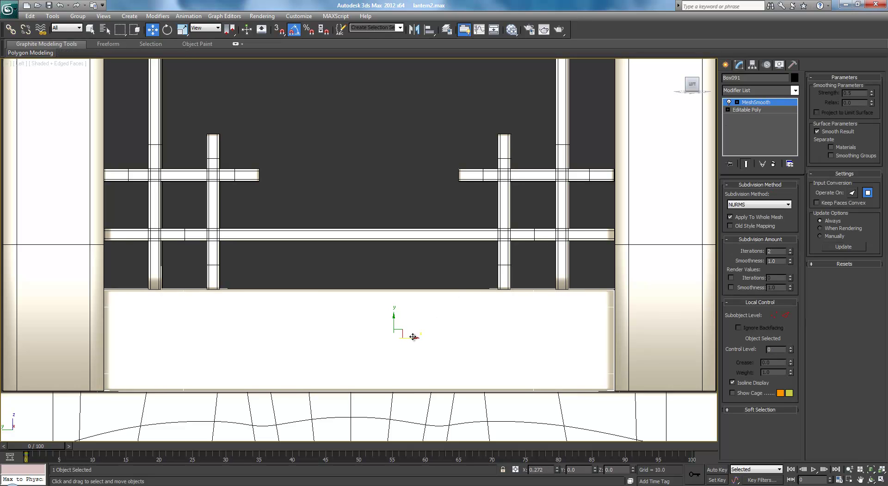
Move the rail outward in the front wireframe view to about X -149.07, flush with the lattice's outer face
middle_drag(448, 281, 441, 286)
scroll(431, 300, up, 2)
scroll(422, 299, down, 6)
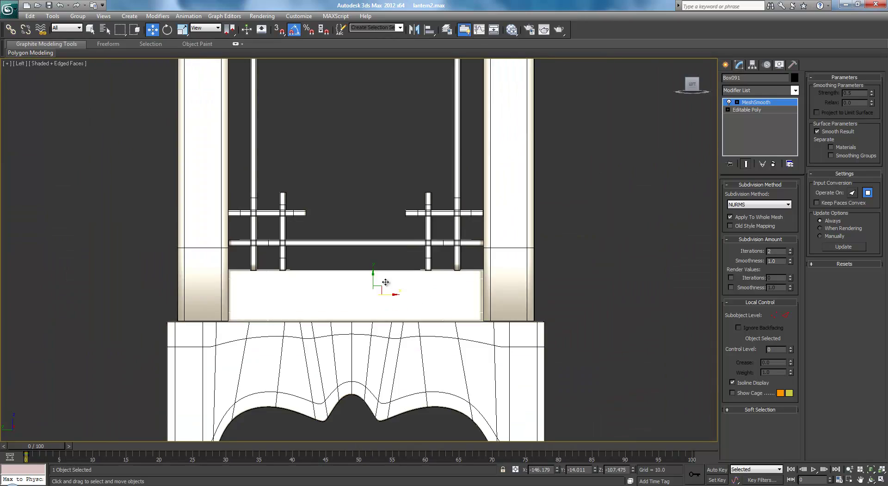
alt+middle_drag(384, 284, 471, 259)
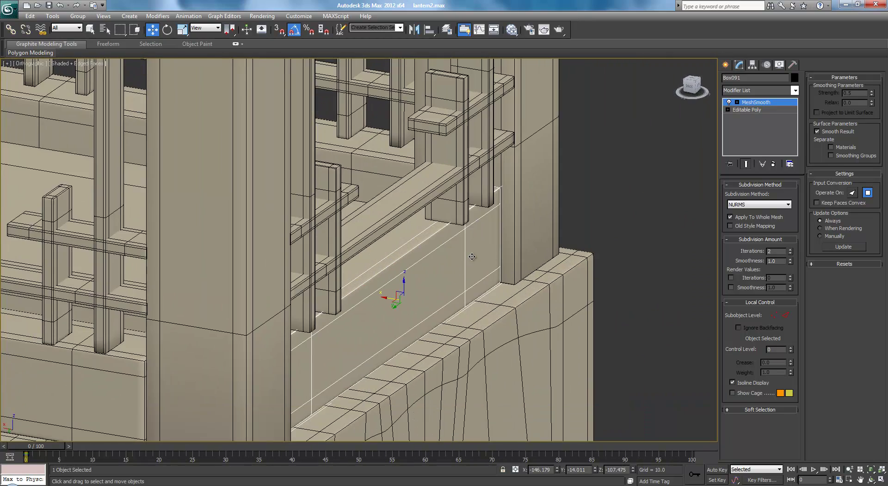
key(f)
key(F3)
middle_drag(426, 294, 459, 150)
scroll(459, 150, up, 2)
middle_drag(241, 302, 467, 266)
scroll(468, 265, up, 4)
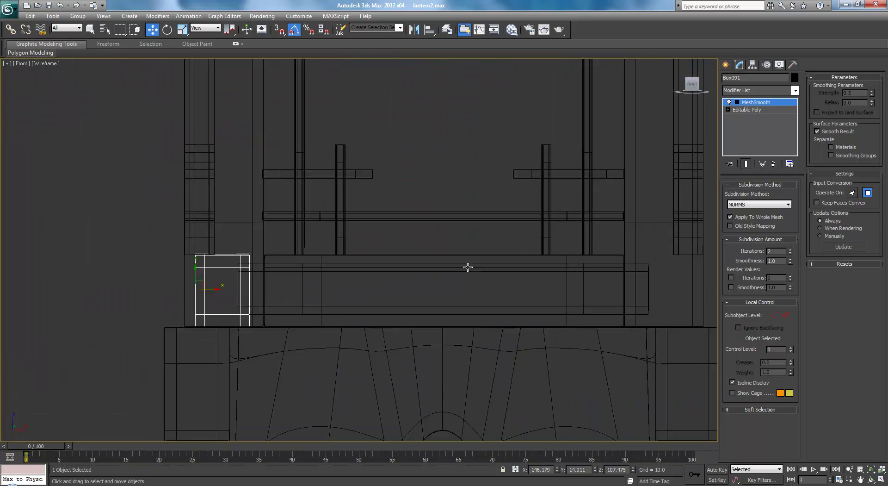
middle_drag(342, 278, 410, 287)
scroll(389, 277, up, 2)
drag(206, 327, 186, 322)
scroll(359, 318, down, 4)
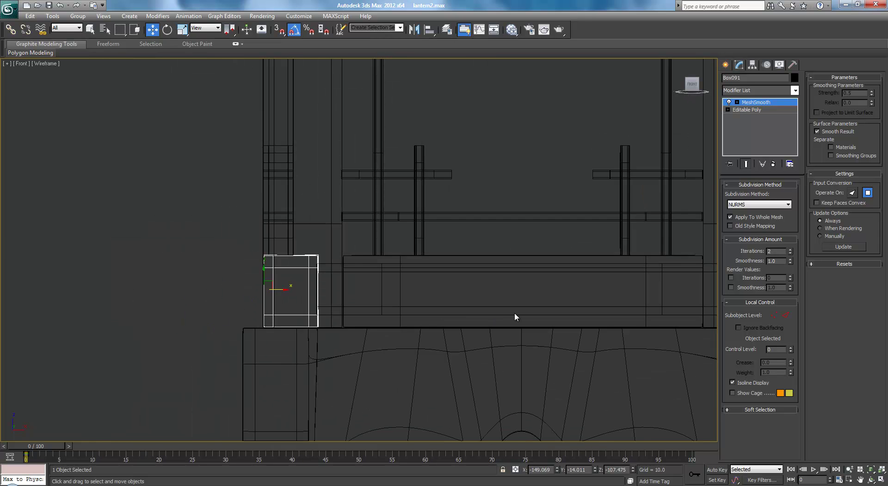
Clone the rail as one independent copy onto the opposite side of the lantern, at about X -19.42
middle_drag(515, 313, 308, 311)
mouse_move(74, 291)
shift+mouse_down()
mouse_move(464, 304)
mouse_move(564, 298)
mouse_move(538, 292)
shift+mouse_up()
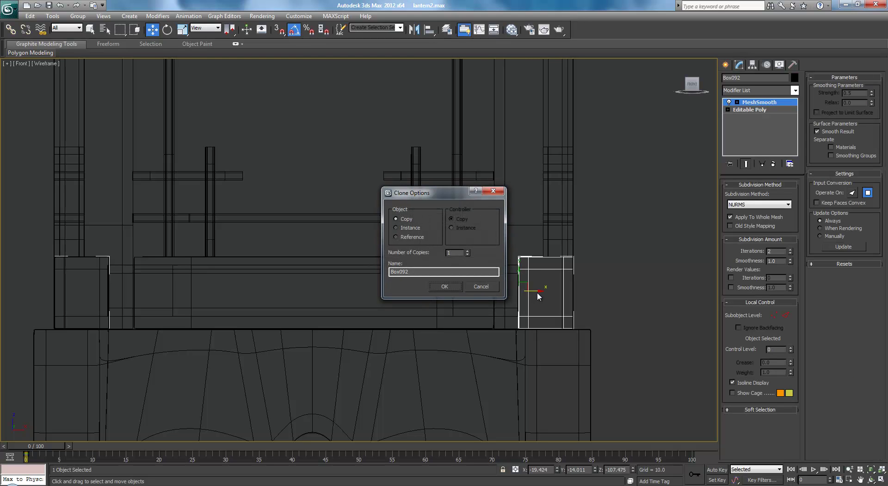
click(461, 285)
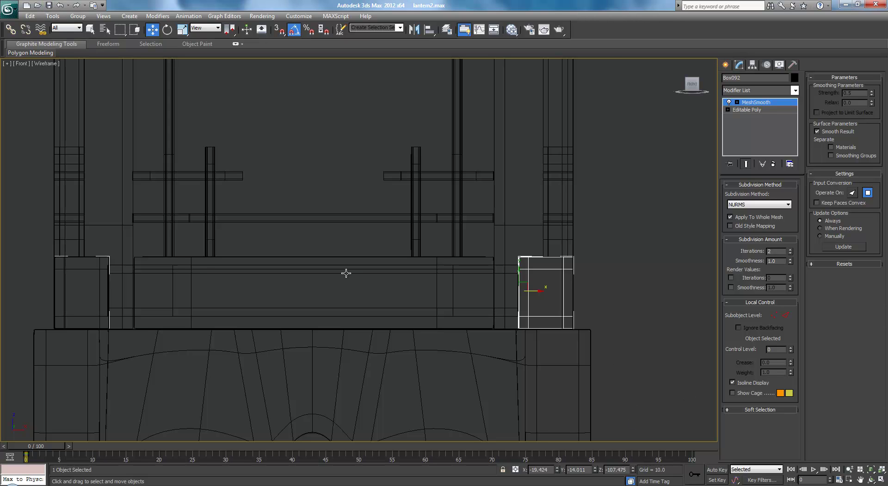
Select both new lower rails in the shaded perspective view and clone them straight up to just beneath the roof
scroll(417, 262, down, 3)
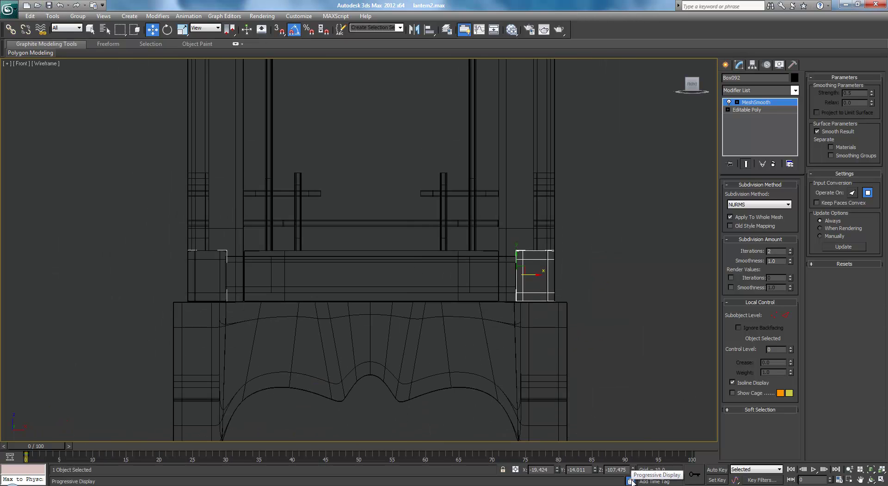
key(p)
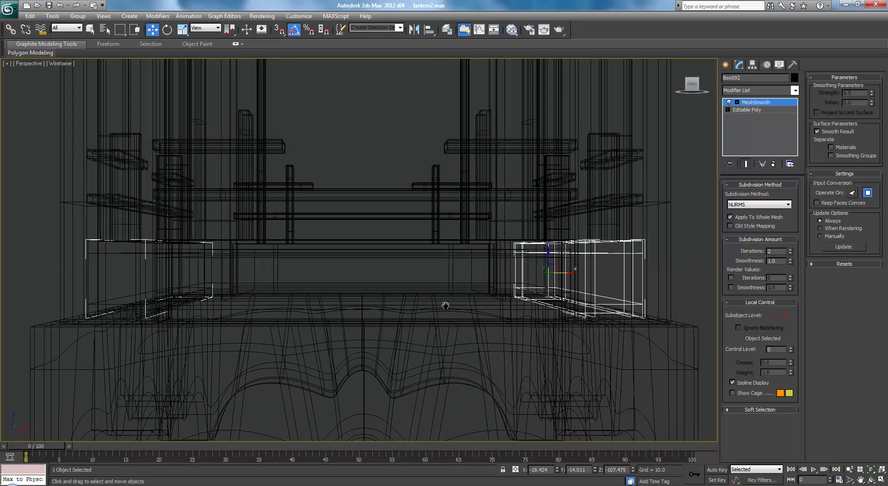
key(z)
mouse_move(341, 258)
alt+middle_down()
mouse_move(388, 260)
mouse_move(375, 283)
mouse_move(462, 304)
mouse_move(501, 293)
mouse_move(510, 281)
mouse_move(433, 327)
alt+middle_up()
key(F3)
scroll(374, 283, down, 3)
scroll(433, 327, up, 2)
alt+middle_drag(372, 296, 420, 258)
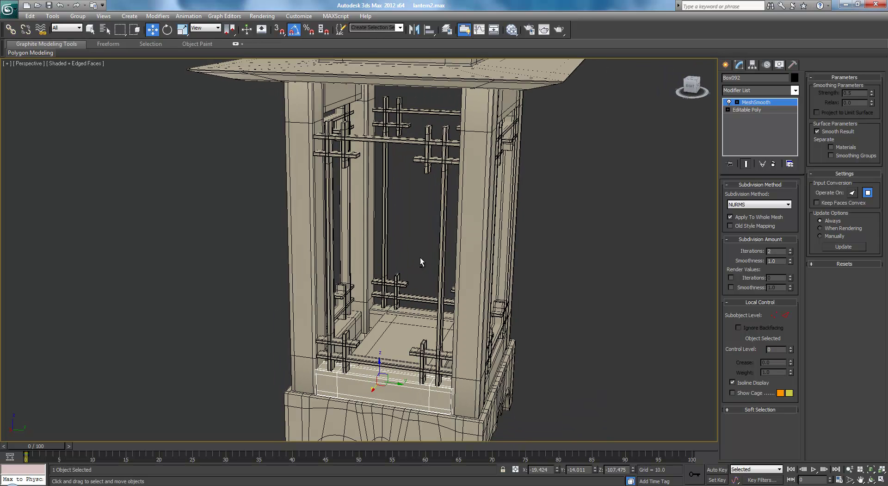
ctrl+click(410, 309)
middle_drag(410, 309, 418, 318)
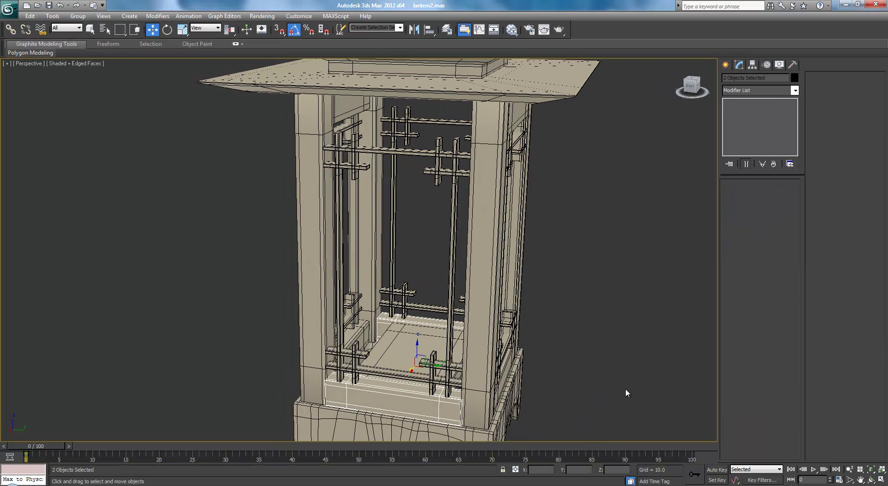
alt+middle_drag(542, 347, 531, 297)
alt+middle_drag(436, 238, 446, 291)
drag(419, 366, 408, 81)
click(443, 286)
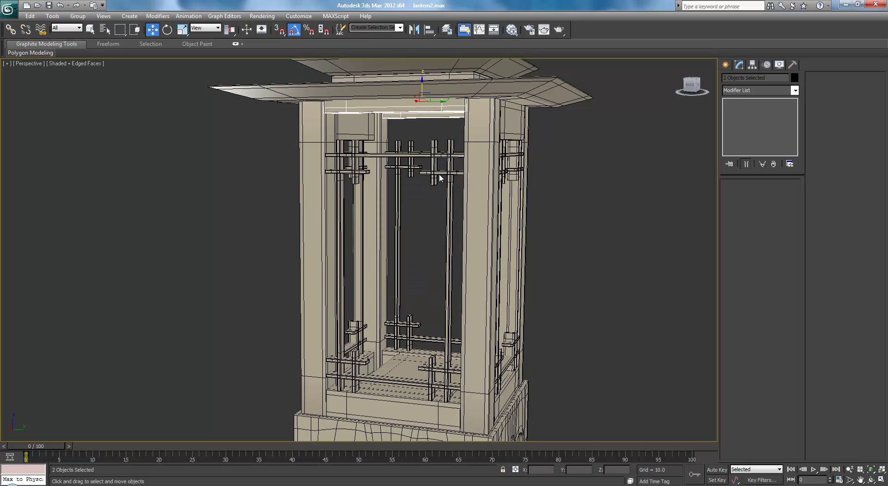
Look through the Viewport Configuration settings, covering display performance, regions, statistics, ViewCube, SteeringWheels and visual style
mouse_move(440, 173)
middle_down()
mouse_move(439, 273)
mouse_move(421, 323)
middle_up()
scroll(437, 279, up, 5)
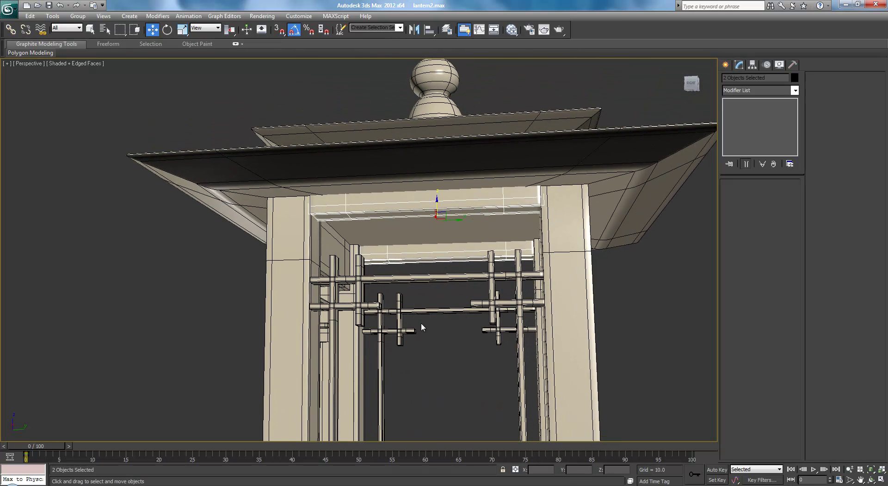
right_click(631, 481)
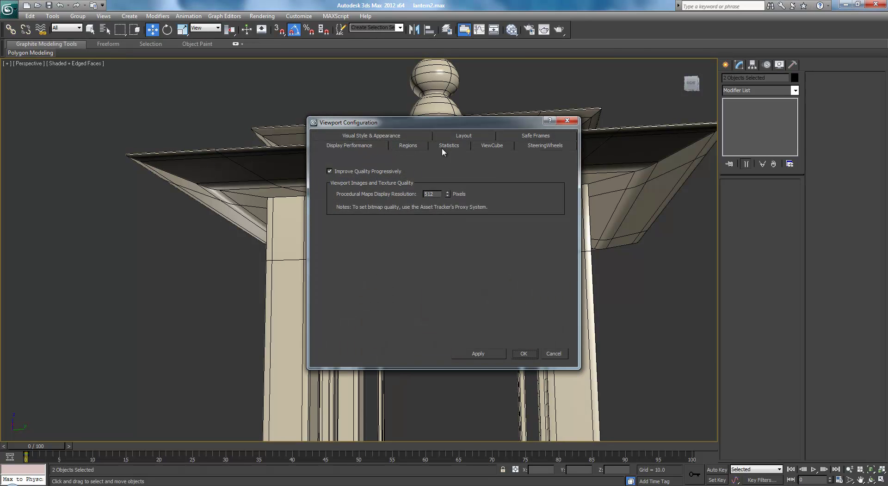
click(386, 136)
click(404, 134)
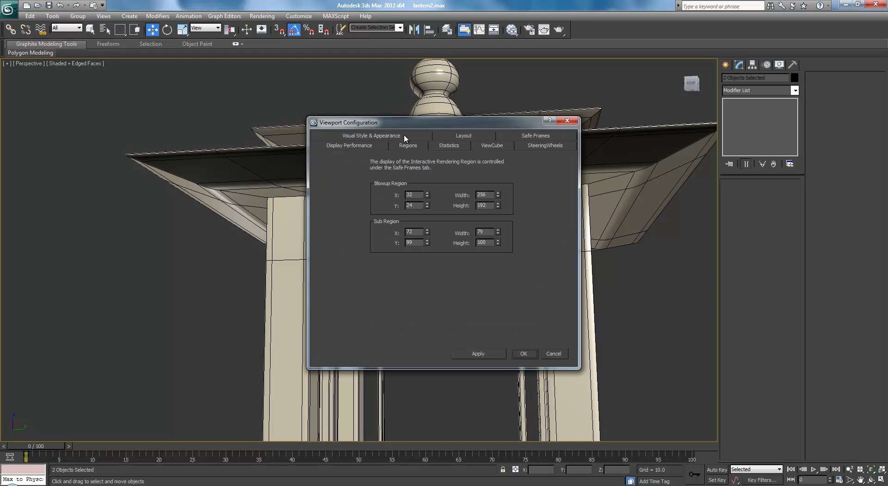
click(552, 354)
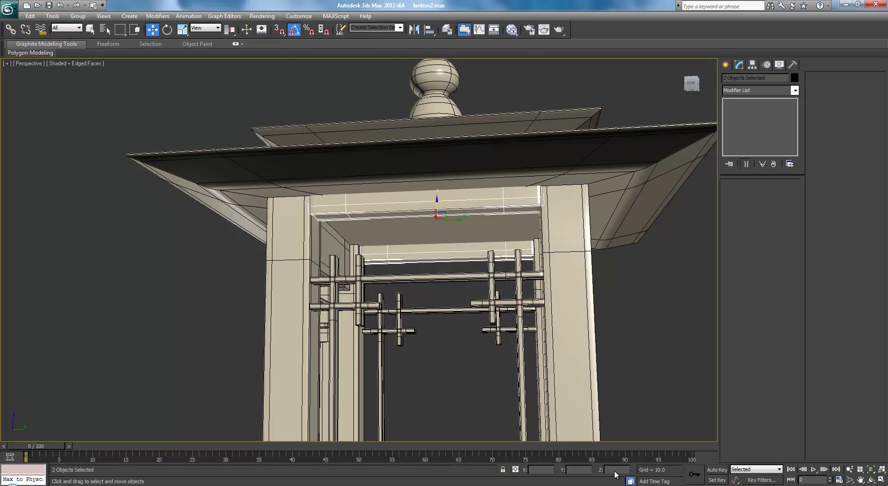
click(630, 480)
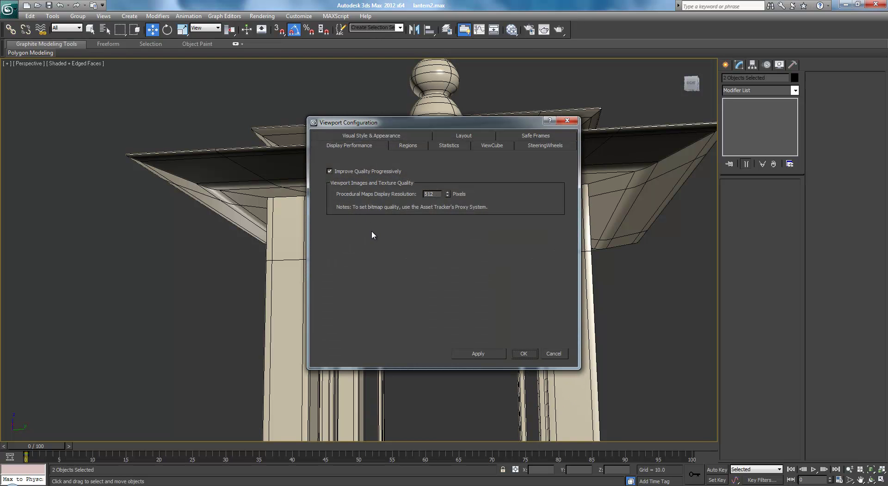
click(419, 145)
click(451, 146)
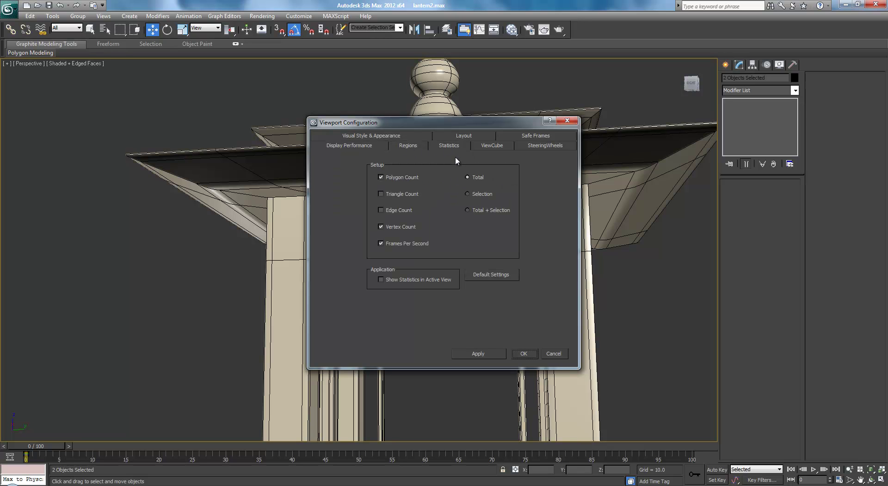
click(492, 146)
click(537, 146)
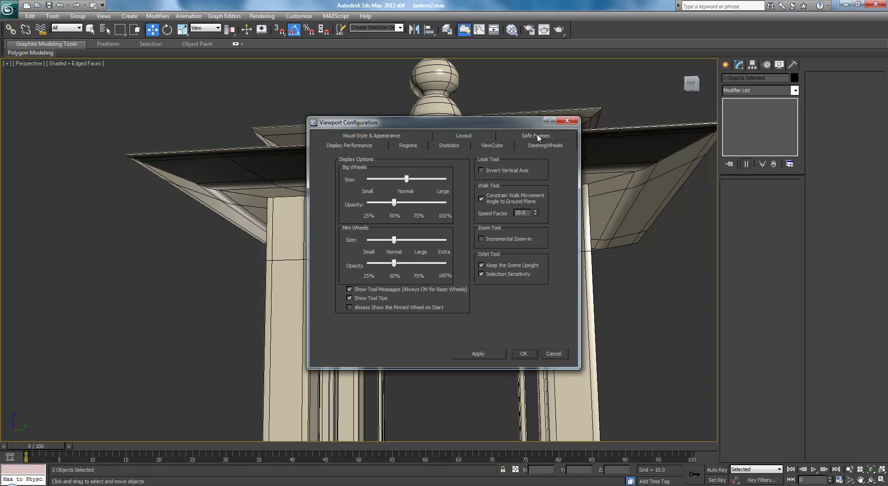
click(537, 137)
click(490, 137)
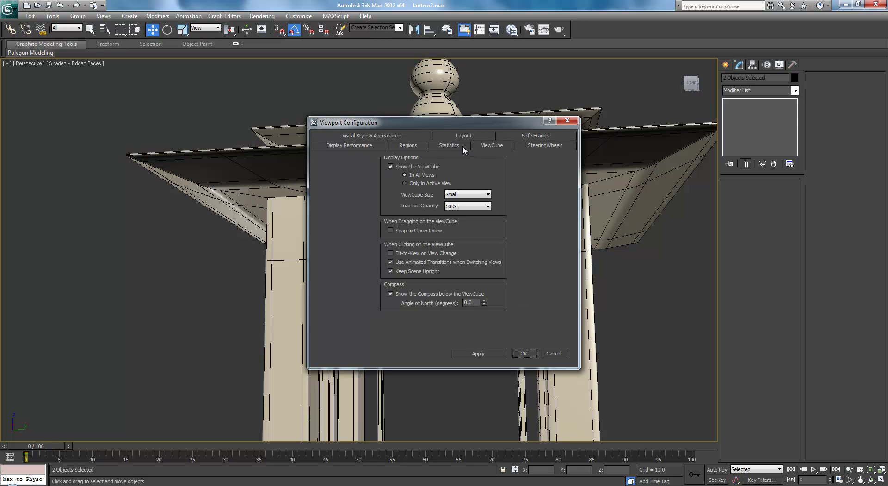
click(426, 136)
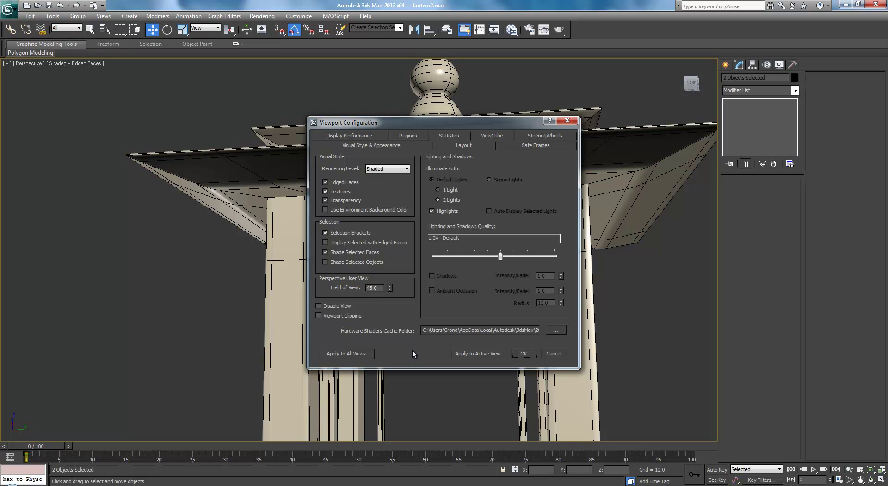
click(551, 352)
Move the two new upper rails down in the left view until their undersides meet the tops of the lattice bars
scroll(472, 217, up, 8)
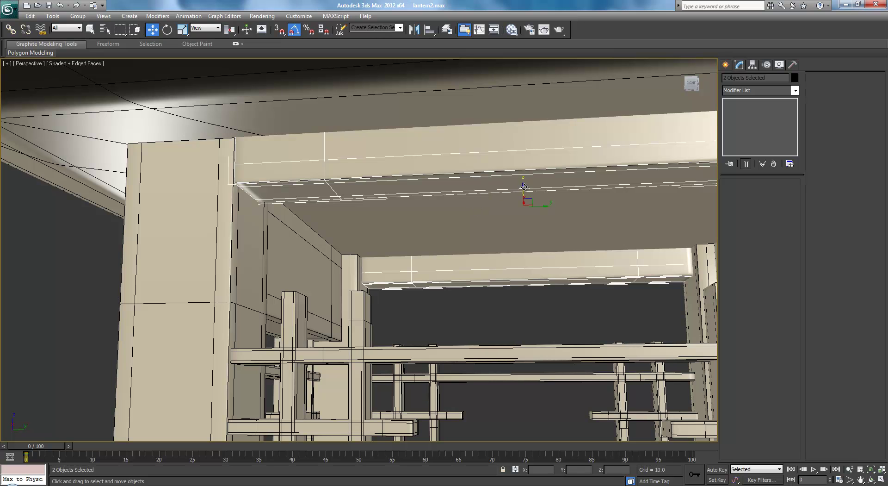
drag(523, 187, 524, 234)
scroll(525, 232, down, 6)
mouse_move(527, 234)
alt+middle_down()
mouse_move(567, 233)
mouse_move(527, 248)
alt+middle_up()
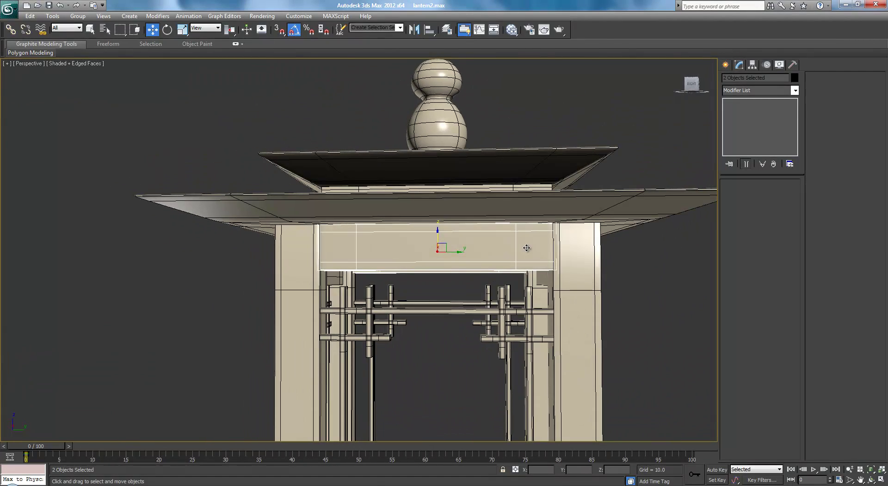
key(f)
scroll(331, 192, down, 2)
middle_drag(331, 193, 394, 240)
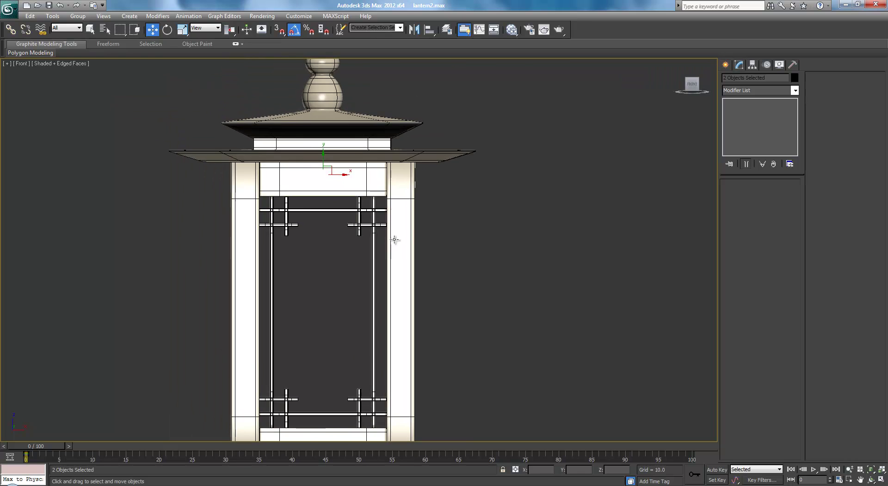
key(l)
scroll(349, 175, up, 6)
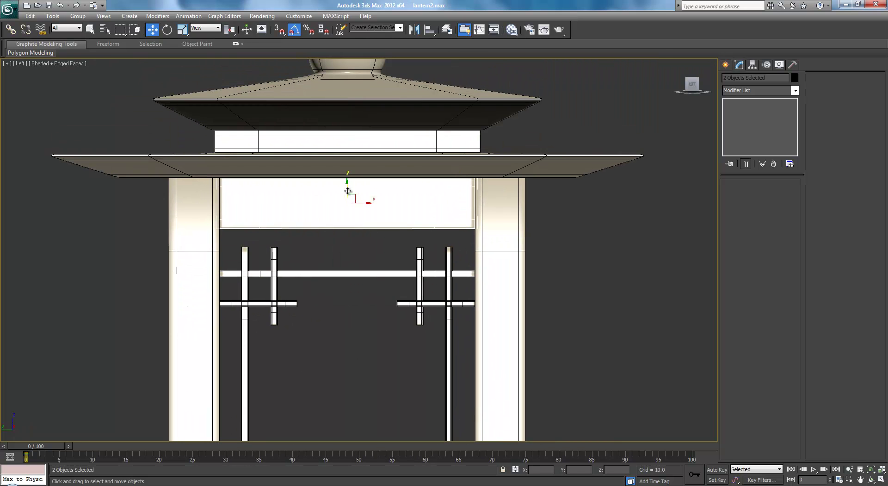
drag(348, 184, 345, 203)
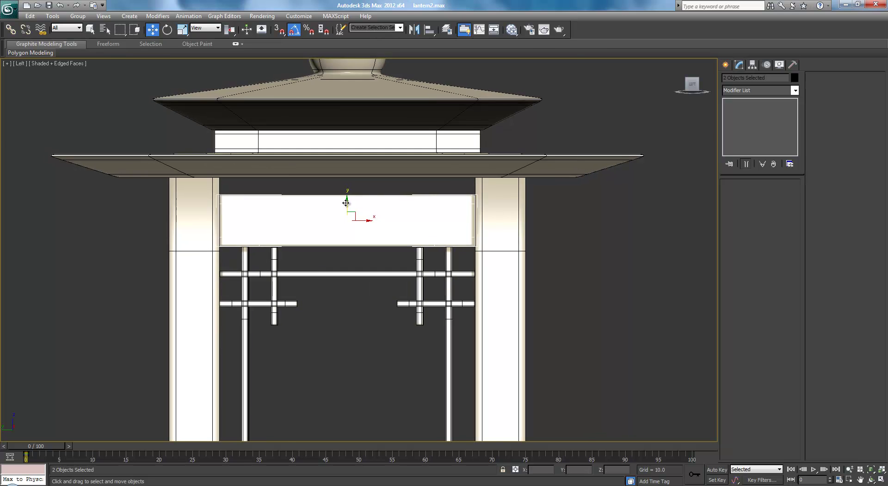
Raise the top vertices of the nearer upper rail to the roof's underside, about Z 111.59, and return to its MeshSmooth level
scroll(345, 204, up, 2)
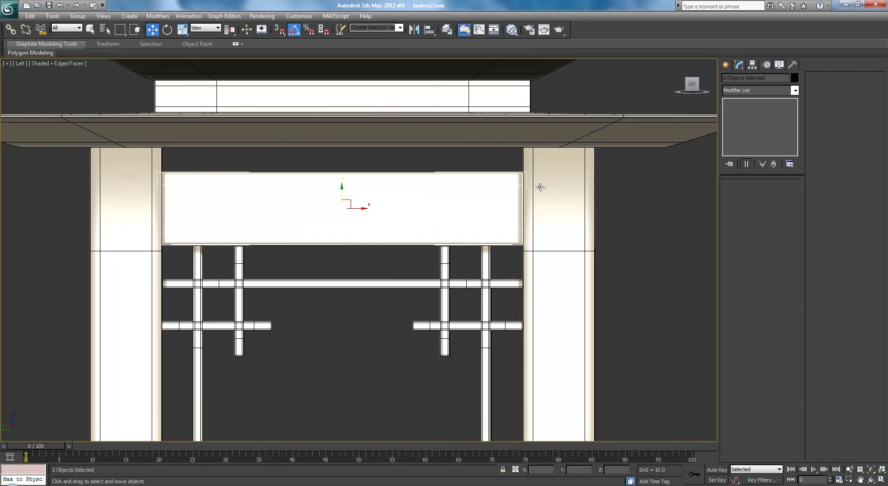
click(501, 196)
click(745, 110)
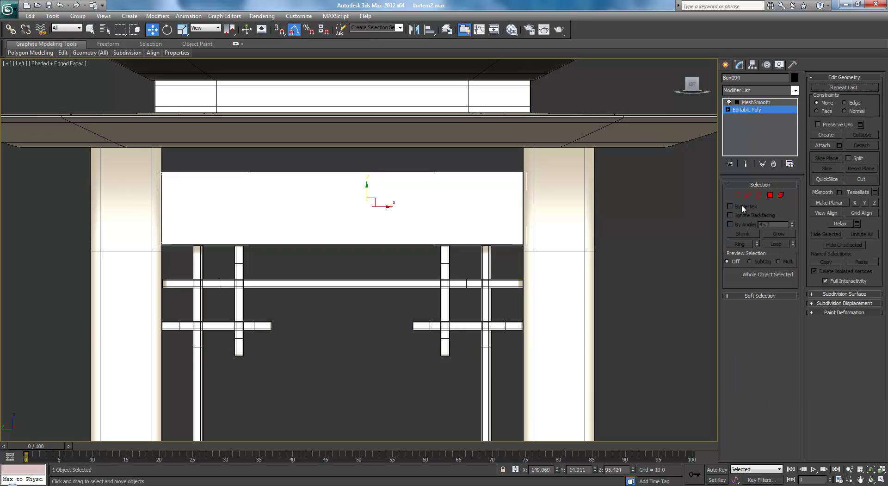
click(736, 194)
drag(191, 157, 214, 165)
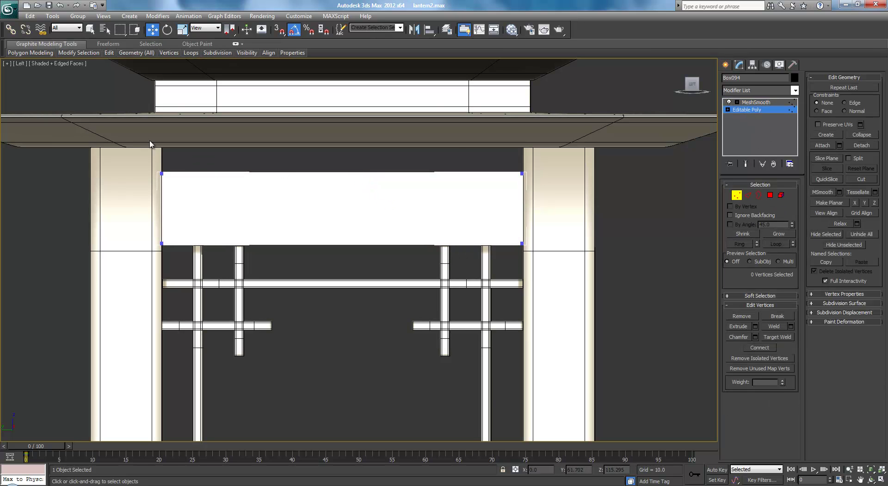
scroll(305, 137, up, 3)
middle_drag(356, 125, 368, 216)
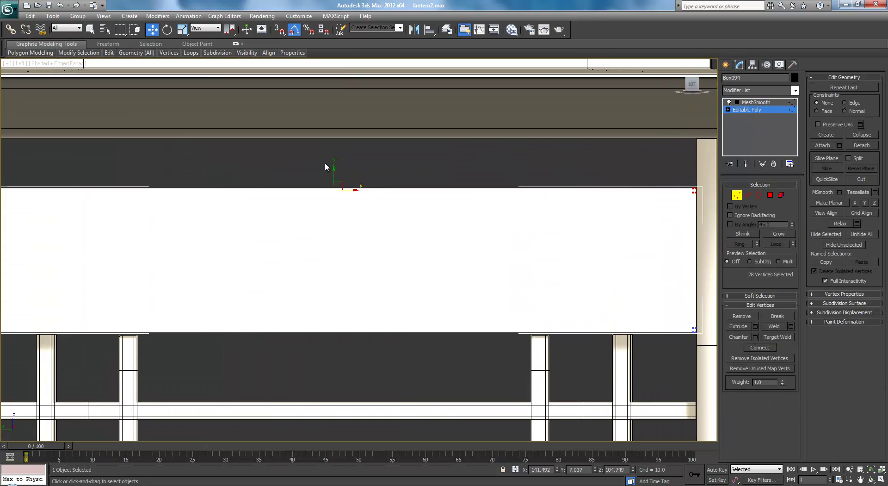
drag(336, 166, 339, 119)
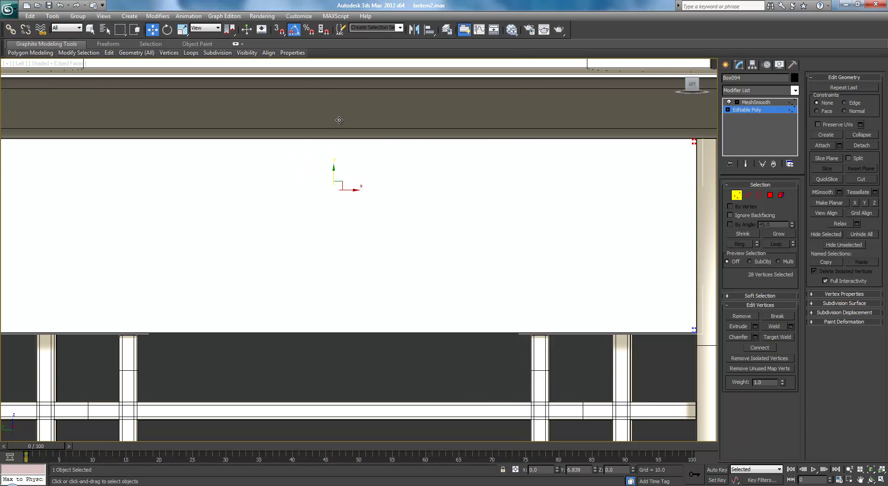
click(754, 103)
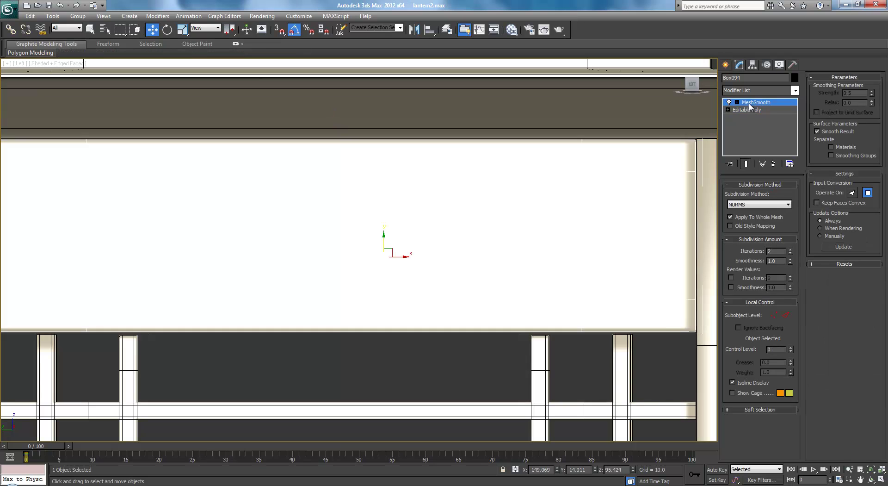
Raise the opposite upper rail's top vertices to about Z 111.78 in wireframe display, and return to its MeshSmooth level
click(564, 235)
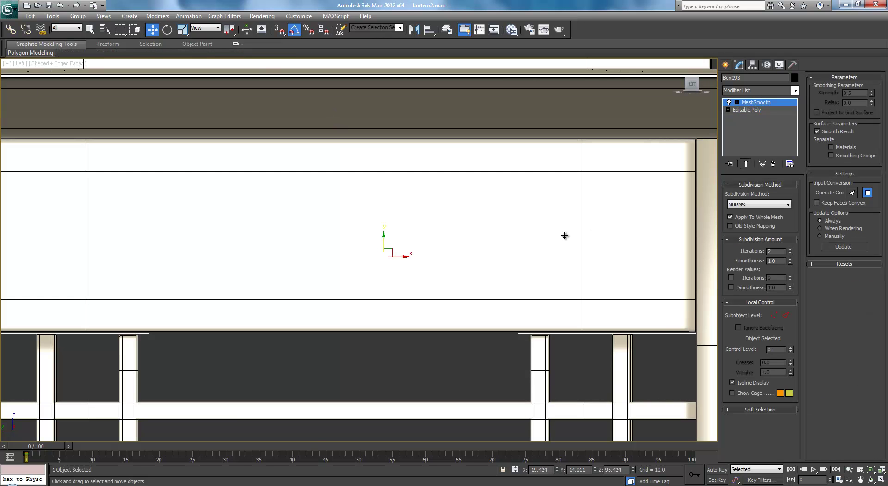
key(F3)
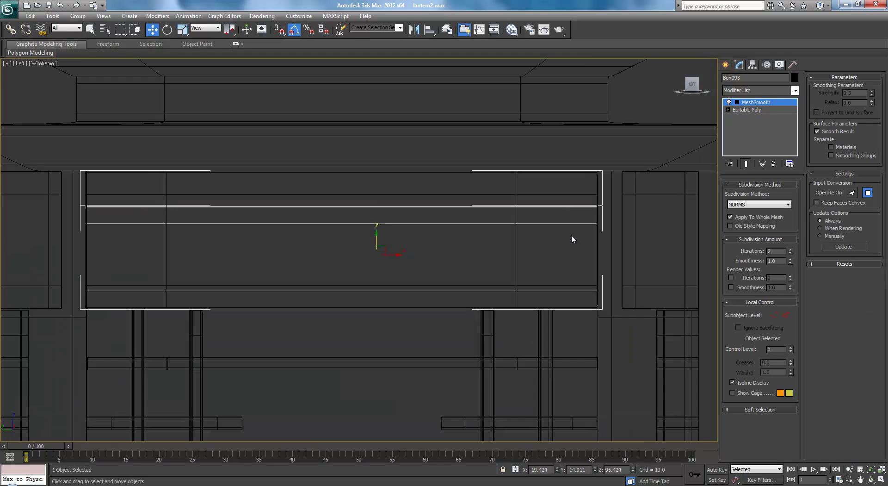
click(726, 110)
click(745, 117)
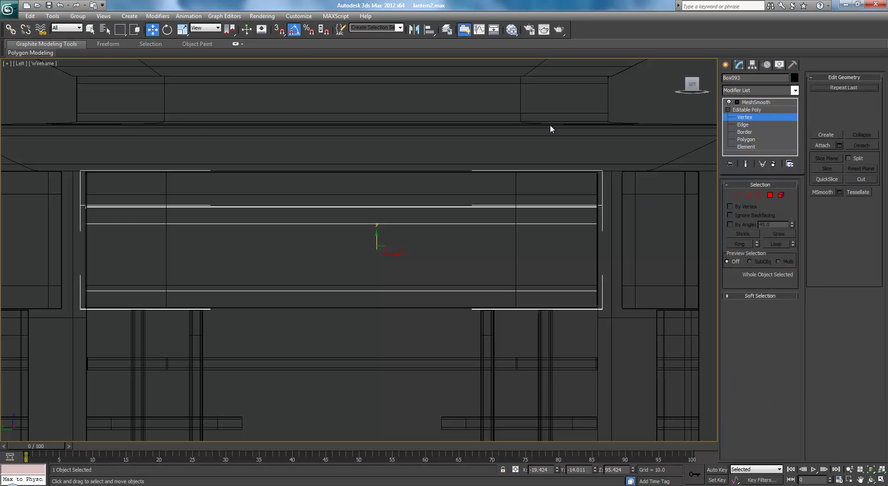
drag(534, 248, 587, 238)
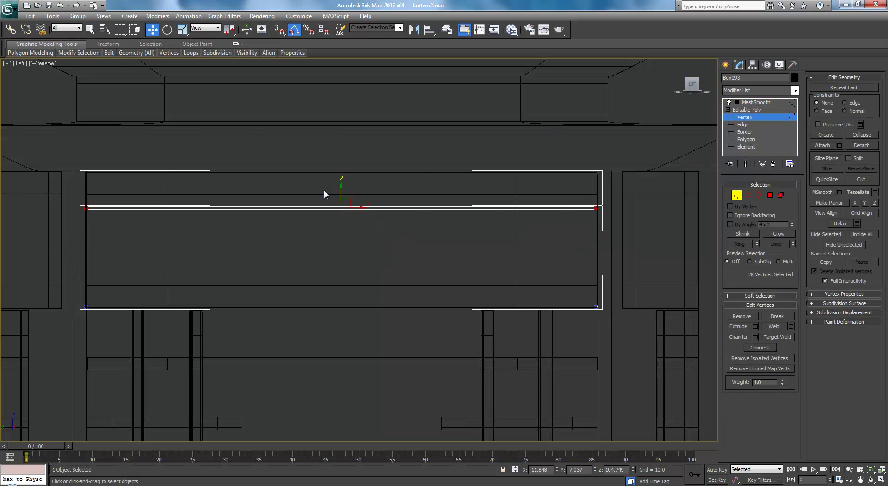
drag(338, 190, 354, 154)
click(740, 109)
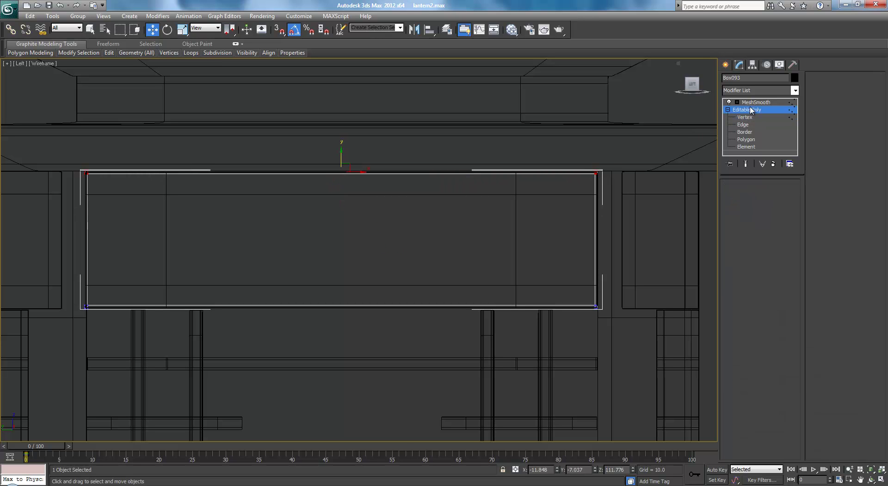
click(753, 102)
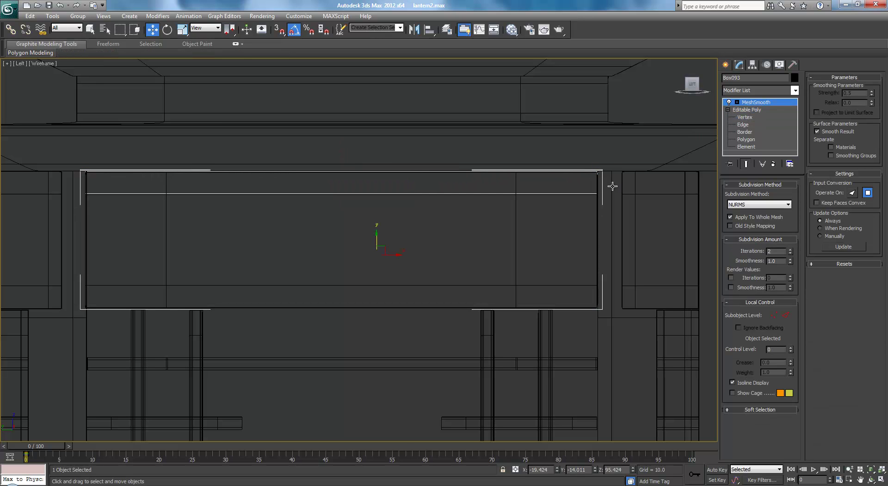
Select the smoothed upper rail on the adjacent side of the lantern in the perspective view and isolate it
key(p)
scroll(537, 232, down, 5)
mouse_move(370, 249)
alt+middle_down()
mouse_move(395, 241)
mouse_move(570, 285)
mouse_move(543, 242)
mouse_move(541, 178)
mouse_move(469, 224)
mouse_move(473, 238)
mouse_move(440, 248)
mouse_move(374, 228)
mouse_move(426, 221)
mouse_move(400, 226)
mouse_move(449, 194)
mouse_move(494, 182)
mouse_move(486, 242)
alt+middle_up()
click(570, 285)
scroll(543, 178, down, 3)
scroll(466, 177, up, 5)
middle_drag(466, 178, 458, 235)
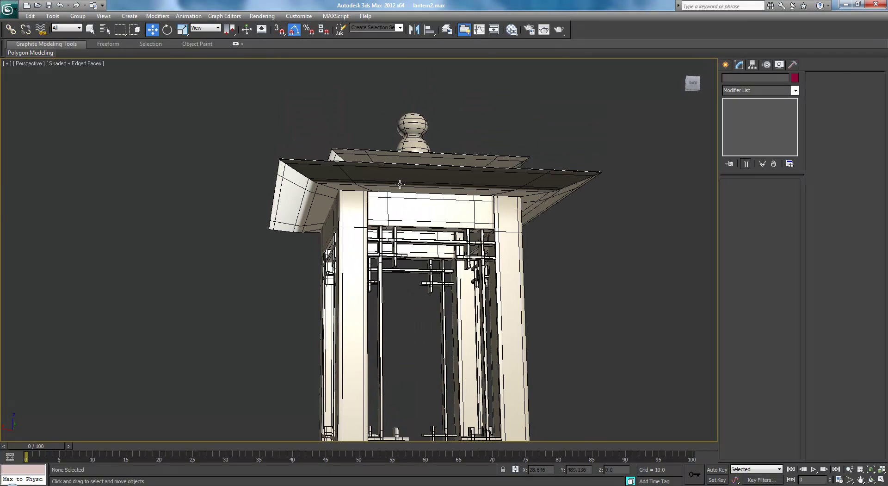
click(416, 214)
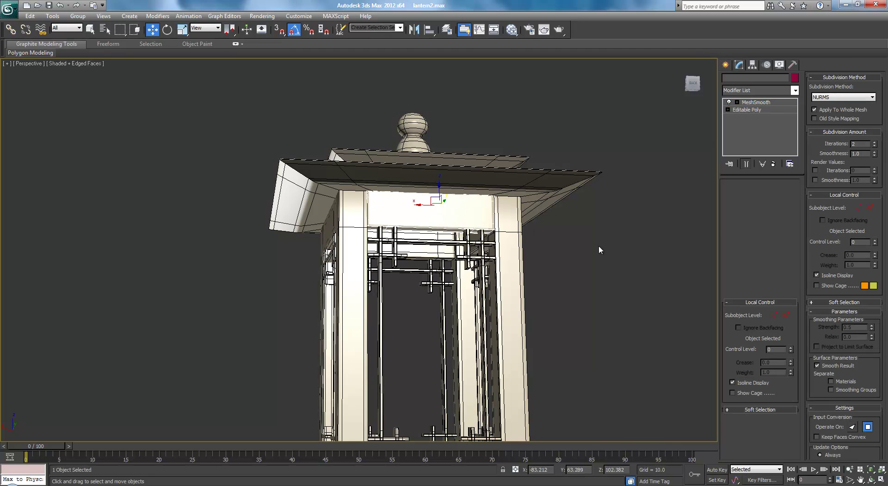
scroll(634, 243, up, 6)
middle_drag(591, 214, 514, 256)
scroll(513, 255, down, 5)
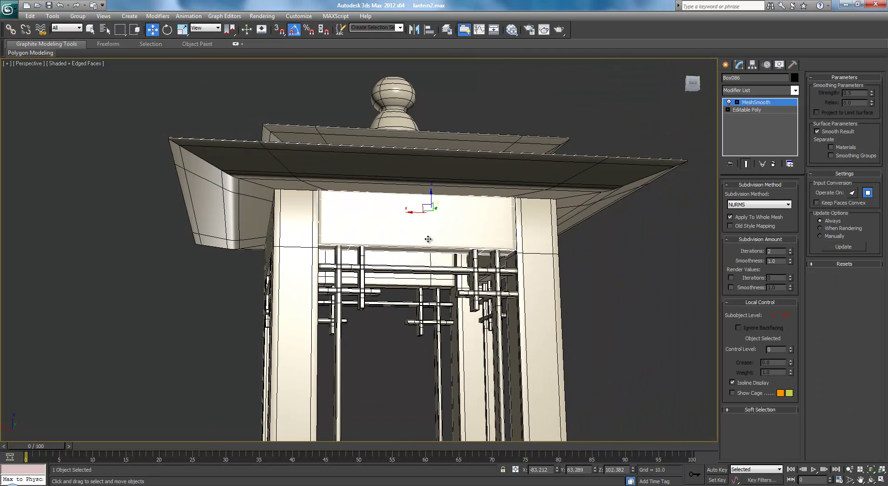
alt+middle_drag(429, 239, 451, 227)
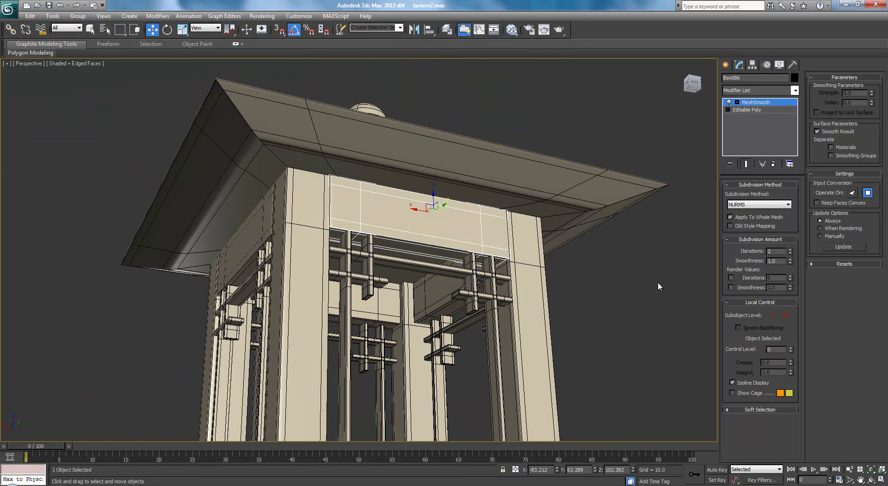
right_click(653, 283)
click(666, 212)
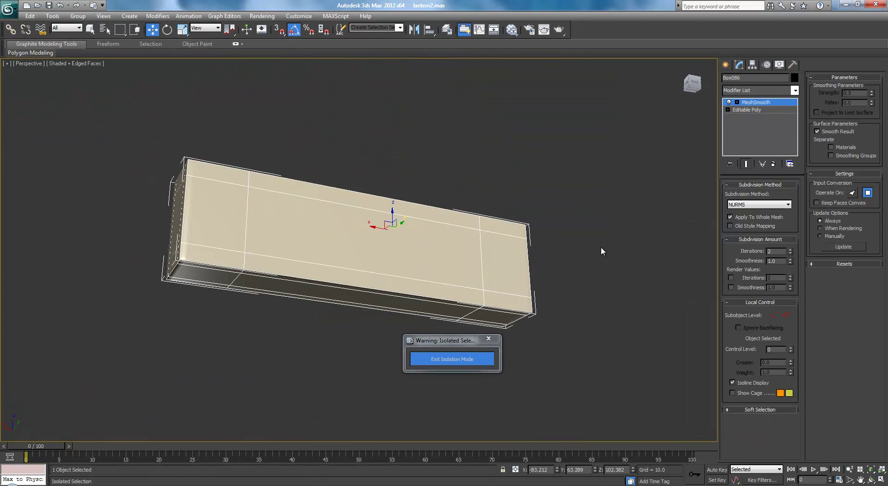
alt+middle_drag(600, 251, 511, 250)
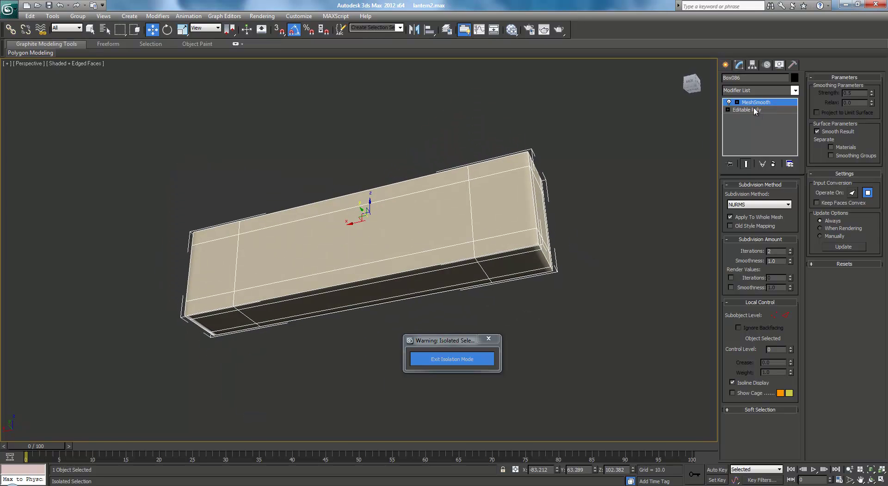
Show the isolated upper rail in the front view with Consistent Colors shading
click(756, 110)
alt+middle_drag(481, 126, 497, 166)
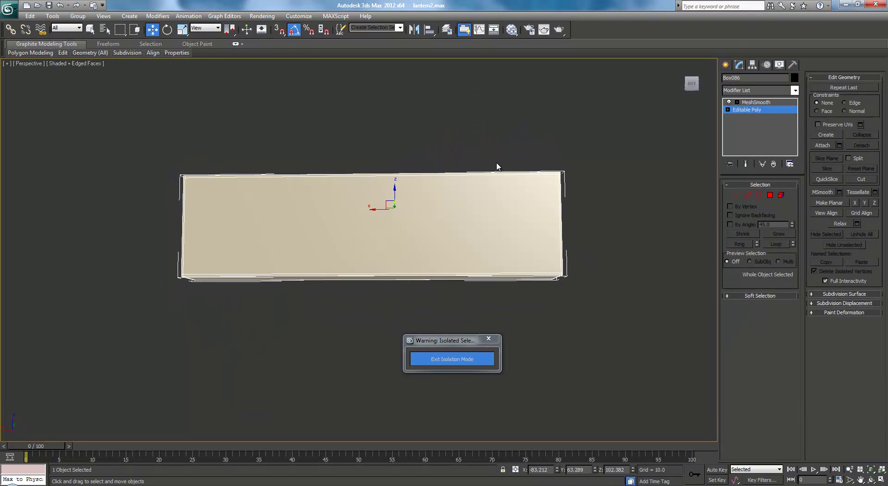
key(f)
scroll(422, 186, down, 2)
scroll(356, 144, up, 3)
middle_drag(356, 144, 572, 201)
middle_drag(593, 144, 411, 266)
scroll(410, 266, up, 2)
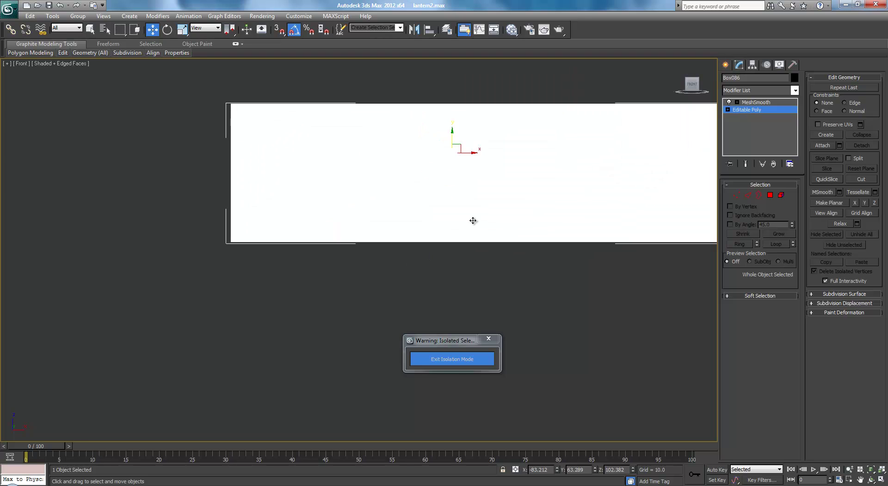
middle_drag(473, 221, 380, 231)
click(74, 63)
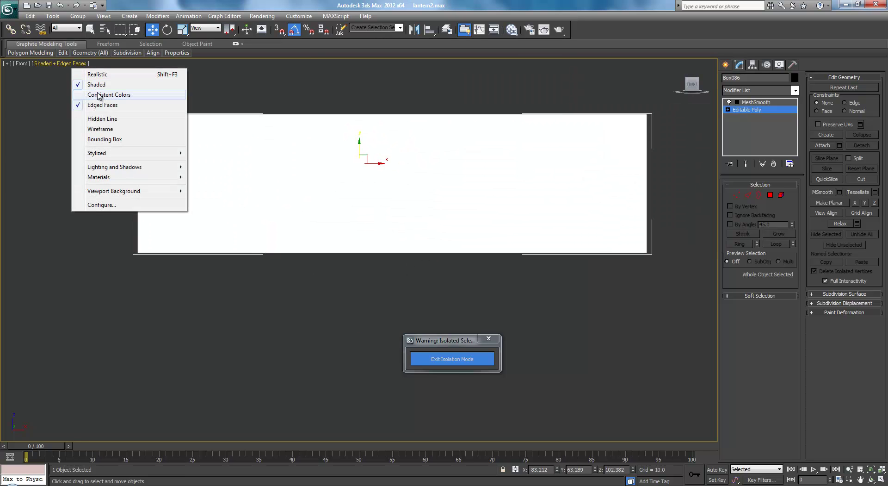
click(99, 97)
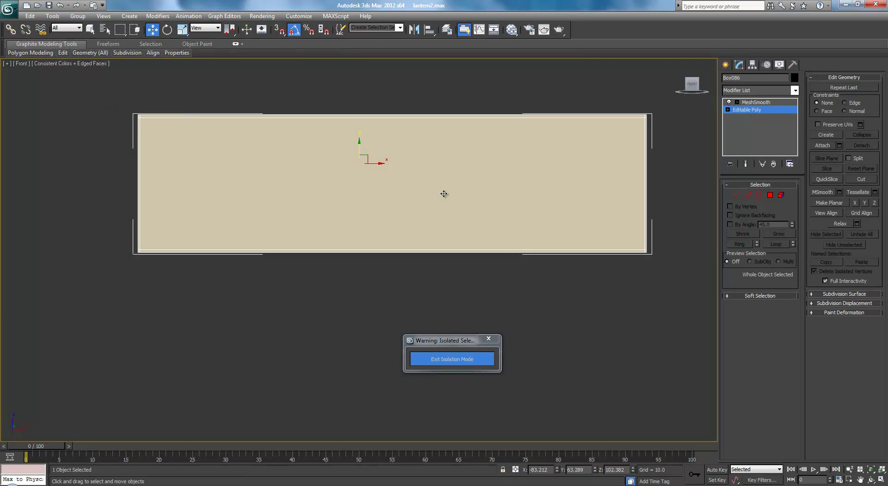
middle_drag(444, 194, 407, 214)
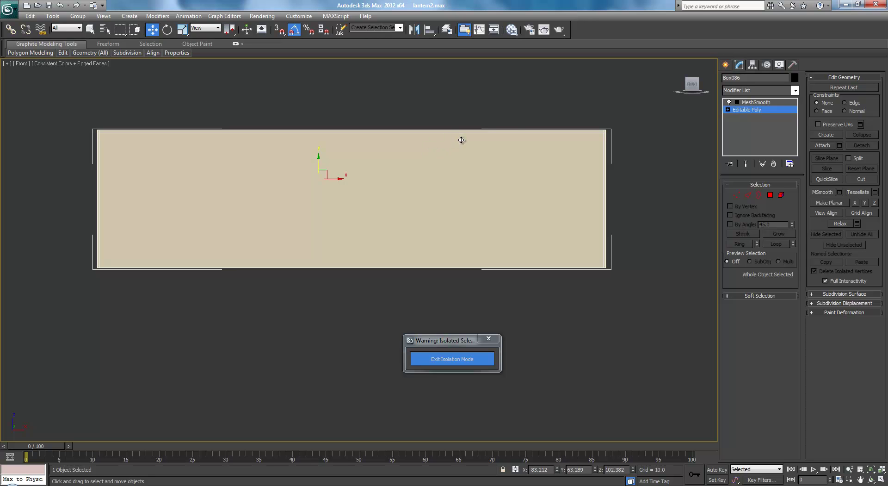
Try a straight horizontal line about 100 units long just below the rail's underside, and undo it
click(725, 65)
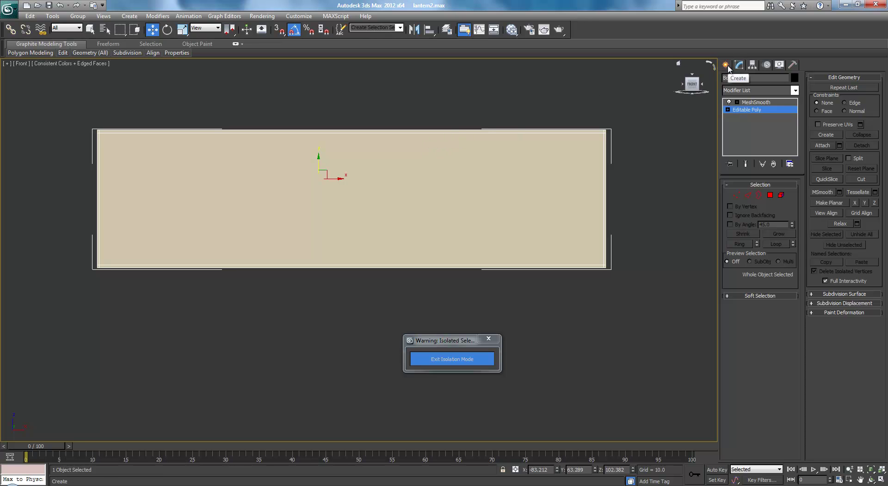
click(740, 81)
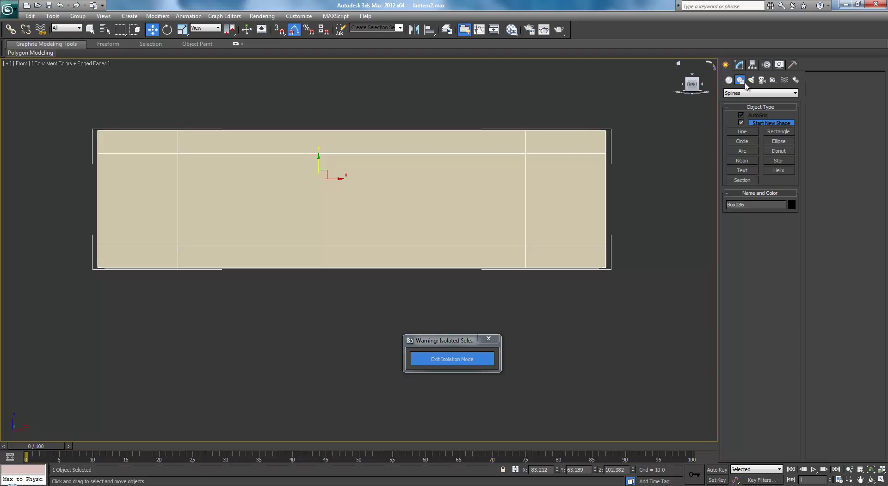
click(742, 132)
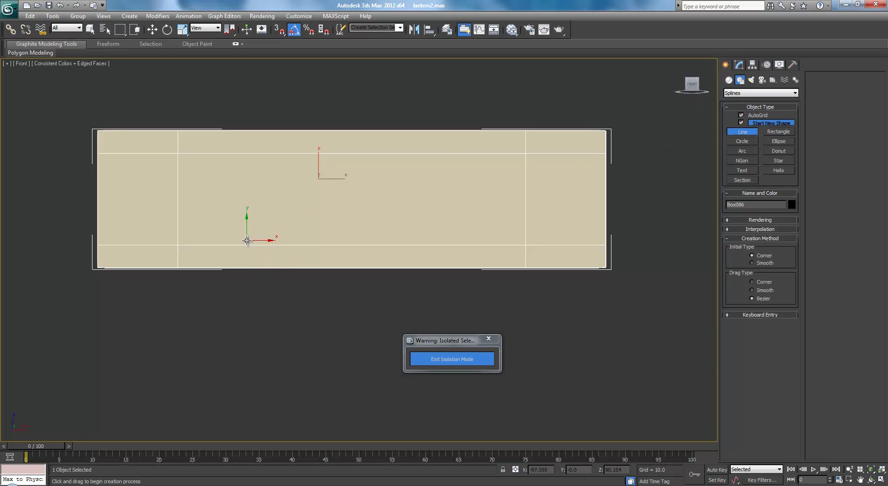
click(259, 225)
right_click(246, 204)
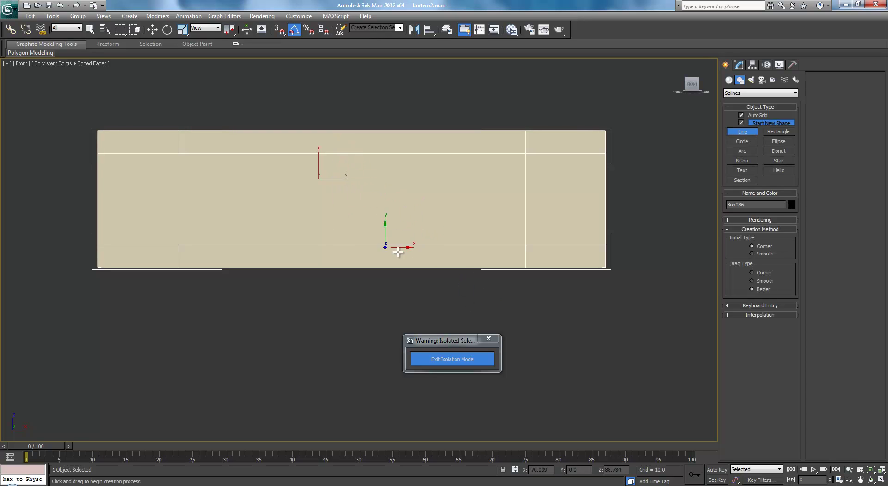
click(96, 273)
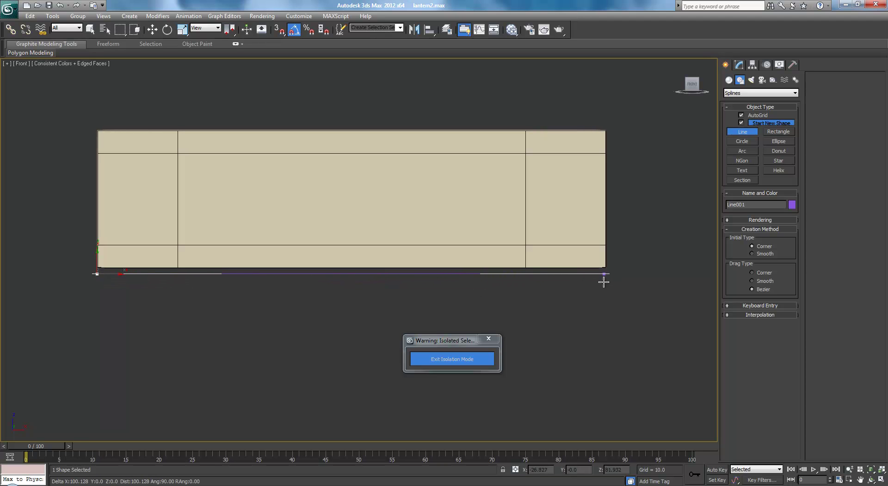
click(605, 280)
right_click(634, 276)
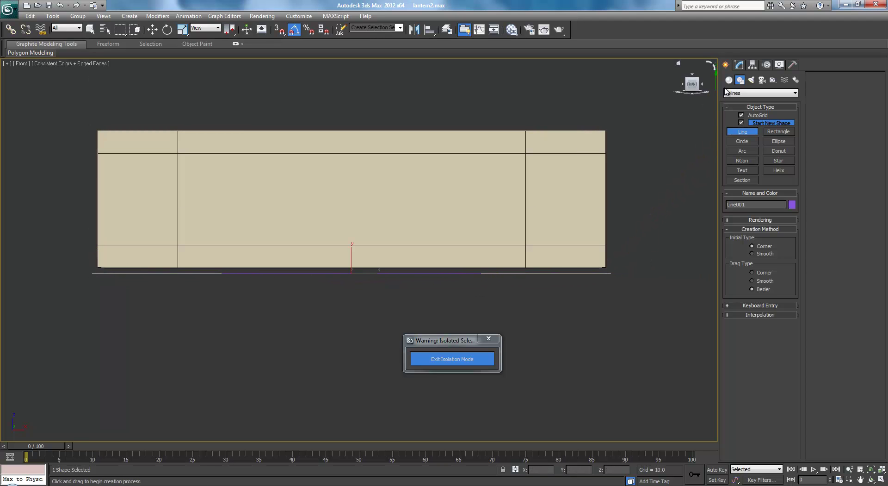
click(740, 67)
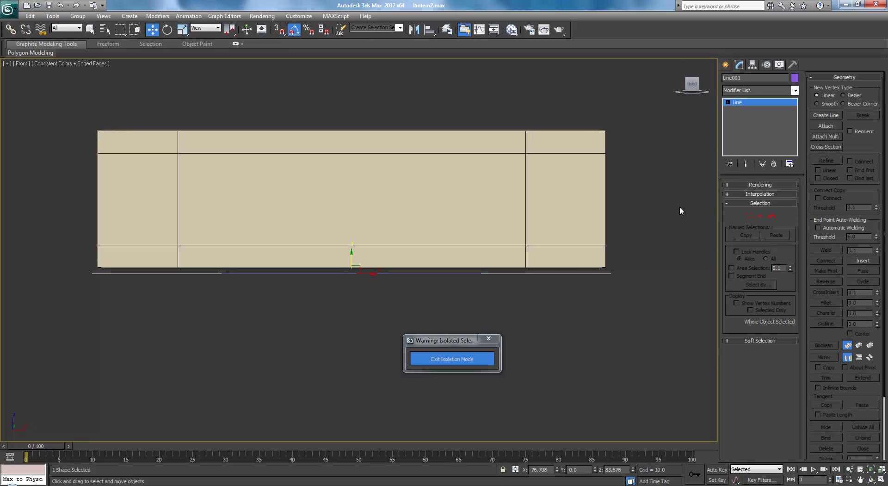
key(ctrl+z)
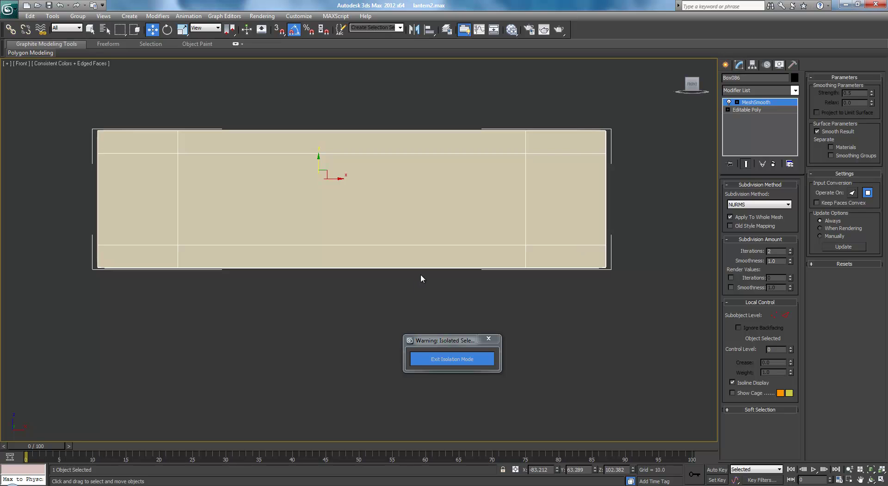
Center the pivot of the isolated rail on the object and leave pivot adjustment
click(752, 63)
click(754, 123)
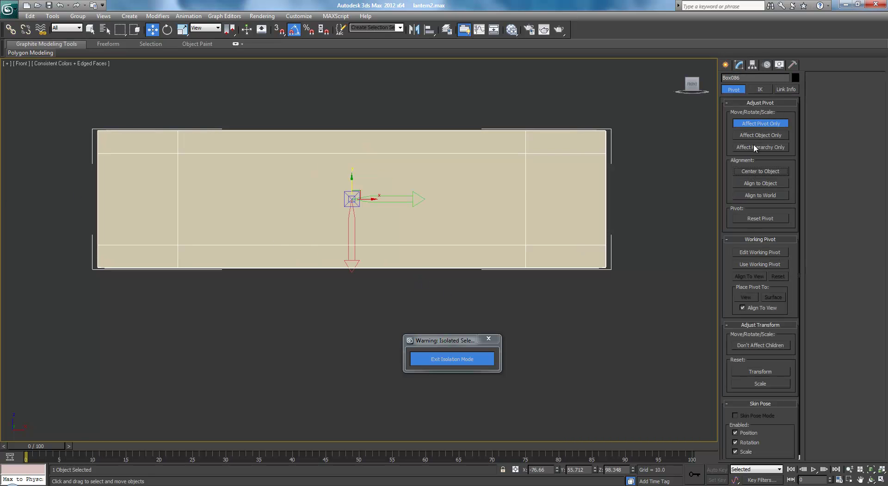
click(761, 124)
Draw a straight vertical guide line through the rail's center, from above its top edge to below its underside
click(725, 64)
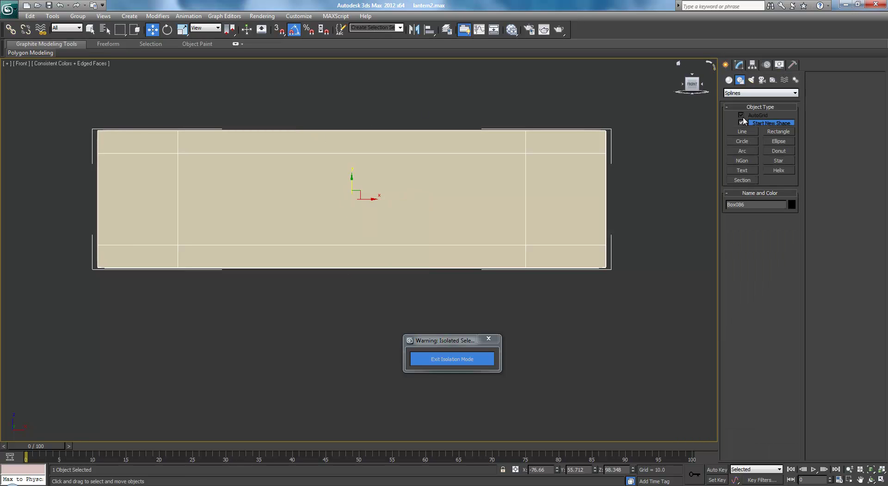
click(742, 132)
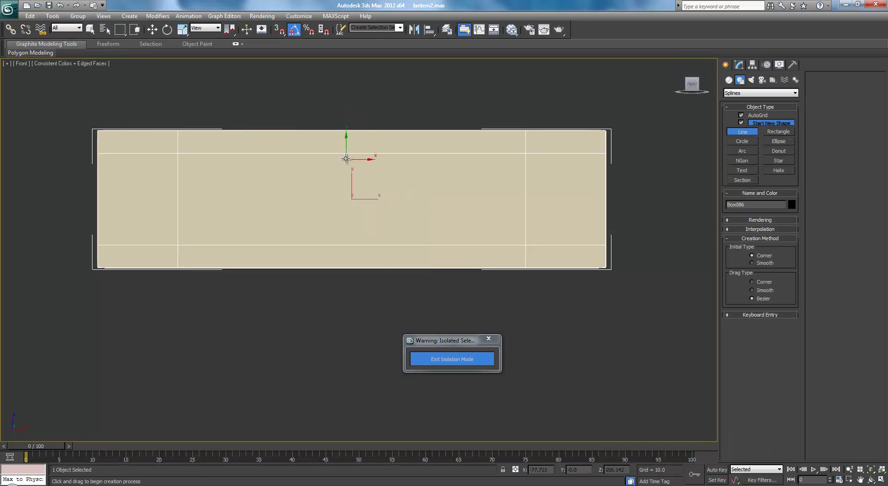
click(352, 116)
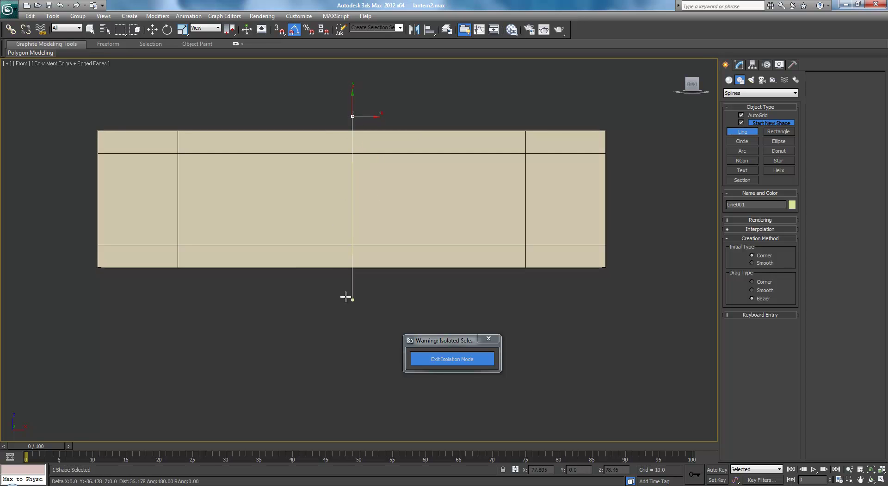
shift+click(347, 312)
right_click(249, 332)
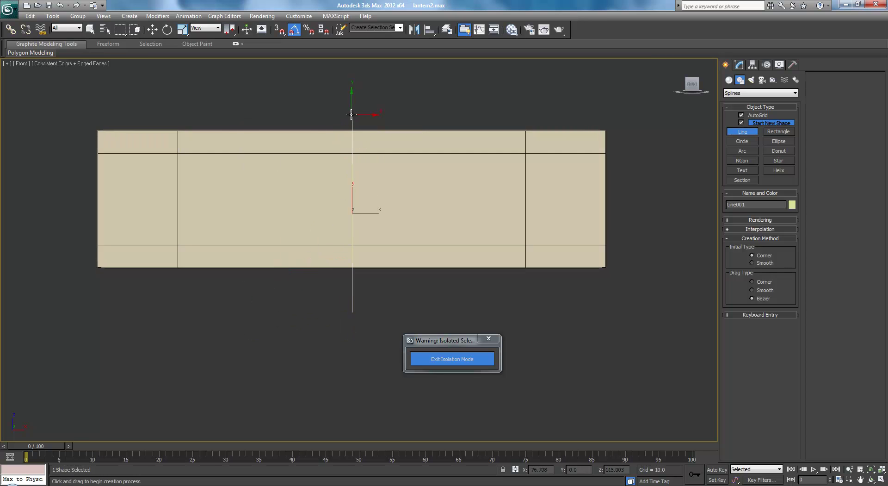
middle_drag(353, 118, 402, 123)
scroll(403, 129, up, 3)
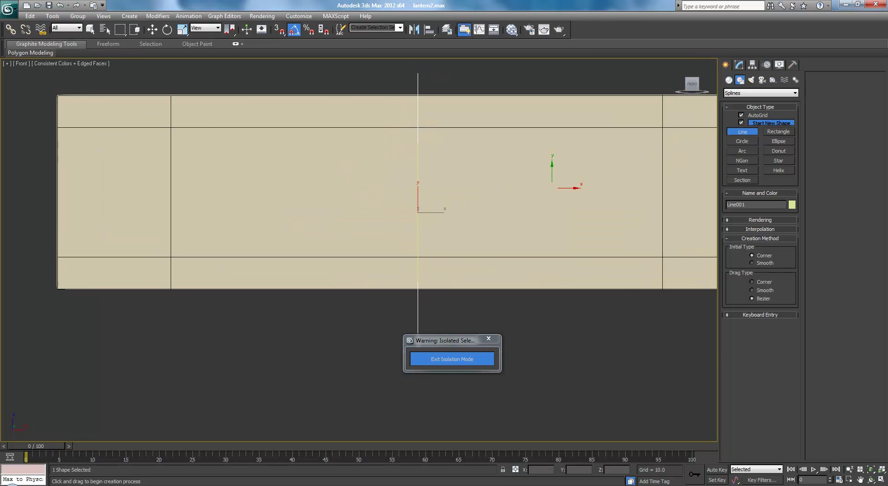
drag(887, 112, 887, 131)
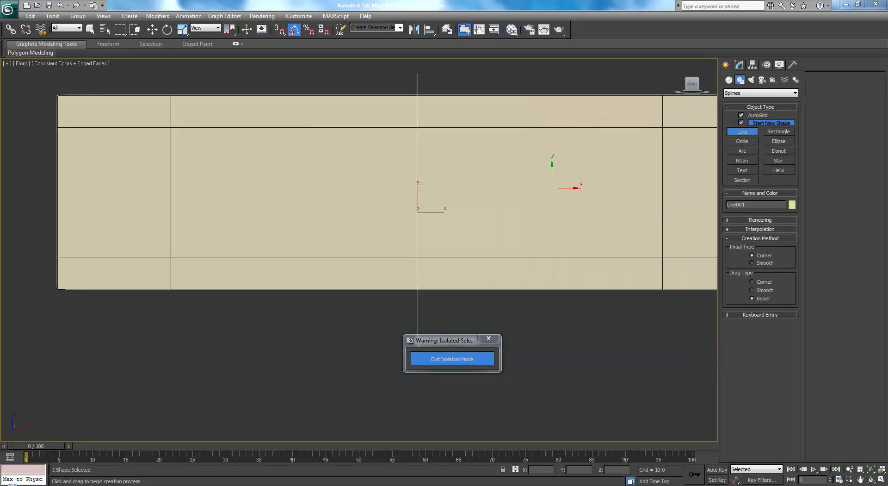
Draw a closed, curved ornament spline on the rail's front face left of the center guide line, with an arched underside and curled tips on top
click(373, 198)
click(382, 212)
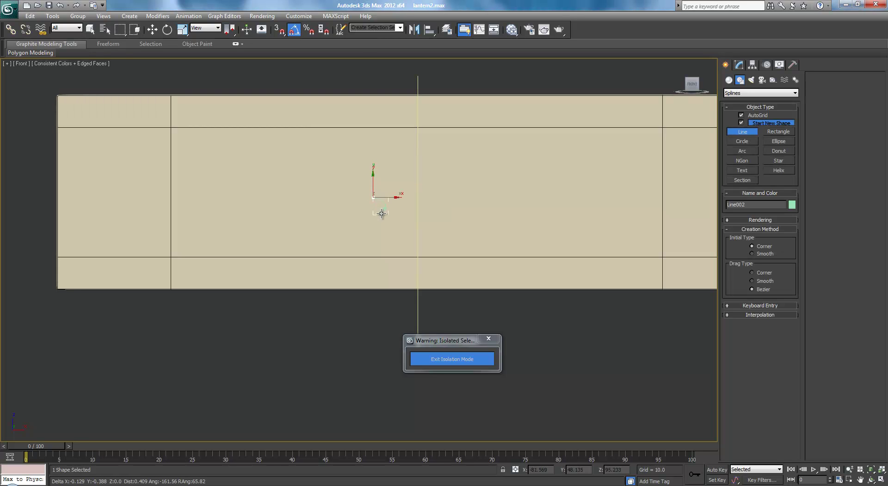
click(351, 208)
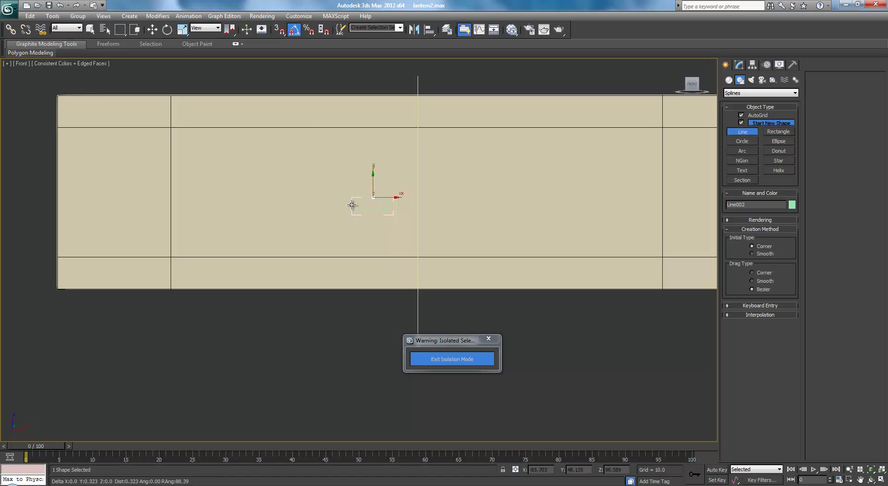
click(292, 184)
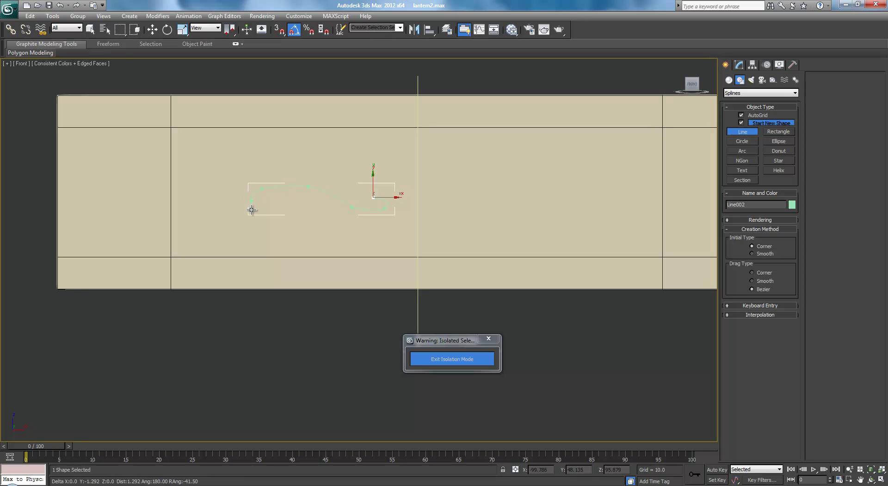
click(249, 211)
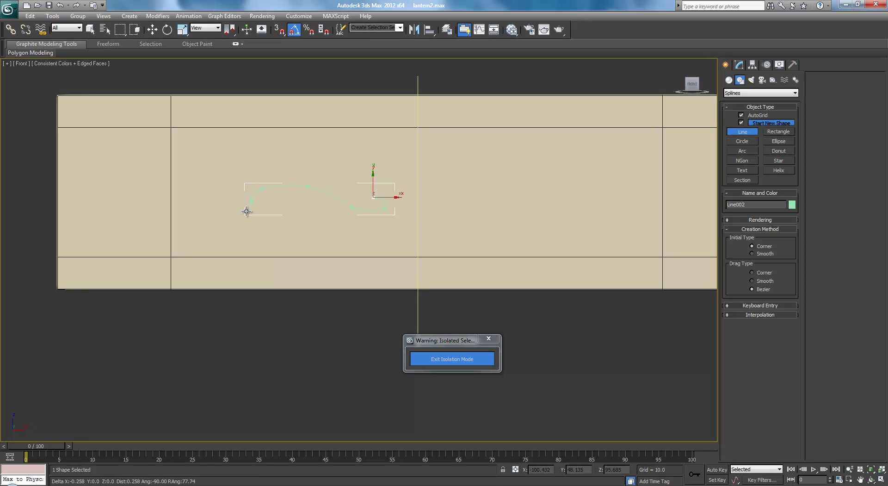
click(249, 182)
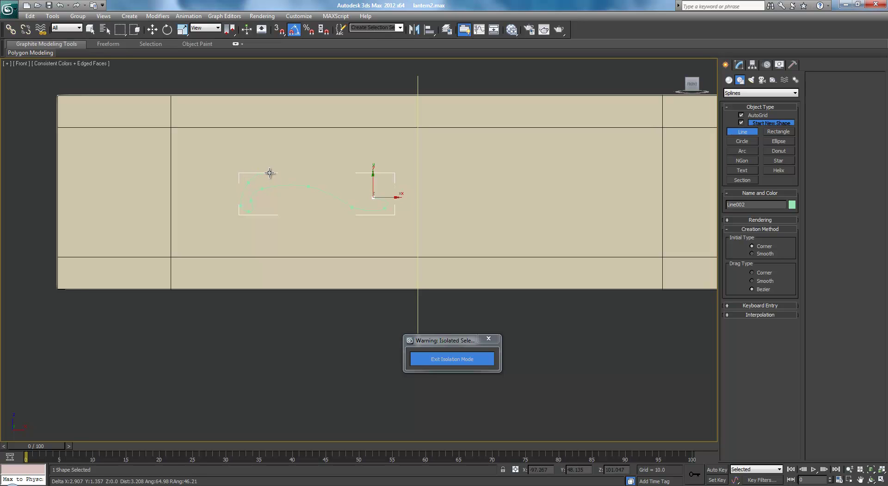
click(272, 166)
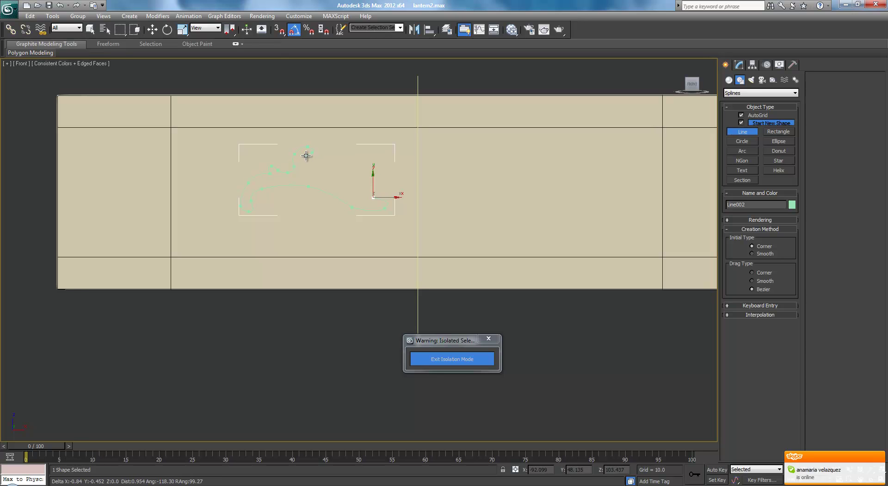
drag(306, 156, 309, 168)
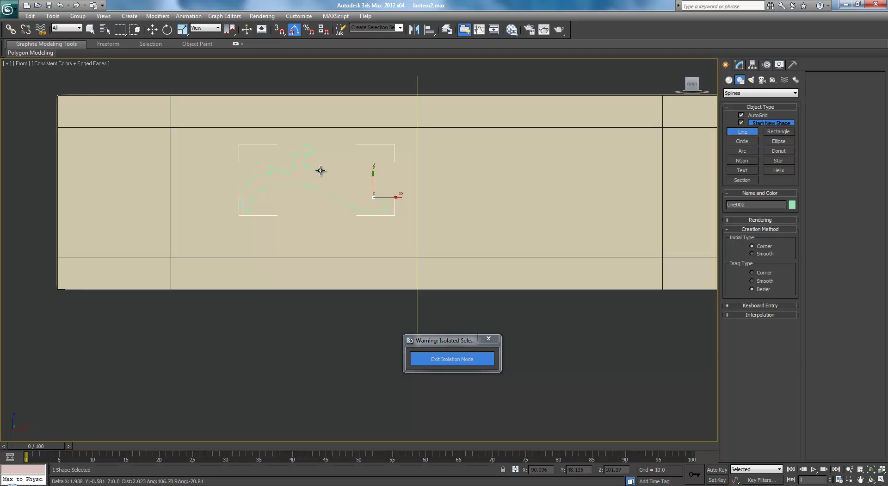
click(340, 171)
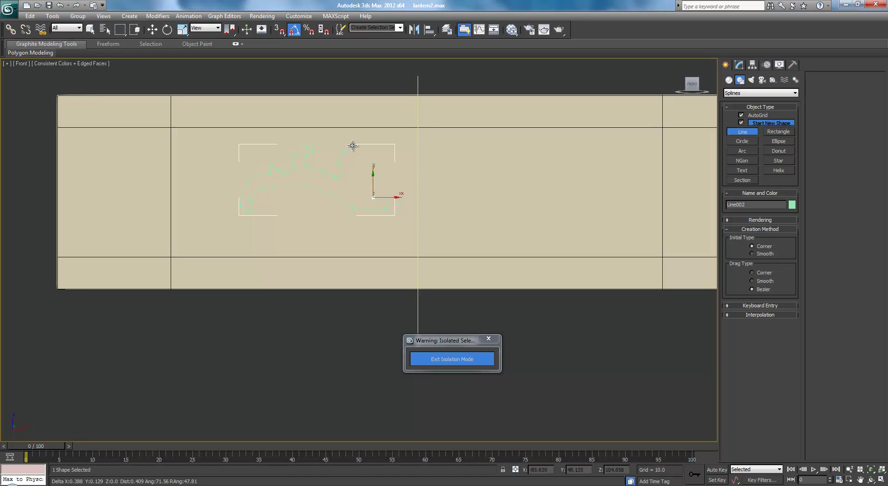
drag(364, 146, 349, 161)
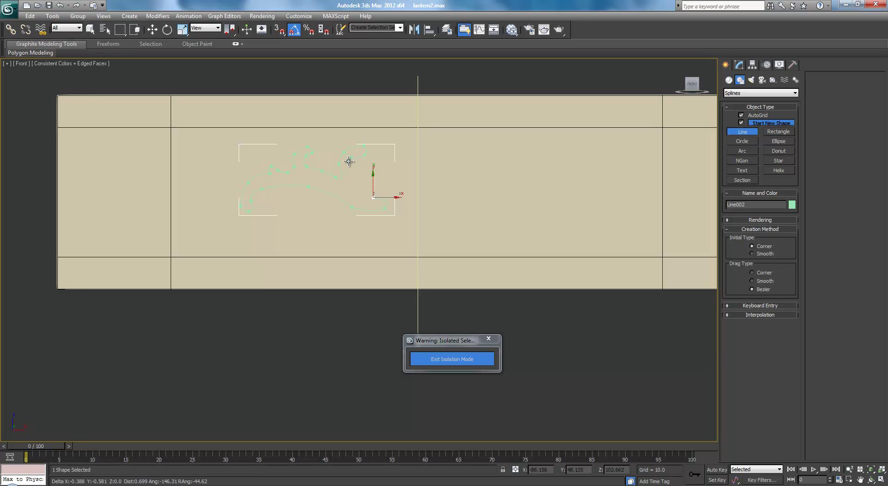
click(360, 185)
click(374, 198)
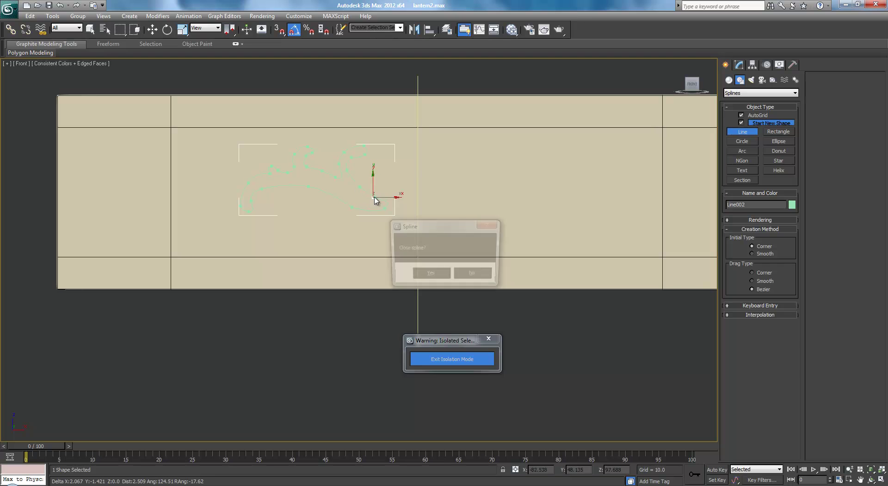
click(430, 272)
Change the ornament spline's object color to black so it contrasts with the rail
scroll(500, 180, up, 2)
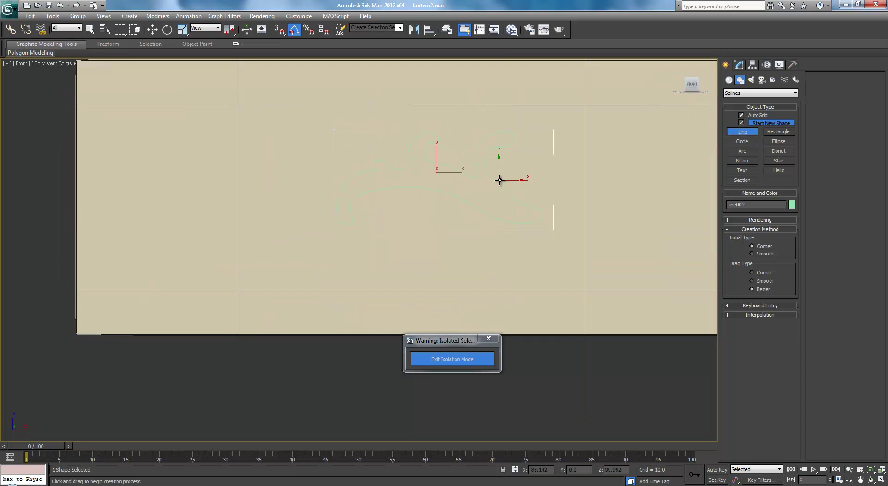
middle_drag(513, 183, 463, 245)
scroll(491, 209, up, 3)
scroll(455, 244, down, 3)
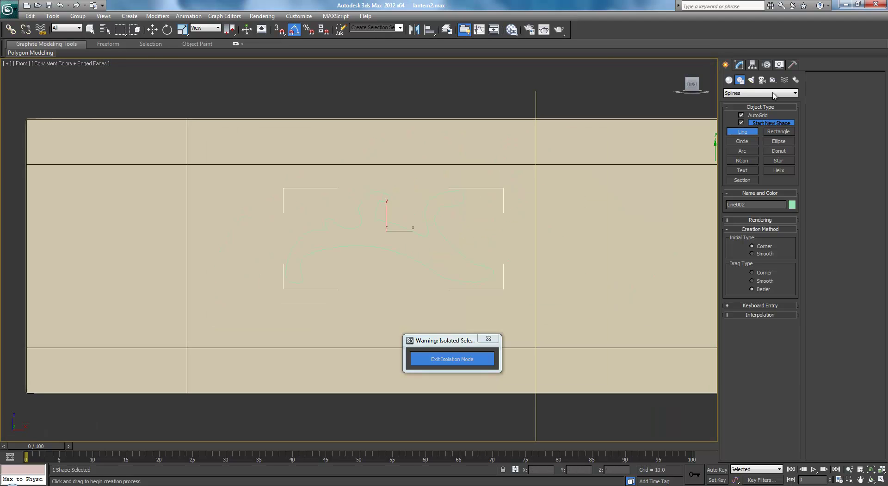
click(739, 66)
click(794, 78)
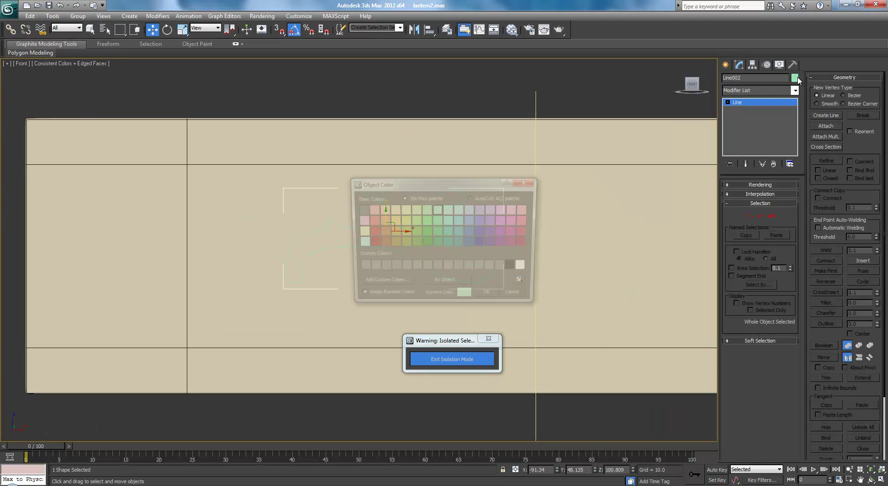
click(515, 267)
click(490, 298)
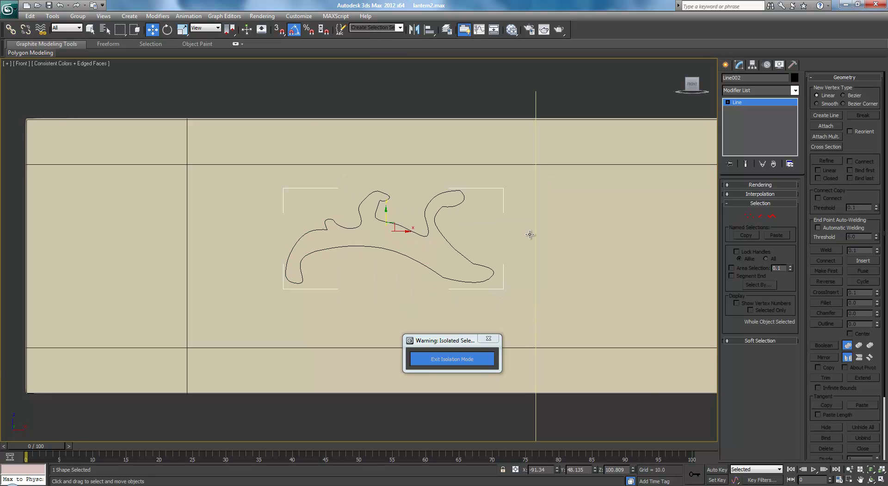
Enter vertex editing on the ornament spline and convert all of its vertices to Bezier
key(z)
click(728, 103)
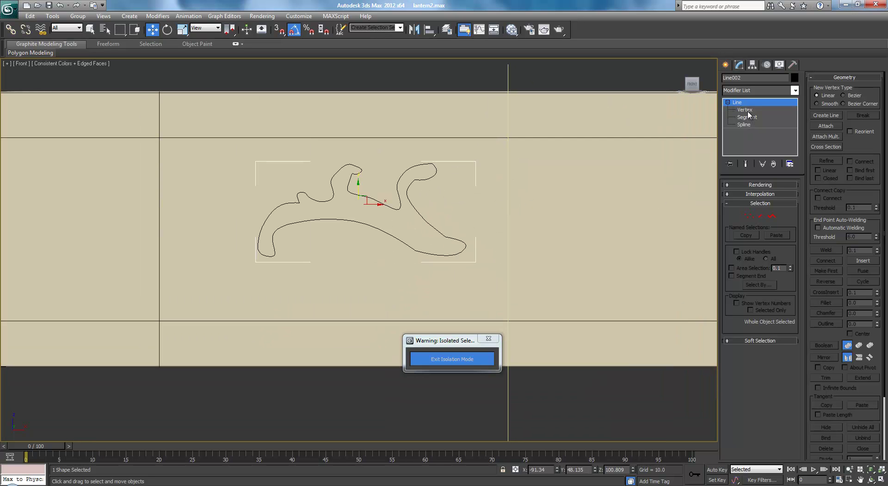
click(745, 110)
key(z)
scroll(506, 199, down, 2)
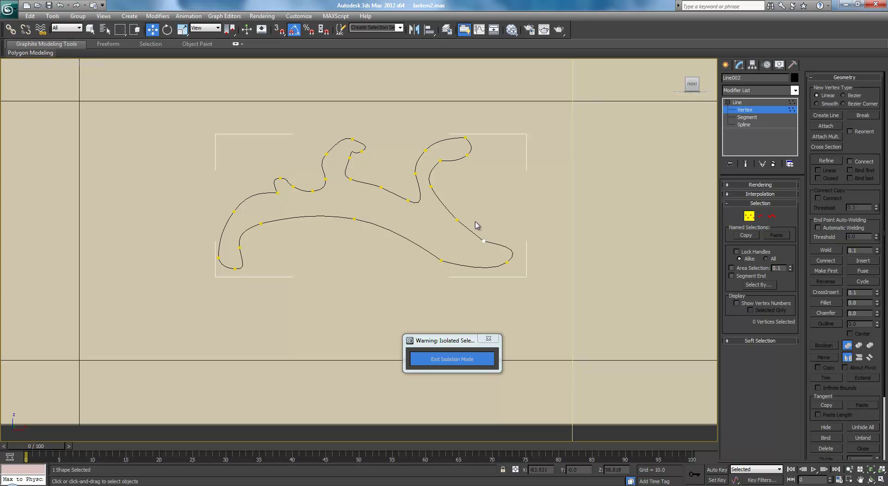
click(440, 161)
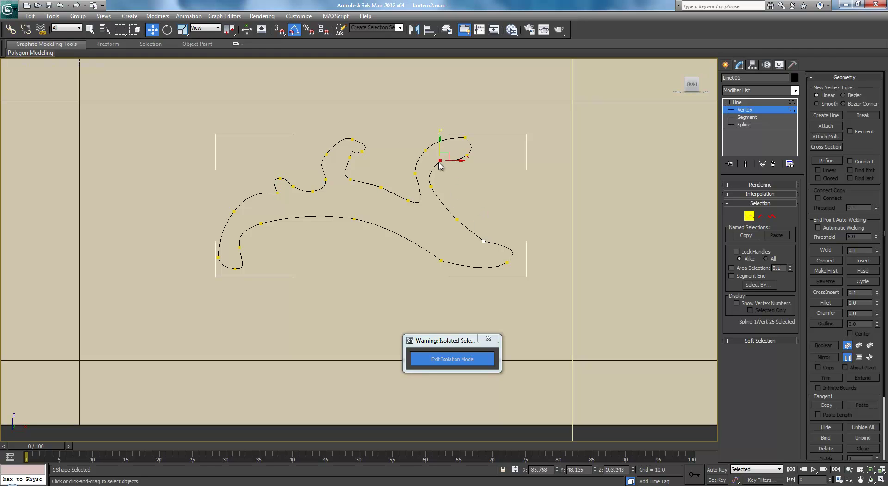
right_click(435, 159)
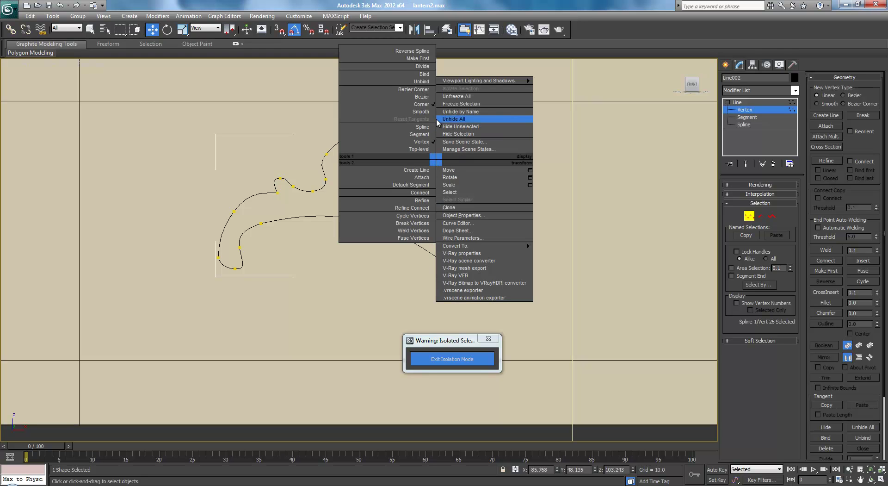
click(425, 90)
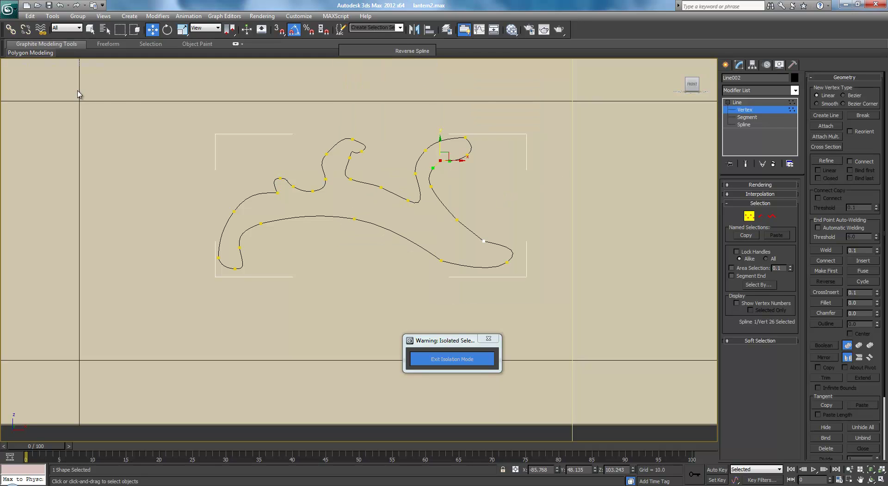
drag(121, 100, 542, 306)
right_click(526, 187)
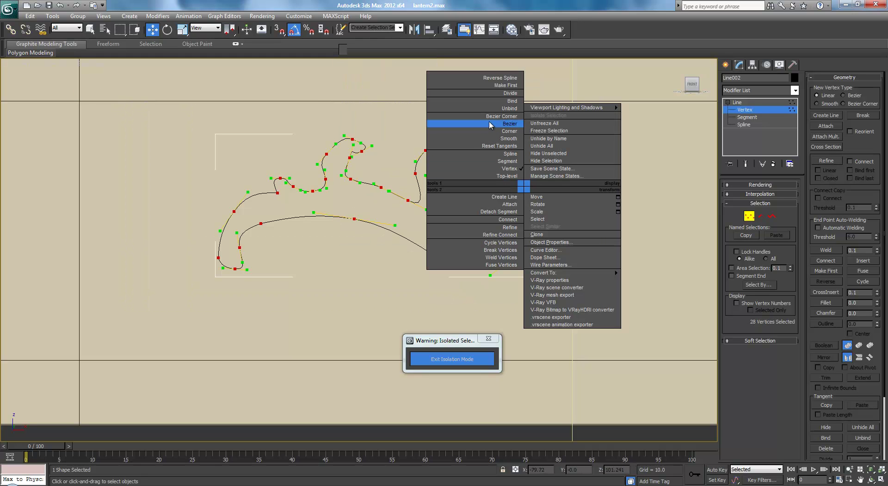
click(511, 130)
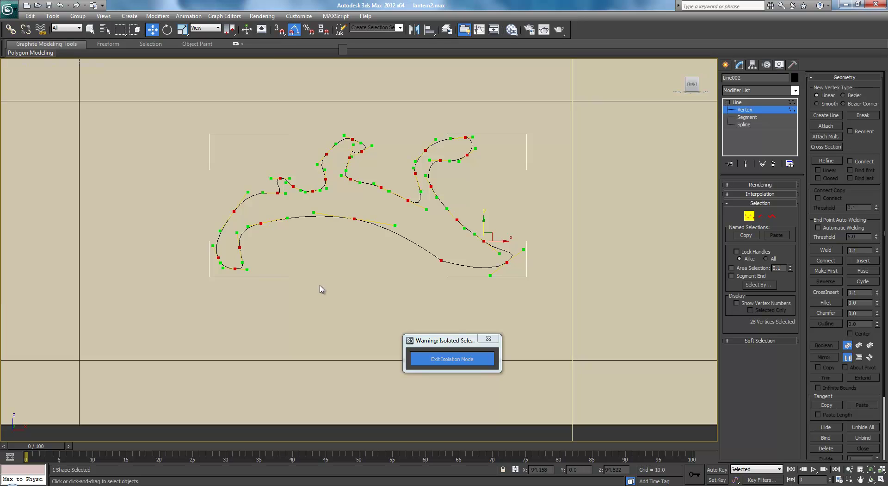
scroll(322, 289, up, 3)
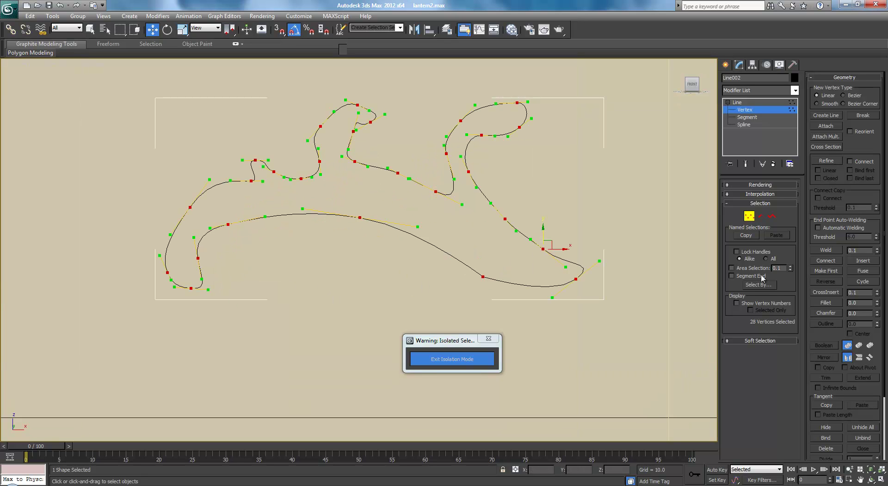
click(582, 220)
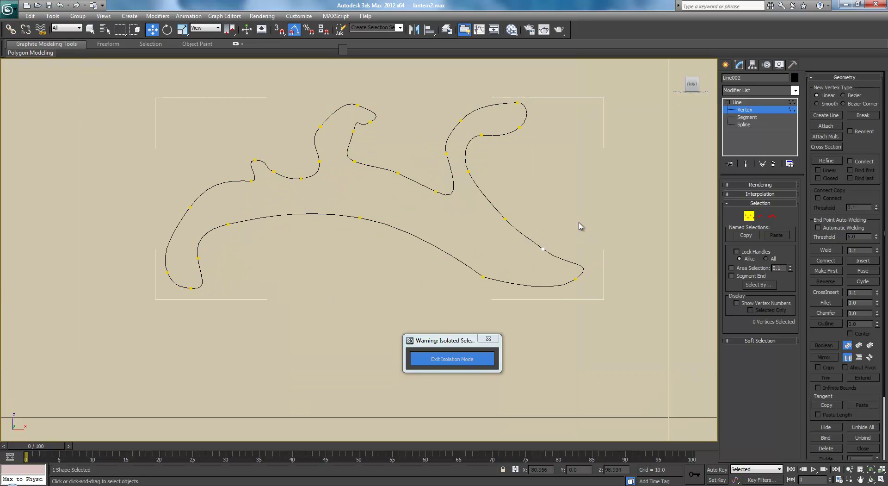
Slim the ornament's lower right tail into a tapered, rounded tip by moving its vertices and adjusting their tangents
drag(544, 248, 572, 278)
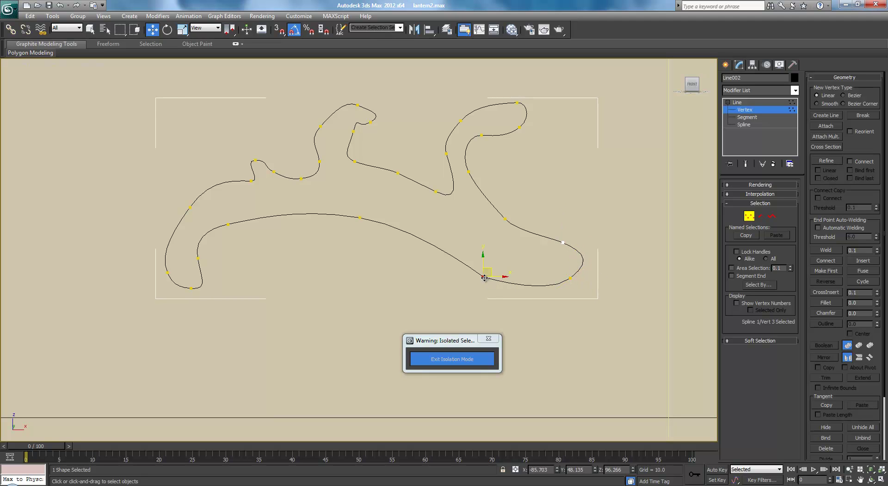
right_click(481, 256)
click(470, 199)
drag(482, 278, 505, 264)
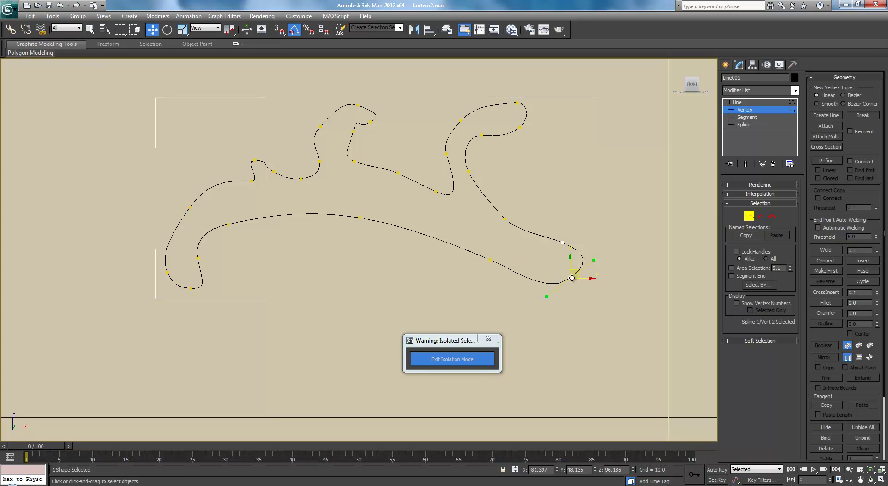
drag(551, 295, 556, 274)
drag(563, 242, 568, 258)
drag(507, 220, 520, 221)
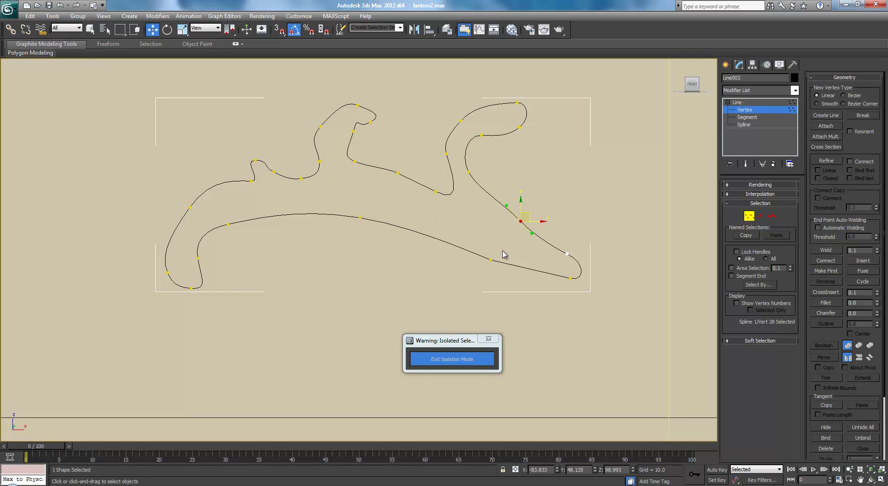
drag(489, 259, 461, 230)
Reapply the Bezier type to all vertices and pull in the tangent handle at the notch beside the right curl
drag(139, 77, 613, 309)
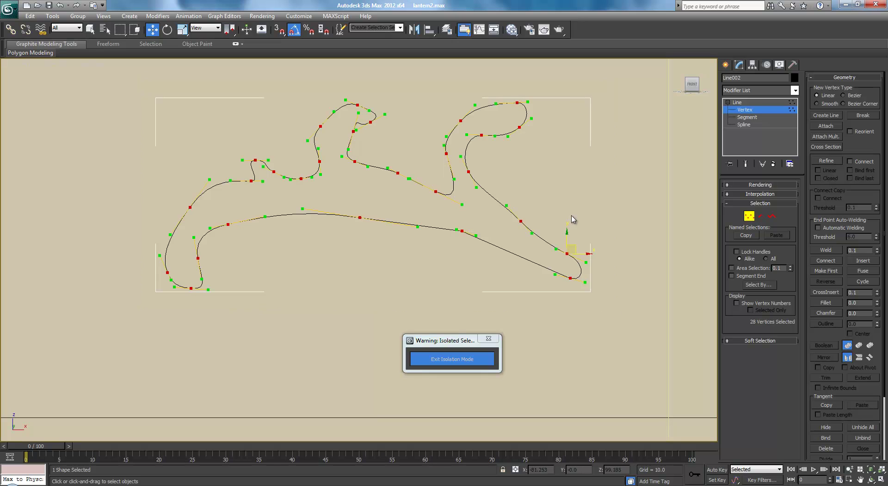
right_click(567, 208)
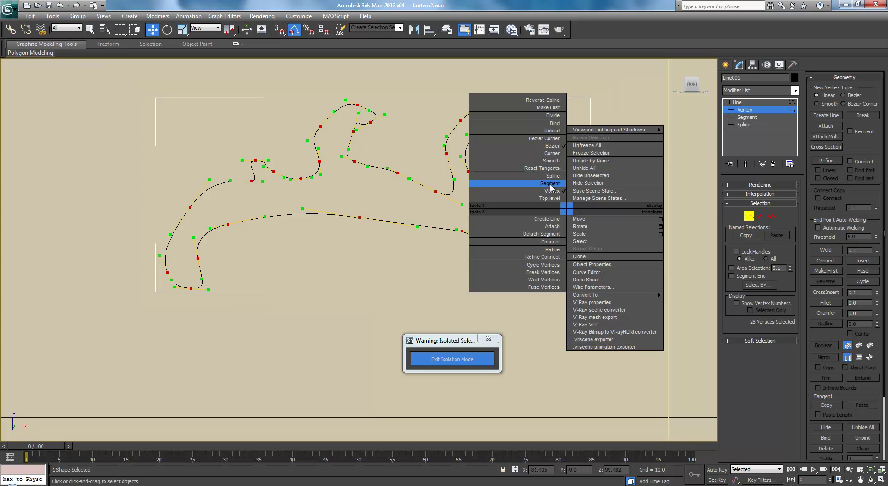
click(555, 146)
drag(462, 204, 444, 192)
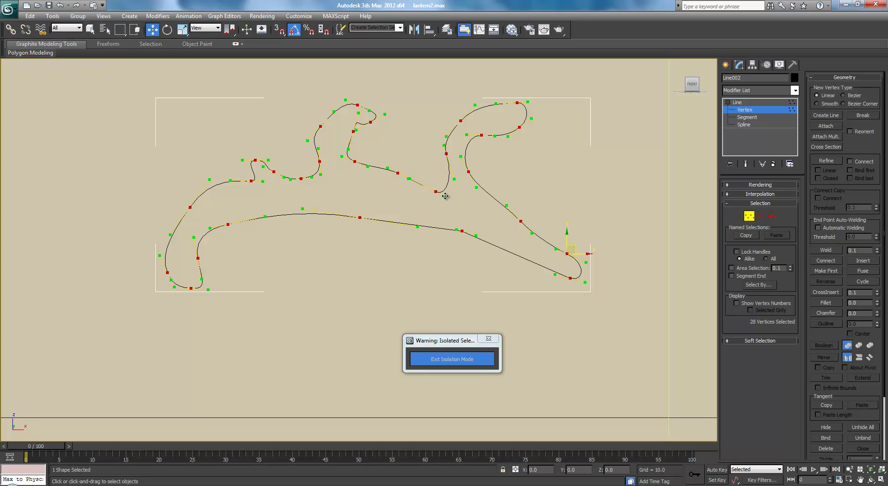
right_click(462, 197)
click(444, 135)
Move the underside vertex nearest the tail toward the tip and align its tangent with the tail's lower edge
click(480, 232)
click(461, 231)
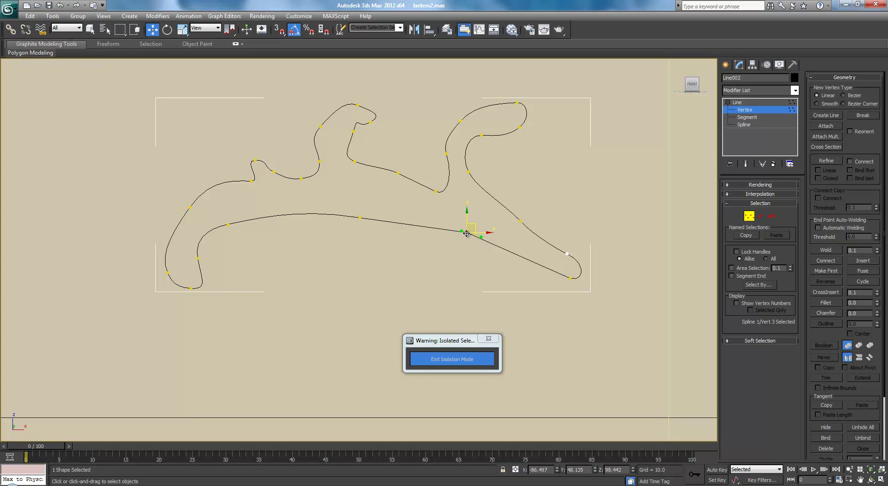
drag(481, 237, 505, 235)
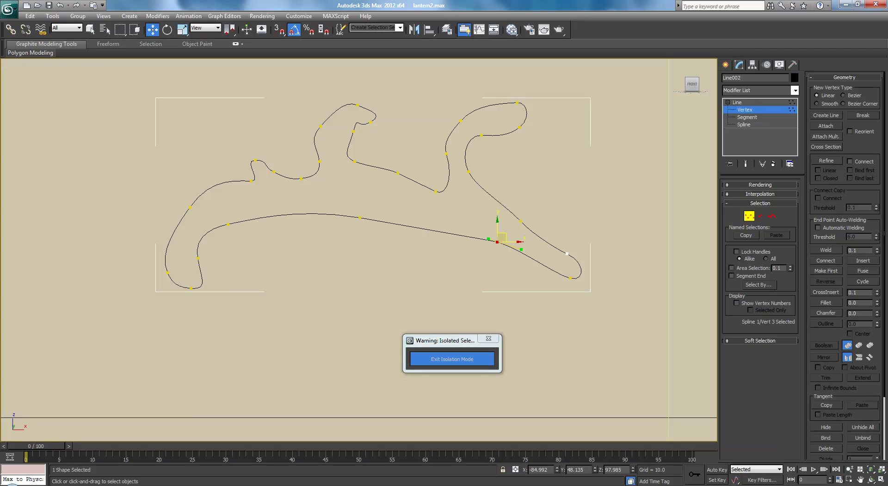
Refine the arched underside with two extra vertices, using Connect, and undo the connecting segment between them
click(850, 162)
click(826, 160)
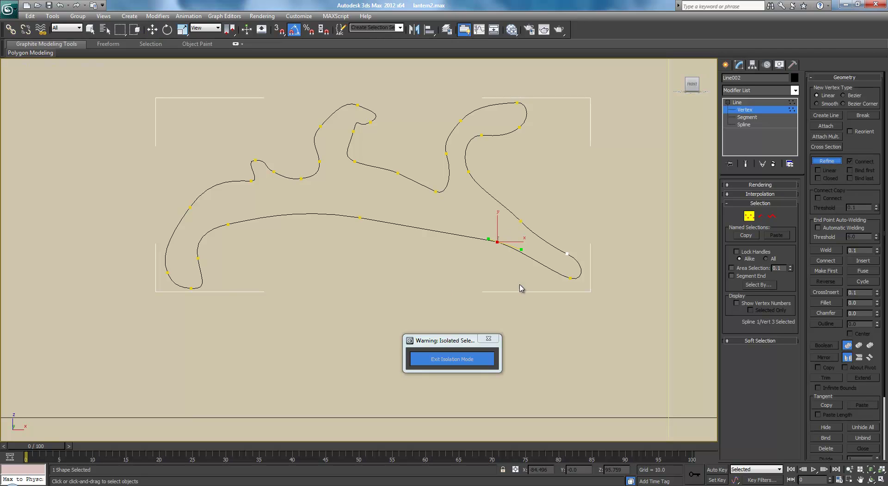
click(426, 229)
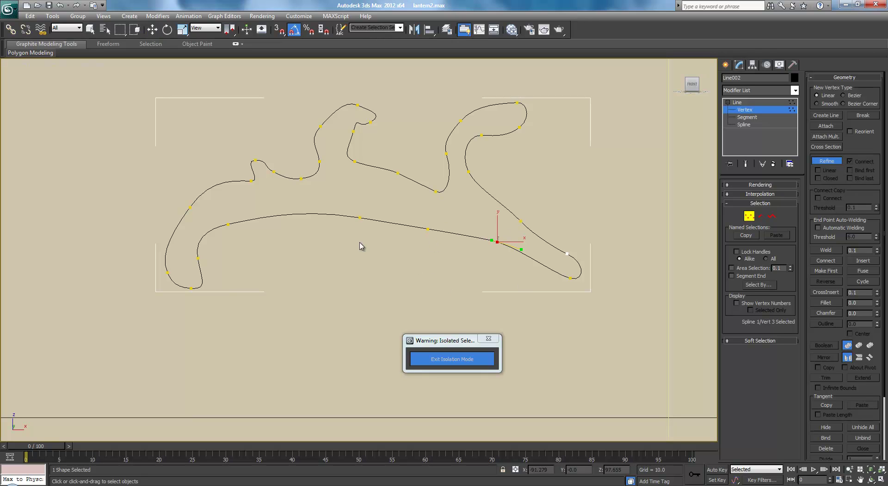
click(295, 214)
right_click(425, 245)
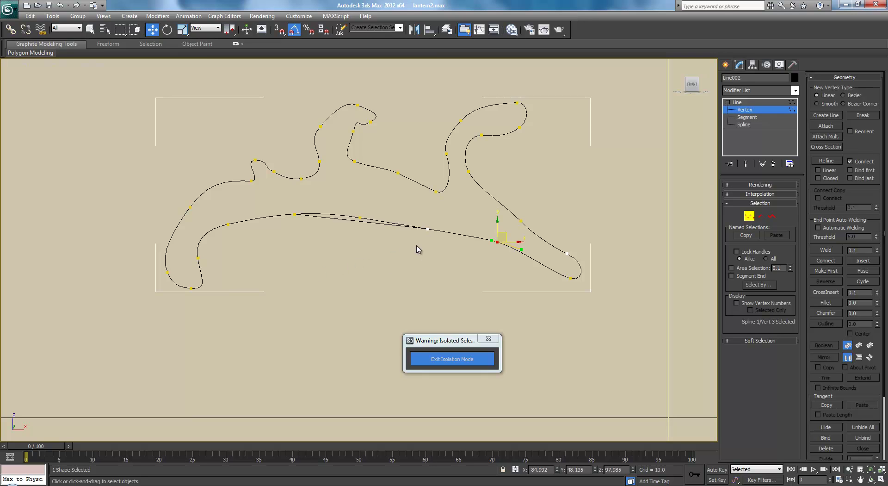
key(ctrl+z)
Raise the middle underside vertices and adjust their tangents to form one smooth, even arch
click(426, 228)
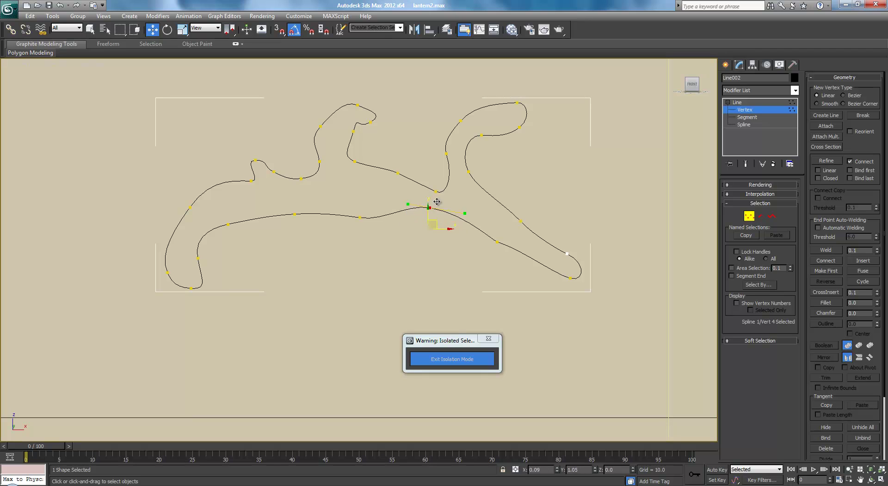
drag(433, 221, 431, 211)
click(493, 237)
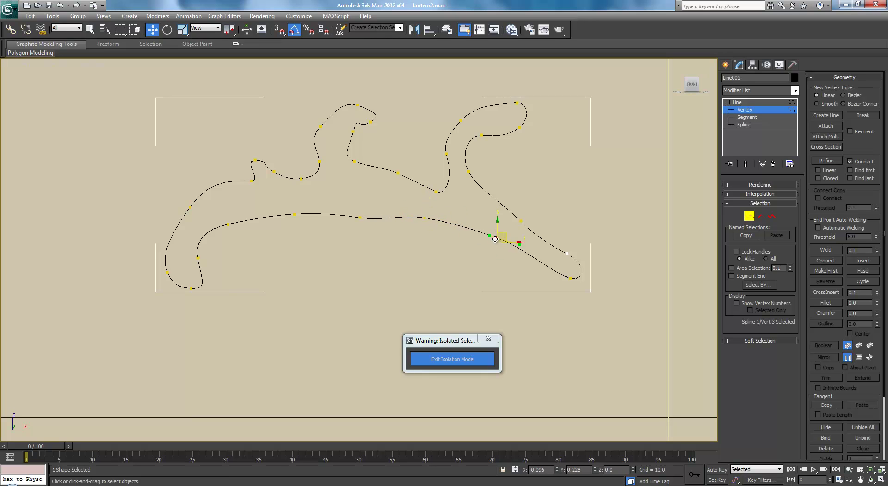
click(360, 217)
drag(361, 217, 383, 210)
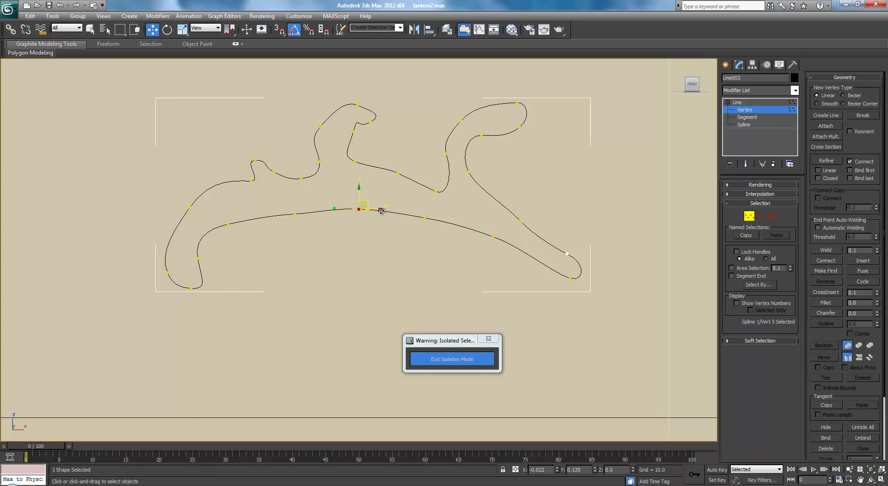
click(295, 214)
mouse_move(303, 206)
mouse_down()
mouse_move(315, 203)
mouse_move(297, 201)
mouse_move(313, 205)
mouse_up()
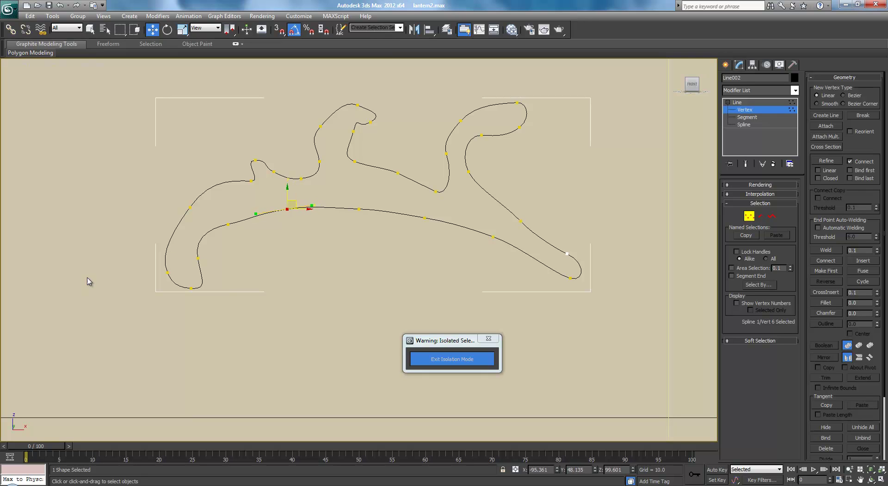
Reshape the inner edge of the ornament's left foot and move its bottom vertex to form a narrower tip
click(227, 225)
drag(207, 227, 211, 231)
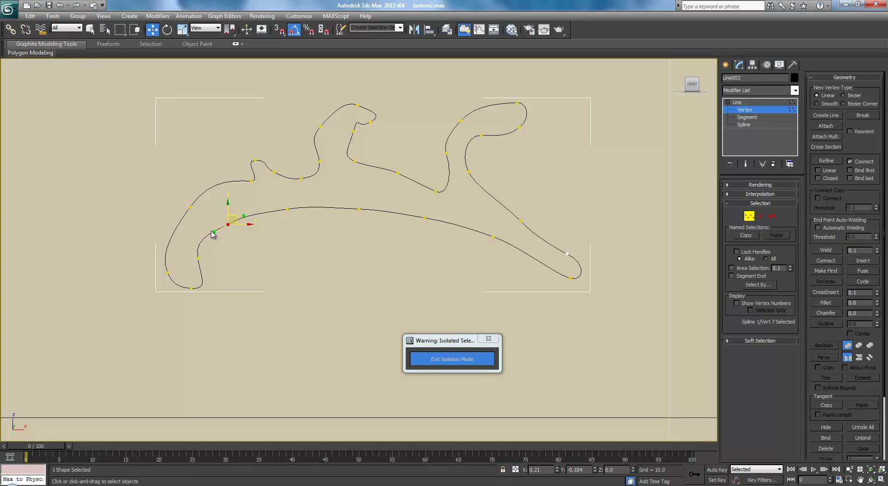
click(198, 257)
drag(205, 252, 193, 300)
click(191, 288)
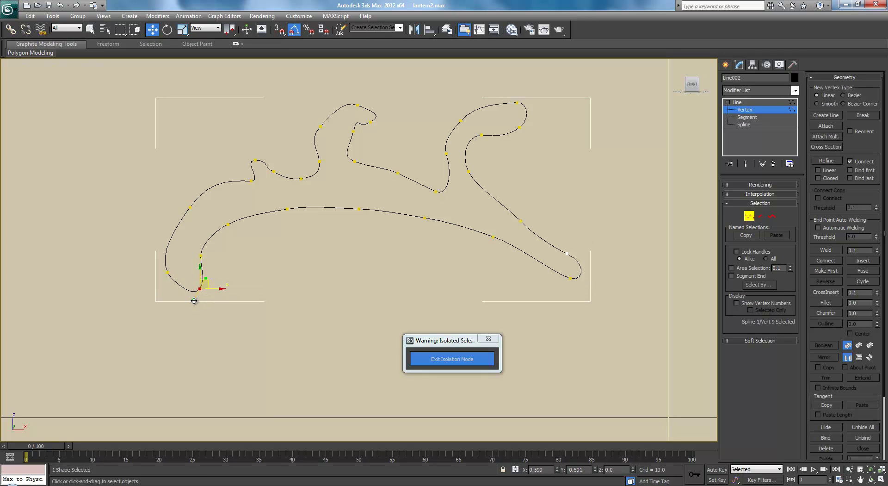
Pull the outer edge of the left foot inward and smooth its curve up to the ornament's back
click(168, 273)
mouse_move(174, 266)
mouse_down()
mouse_move(184, 260)
mouse_move(182, 271)
mouse_up()
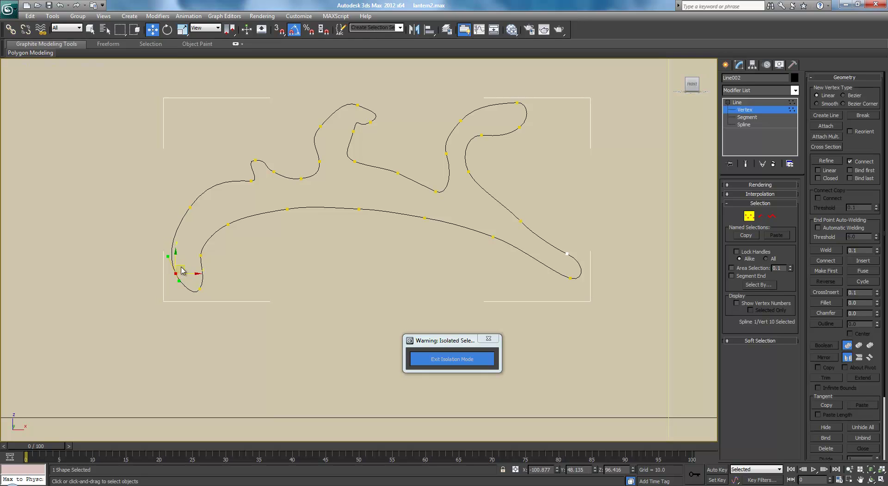
click(191, 207)
mouse_move(198, 198)
mouse_down()
mouse_move(207, 189)
mouse_move(205, 196)
mouse_up()
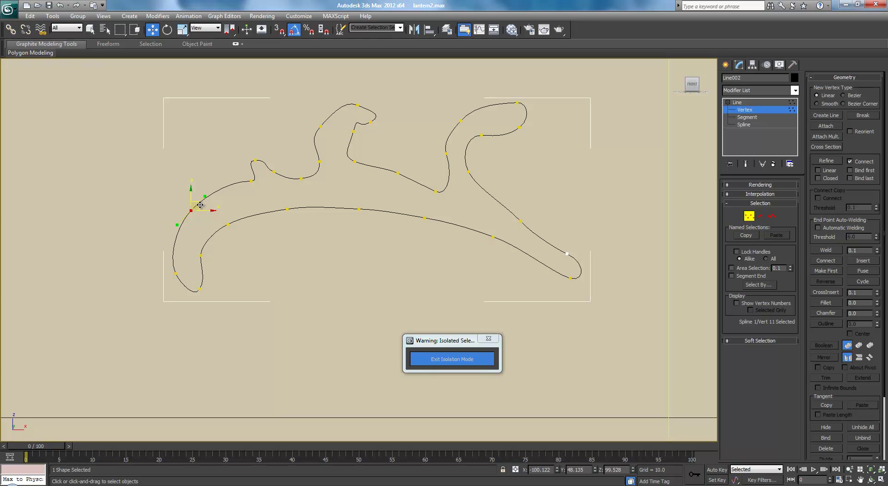
click(174, 272)
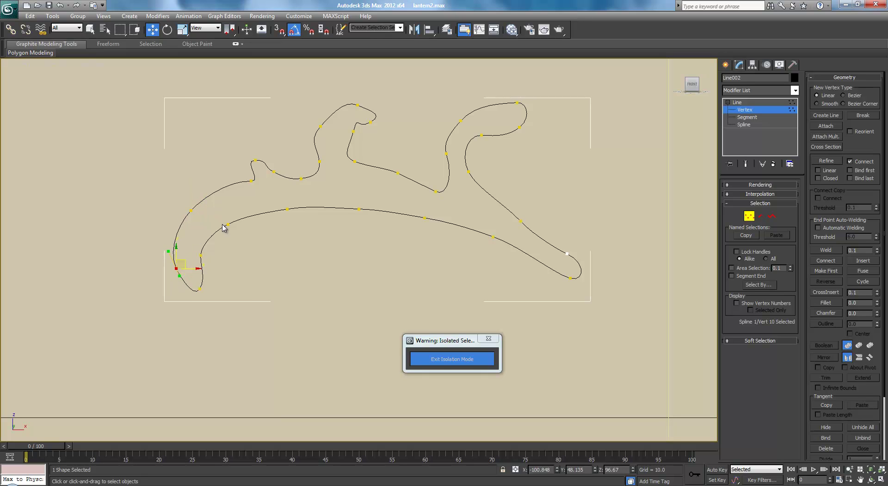
Adjust the base and tip vertices of the small left spike to sharpen its shape
click(252, 180)
drag(258, 178, 265, 158)
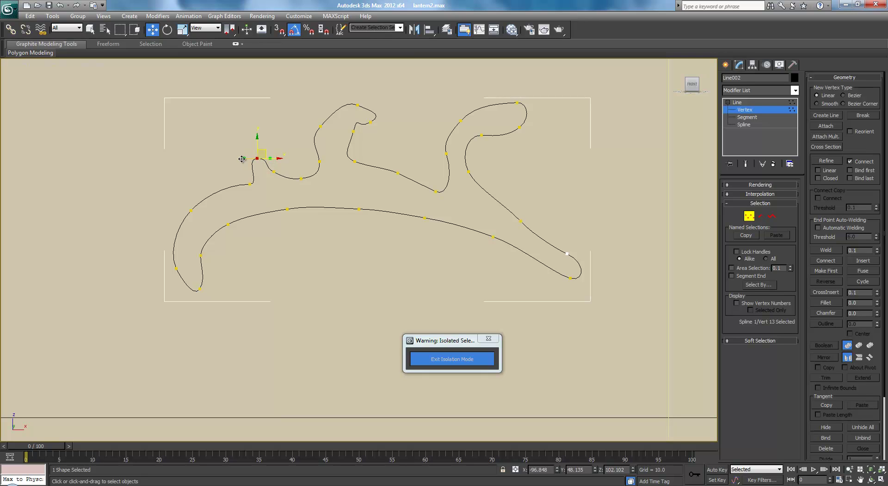
drag(244, 158, 244, 153)
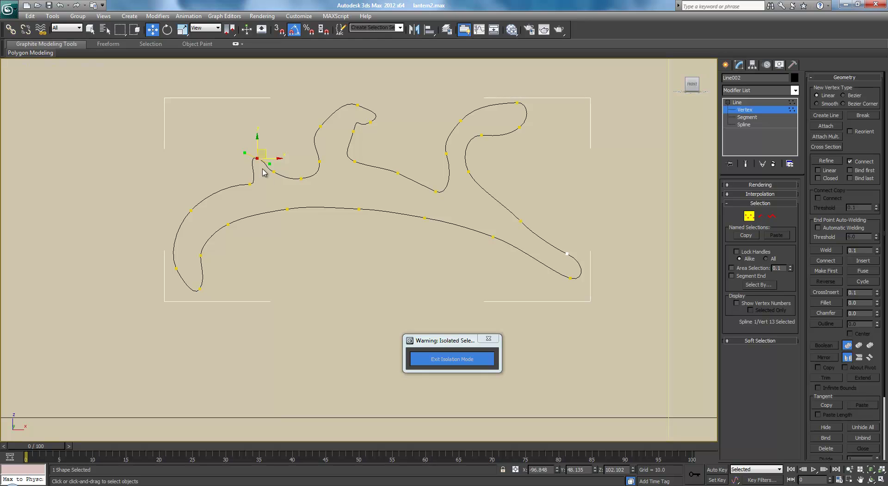
Reshape the middle curl into a slimmer hook by moving its side, tip and inner vertices
click(318, 161)
drag(308, 140, 316, 138)
click(359, 106)
drag(359, 105, 350, 132)
click(355, 130)
click(371, 121)
click(351, 137)
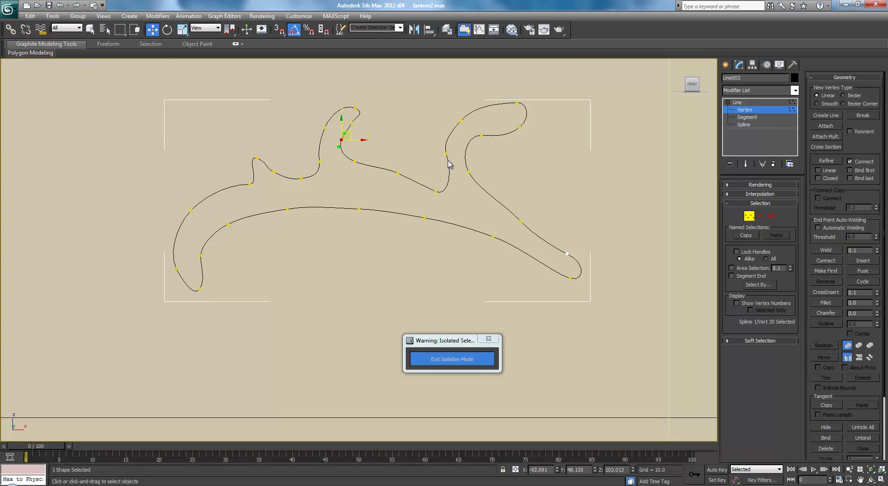
Adjust the vertex at the base of the middle curl's inner edge to smooth the transition into the body
scroll(439, 180, down, 4)
scroll(435, 204, up, 4)
scroll(440, 157, up, 4)
scroll(439, 194, down, 2)
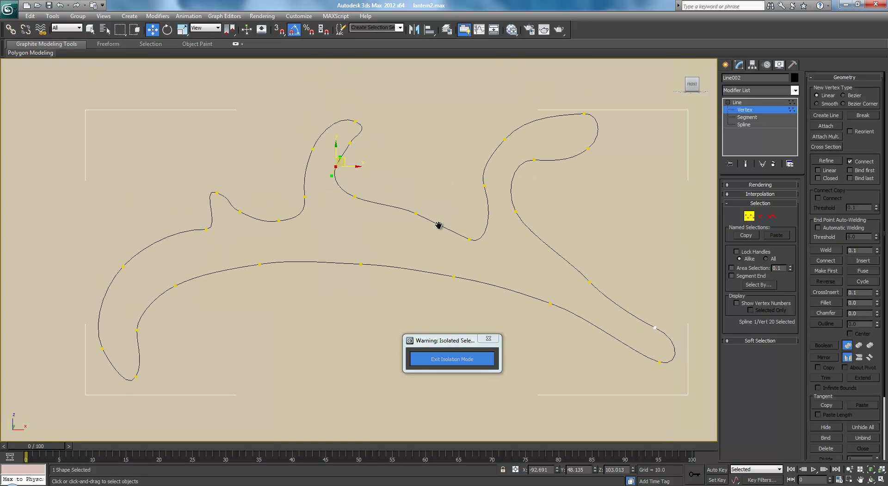
click(354, 201)
drag(362, 193, 363, 195)
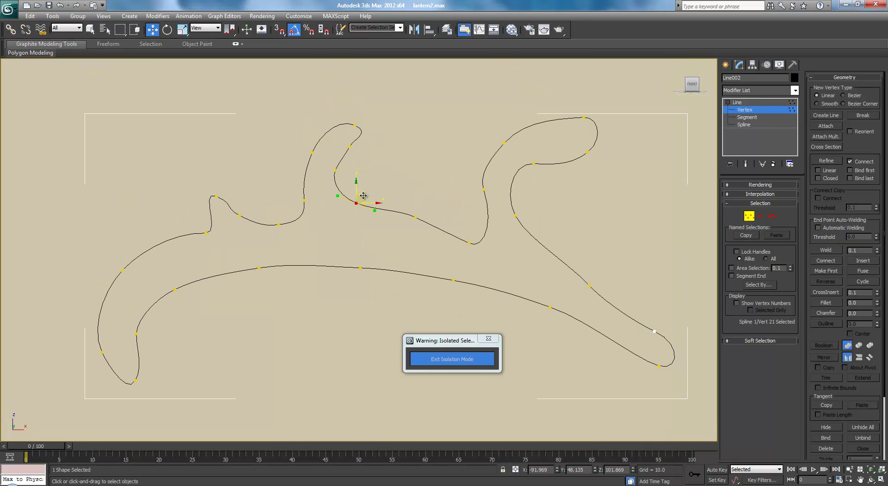
scroll(363, 195, down, 5)
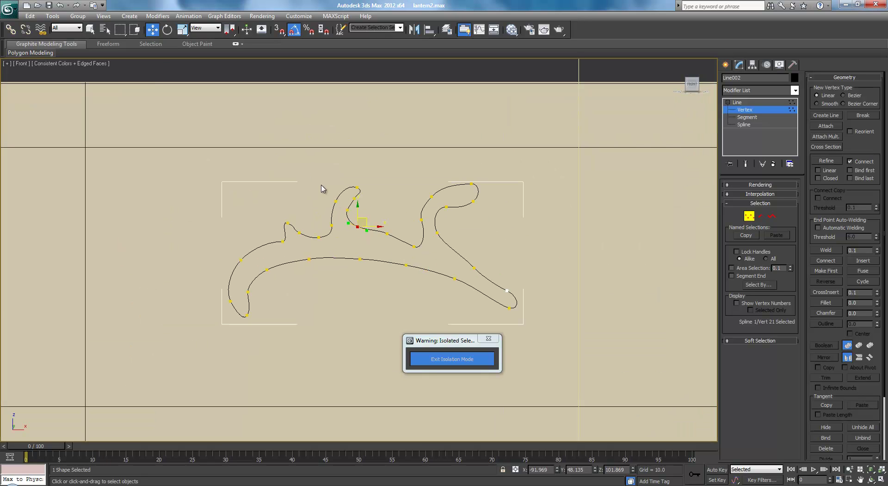
Shift the middle curl's seven vertices toward the right curl and reposition the vertex between the two curls
drag(311, 168, 377, 244)
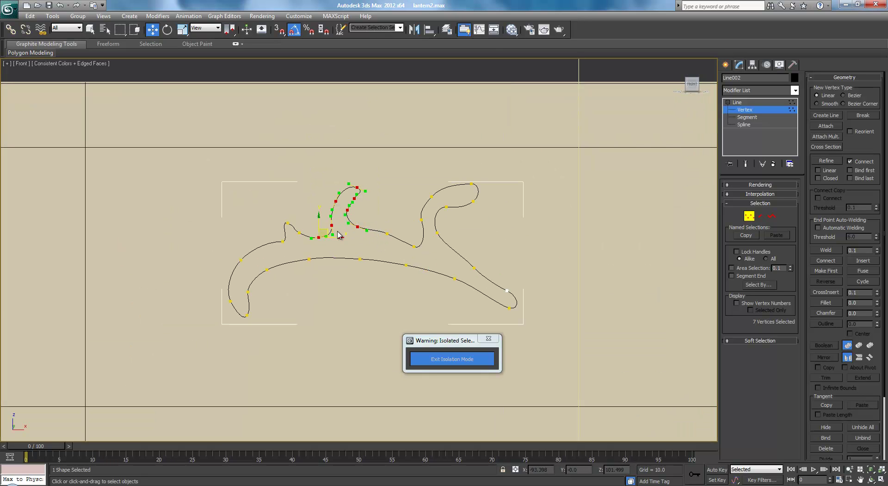
drag(326, 231, 345, 232)
click(387, 234)
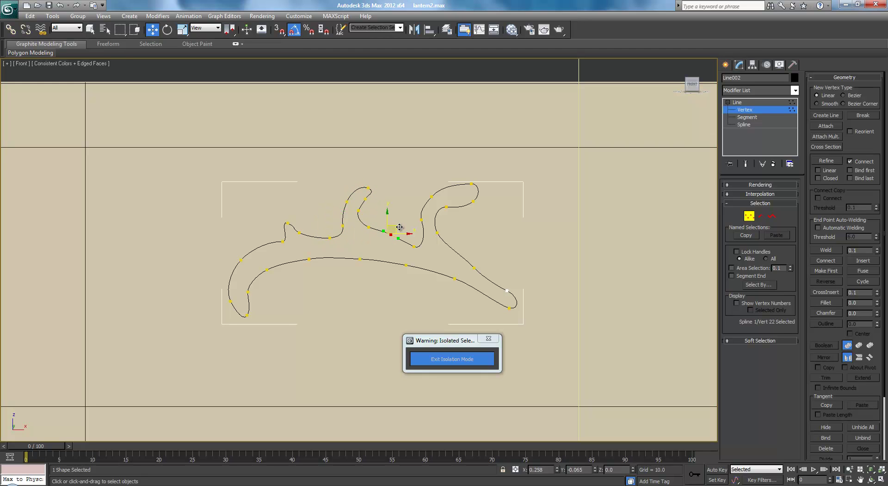
scroll(400, 231, down, 5)
scroll(391, 251, up, 5)
scroll(454, 215, up, 4)
middle_drag(435, 206, 369, 225)
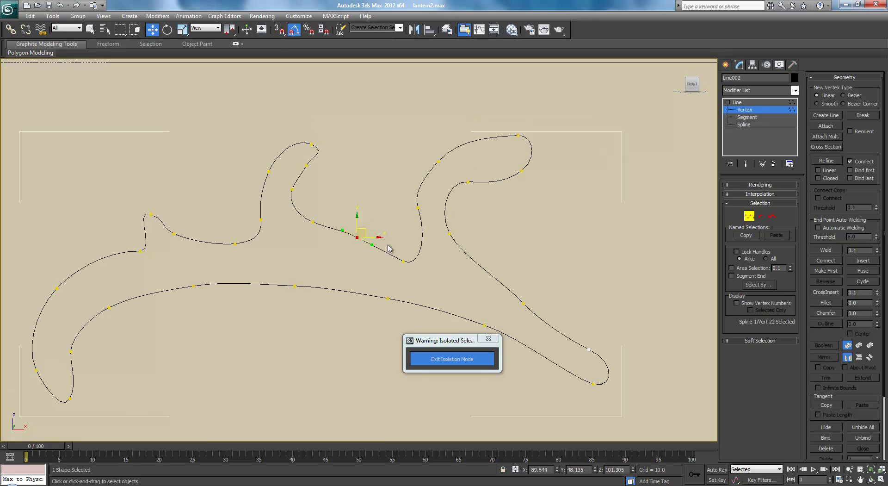
Lower the middle curl's seven vertices and adjust the vertices in the valley between the middle and right curls
click(403, 261)
drag(409, 253, 408, 250)
drag(325, 246, 325, 246)
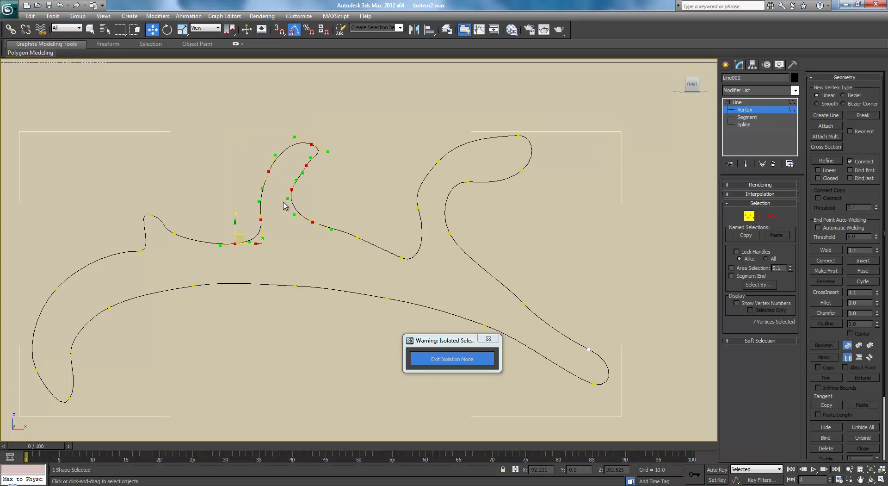
drag(265, 211, 266, 218)
click(357, 237)
mouse_move(363, 232)
mouse_down()
mouse_move(339, 233)
mouse_move(342, 241)
mouse_move(363, 237)
mouse_up()
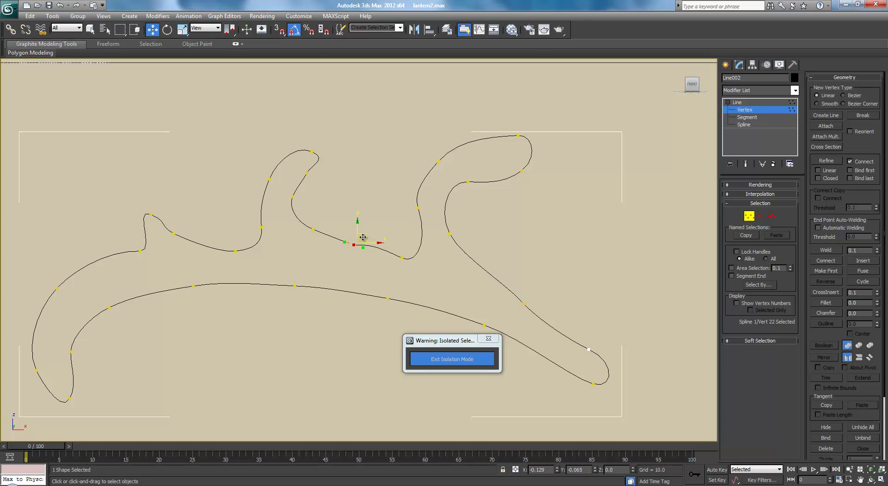
Move the valley's bottom vertex beside the right curl toward the middle curl and smooth the right curl's outer-edge vertices
click(402, 257)
drag(365, 239, 405, 255)
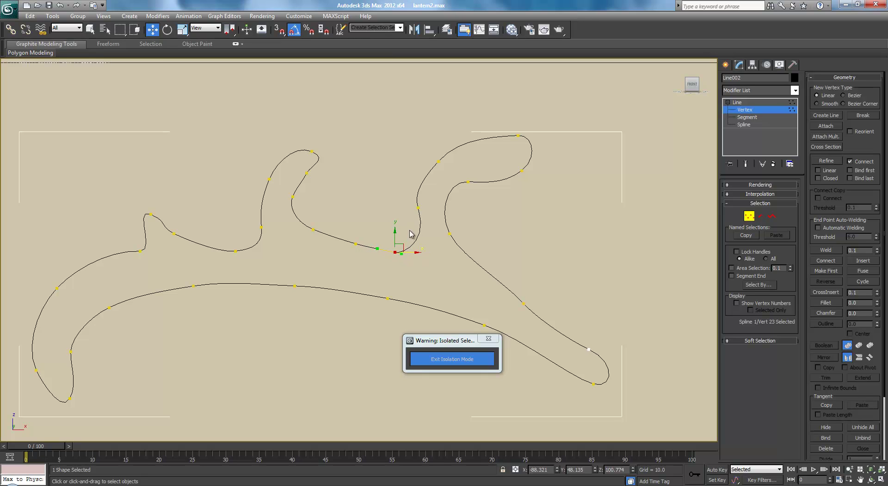
drag(405, 190, 422, 202)
mouse_move(425, 247)
mouse_down()
mouse_move(410, 235)
mouse_move(422, 234)
mouse_move(425, 257)
mouse_move(414, 253)
mouse_move(422, 255)
mouse_up()
click(438, 162)
drag(445, 153, 446, 148)
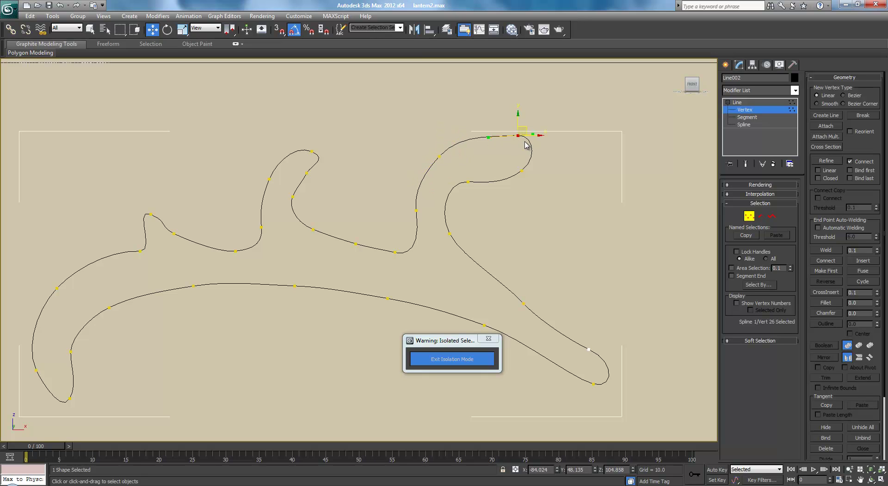
Reshape the right curl into a slimmer hook by moving its tip and inner-edge vertices
drag(526, 127, 482, 127)
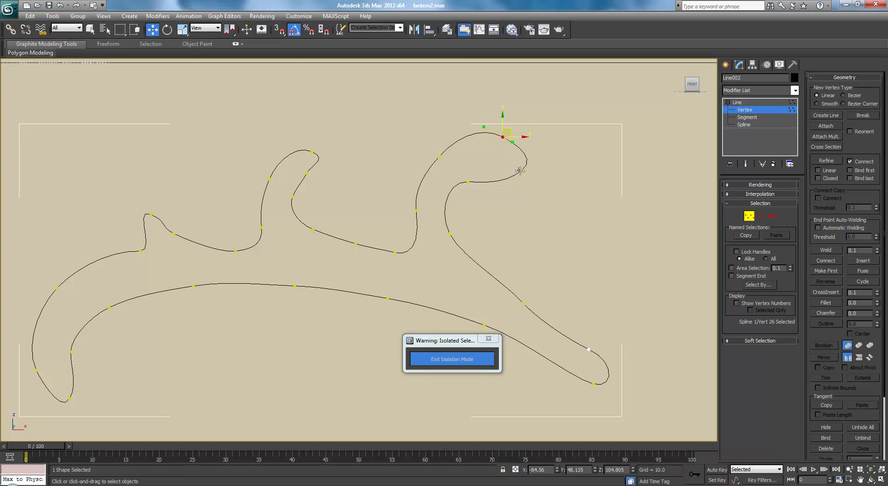
mouse_move(530, 161)
mouse_down()
mouse_move(522, 150)
mouse_move(492, 169)
mouse_move(515, 157)
mouse_up()
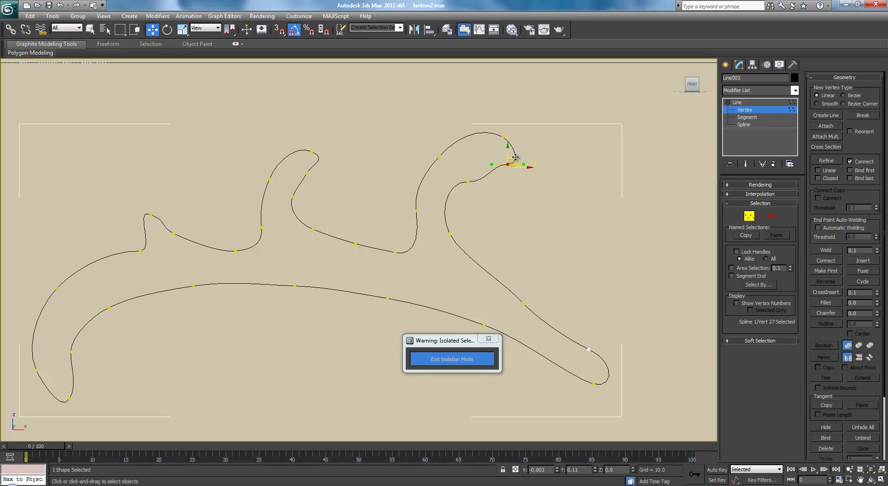
click(469, 181)
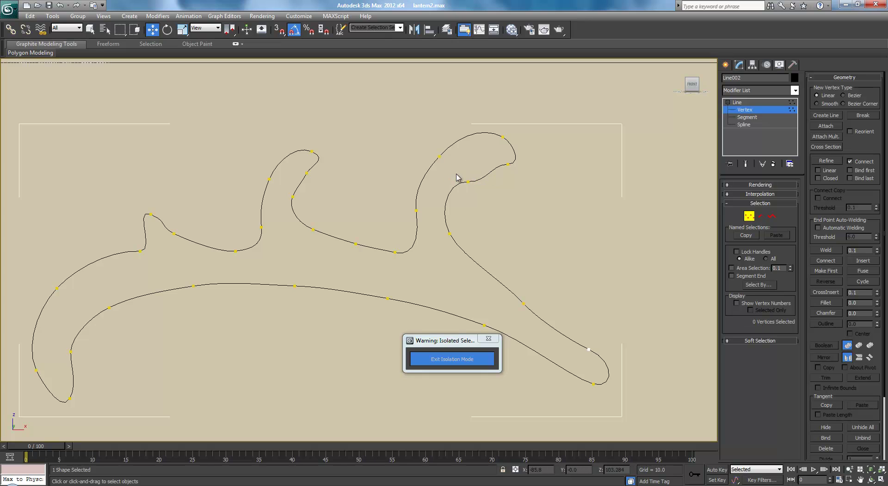
mouse_move(476, 176)
mouse_down()
mouse_move(478, 159)
mouse_move(485, 167)
mouse_move(454, 173)
mouse_move(453, 199)
mouse_move(458, 178)
mouse_up()
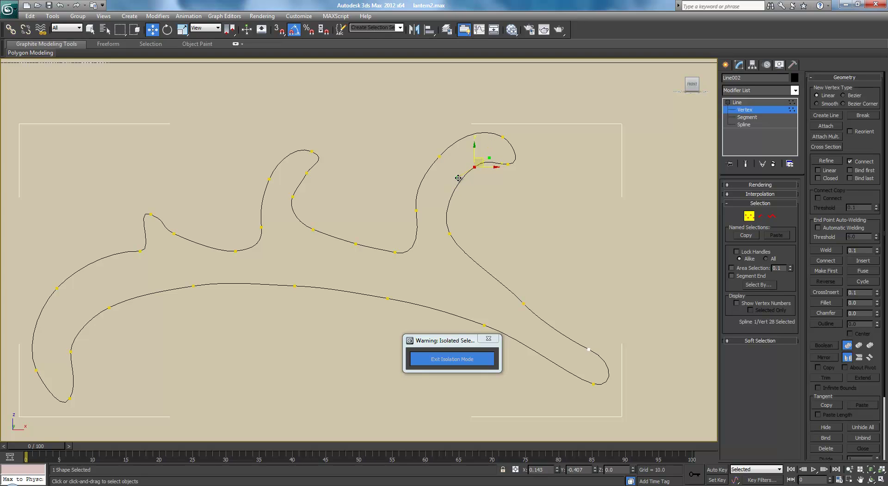
click(450, 234)
drag(459, 223, 464, 224)
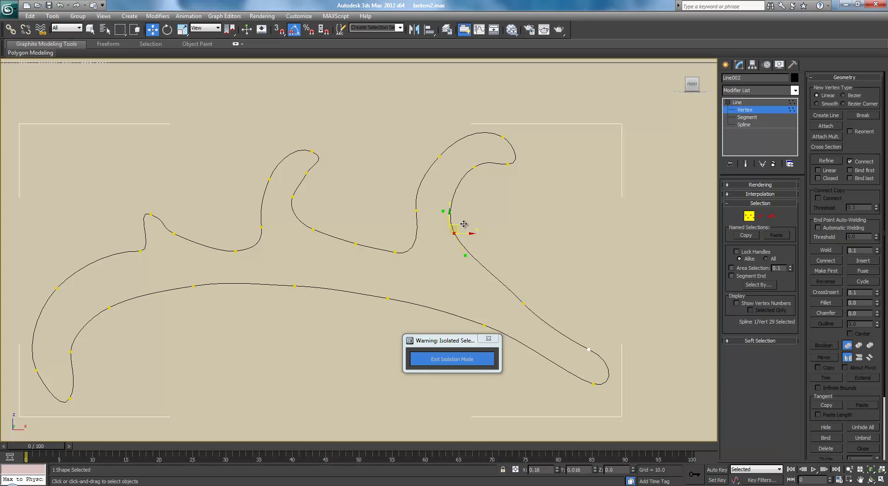
Shorten the ornament's lower right tail by moving its side and end vertices inward and up toward the right curl
scroll(463, 223, down, 5)
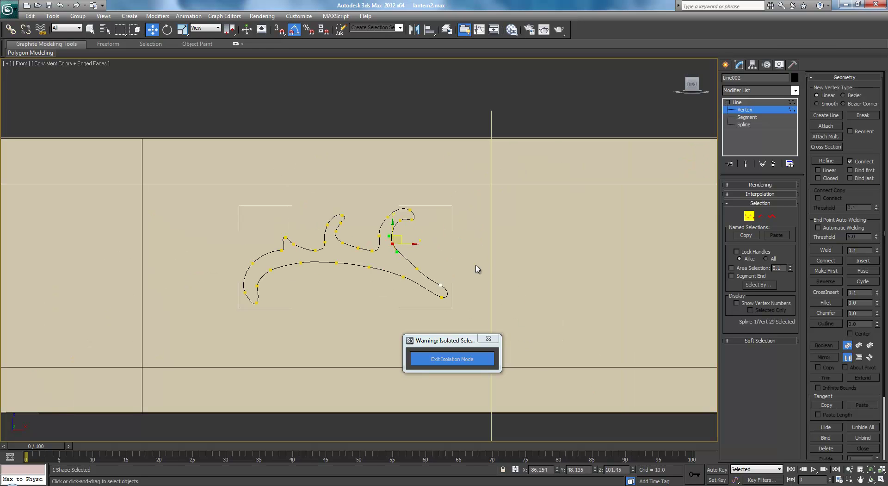
click(418, 269)
scroll(420, 270, up, 3)
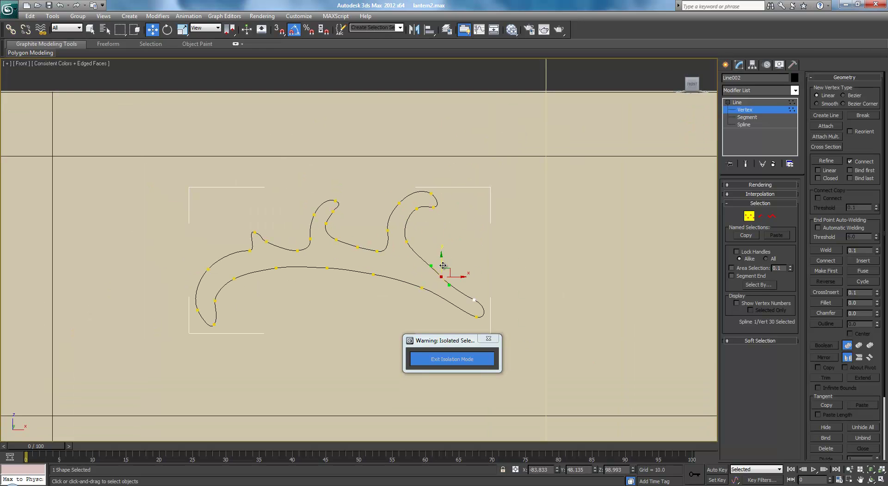
drag(447, 268, 442, 262)
drag(480, 312, 443, 279)
click(440, 289)
click(451, 285)
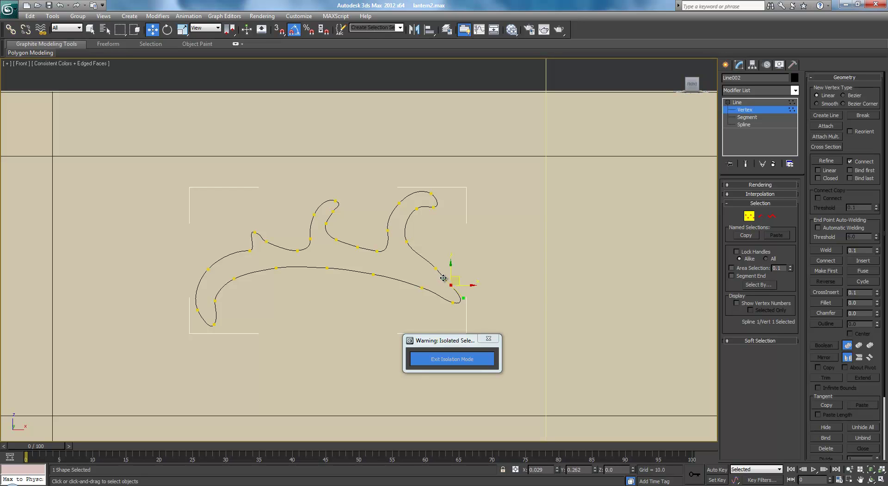
scroll(443, 277, down, 5)
scroll(456, 177, up, 5)
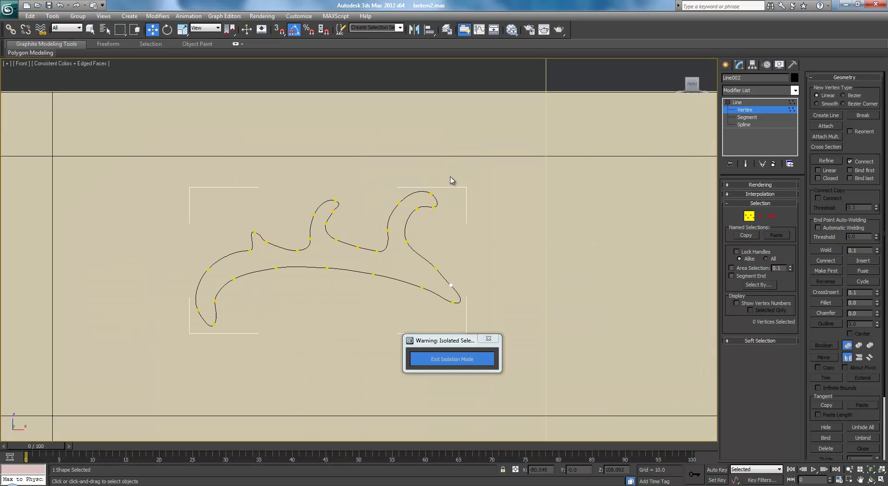
Finish vertex editing on the ornament spline and deselect it to check its shape against the whole rail
click(737, 102)
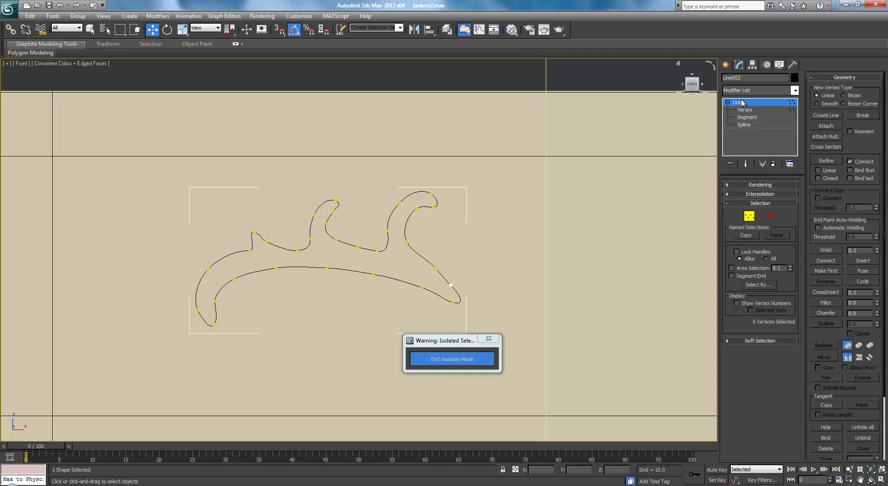
click(498, 78)
scroll(475, 113, down, 5)
scroll(481, 113, up, 3)
middle_drag(476, 171, 560, 110)
scroll(398, 208, down, 4)
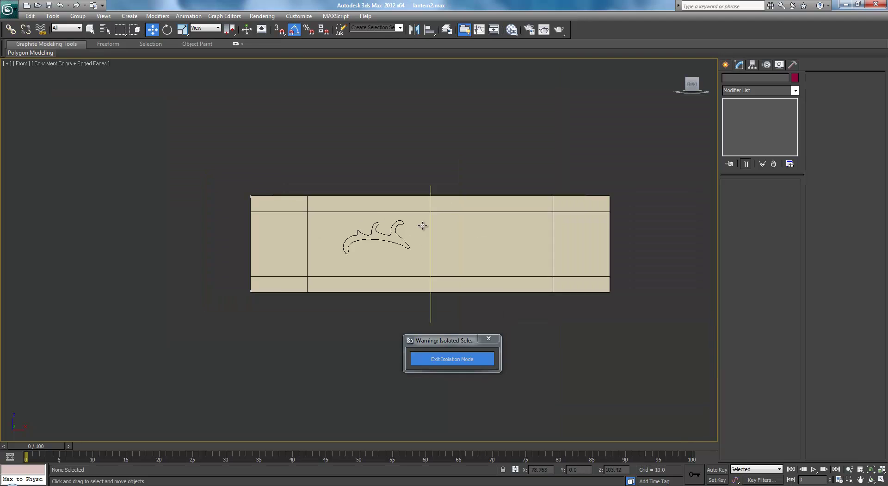
scroll(463, 224, up, 2)
Connect the rail's long horizontal edges at the Editable Poly level with 1 segment, adding a vertical edge loop at its center
click(521, 222)
scroll(578, 277, up, 3)
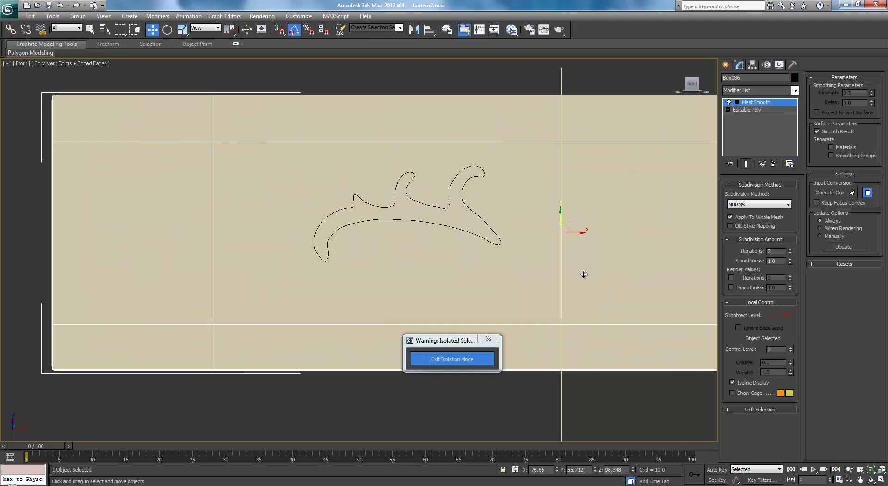
scroll(531, 278, down, 3)
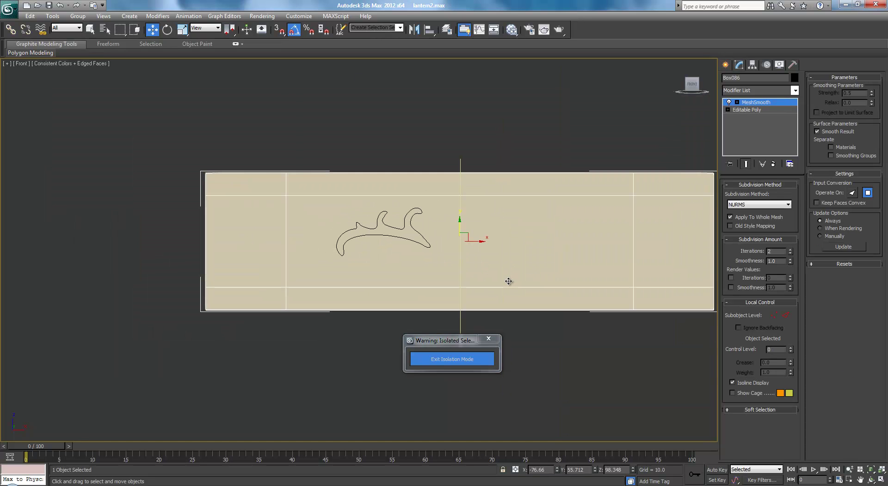
scroll(504, 282, up, 3)
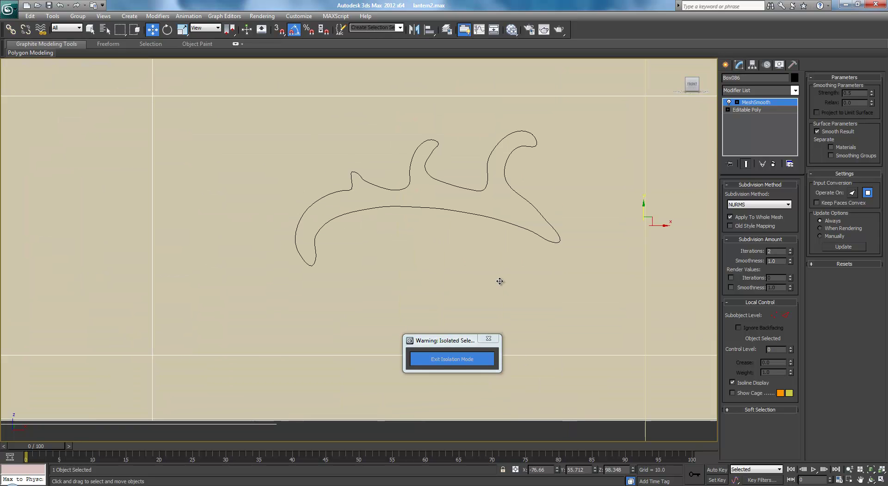
scroll(525, 315, down, 1)
click(743, 113)
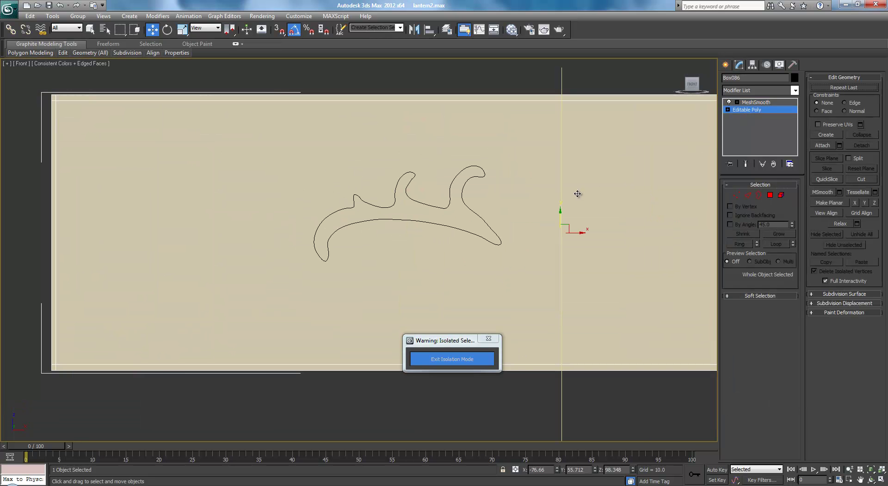
scroll(585, 199, down, 2)
click(750, 194)
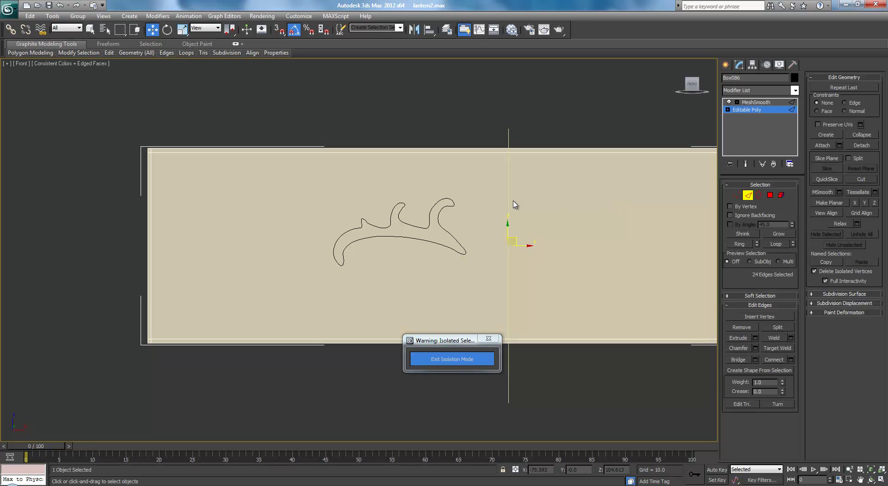
middle_drag(556, 199, 480, 198)
scroll(479, 198, down, 2)
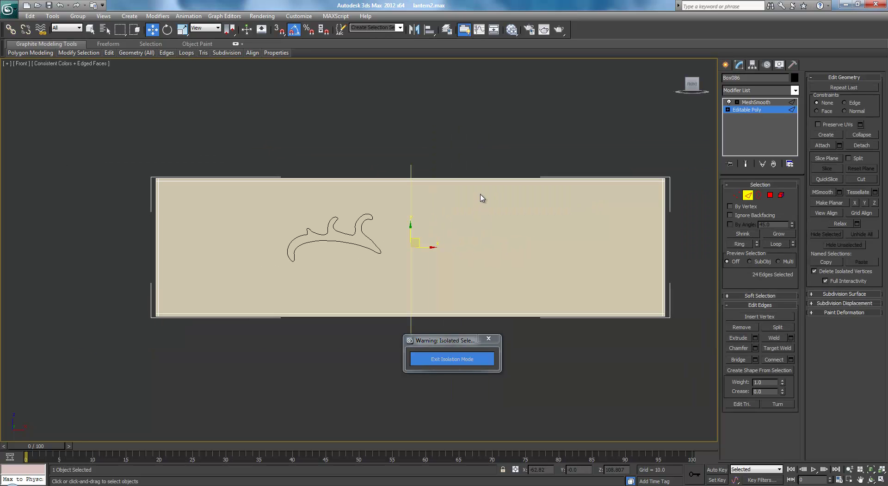
scroll(481, 196, up, 1)
scroll(485, 195, down, 1)
drag(488, 135, 516, 363)
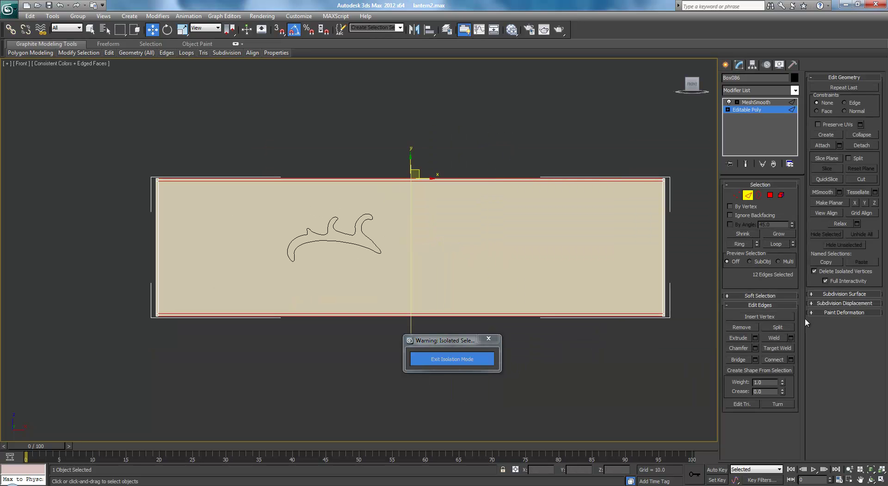
click(791, 360)
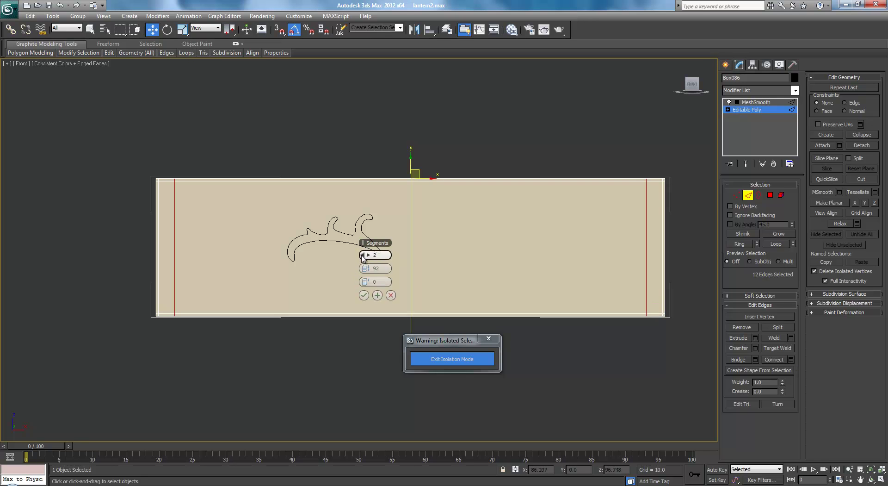
click(364, 255)
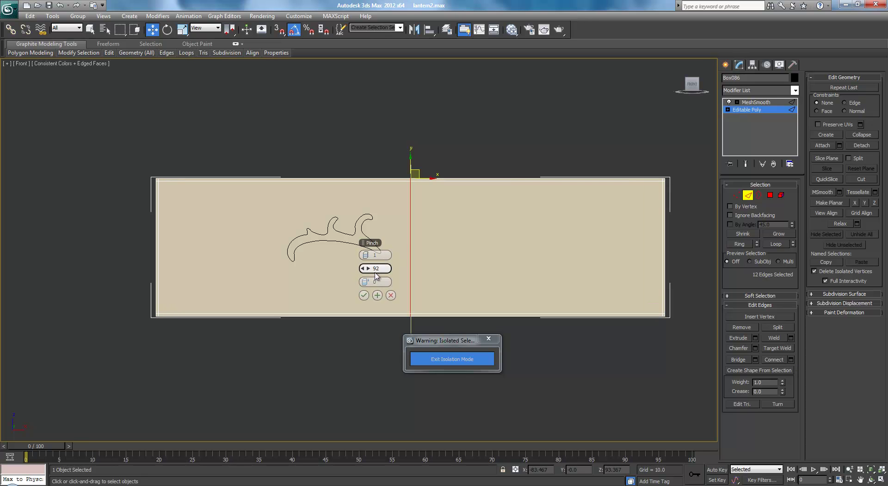
click(363, 295)
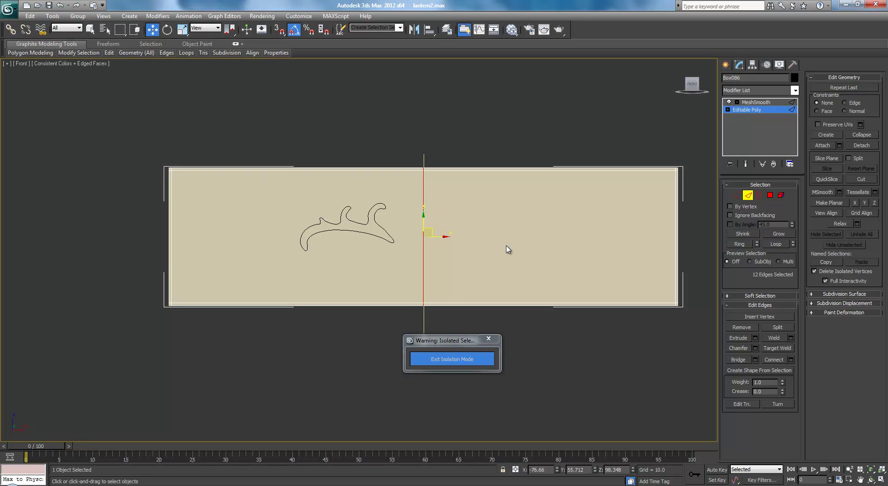
Leave the rail's edge editing and scale the ornament spline up uniformly to about 157%, placing it on the rail's left half
scroll(463, 246, up, 2)
scroll(412, 235, down, 2)
middle_drag(415, 236, 449, 234)
scroll(418, 214, up, 2)
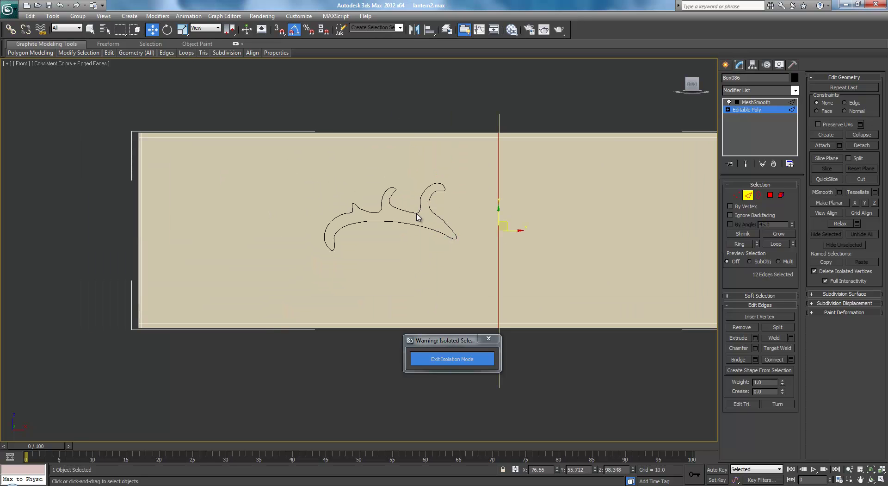
click(753, 109)
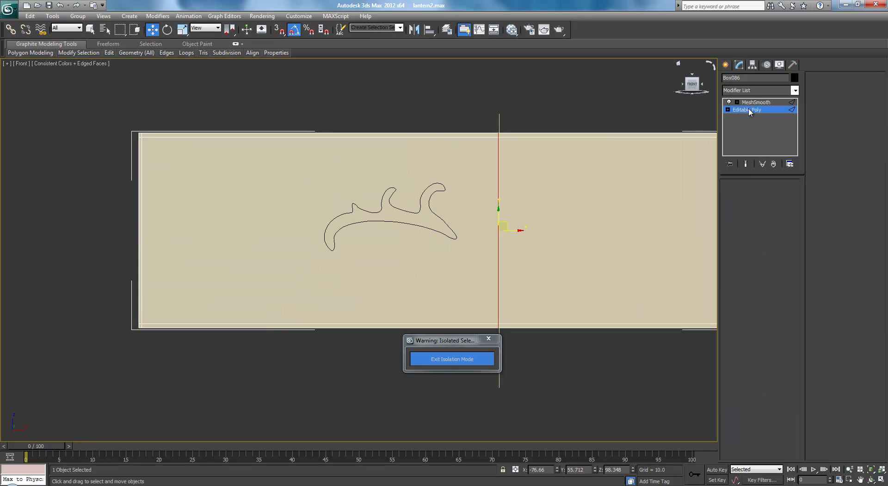
click(398, 209)
key(r)
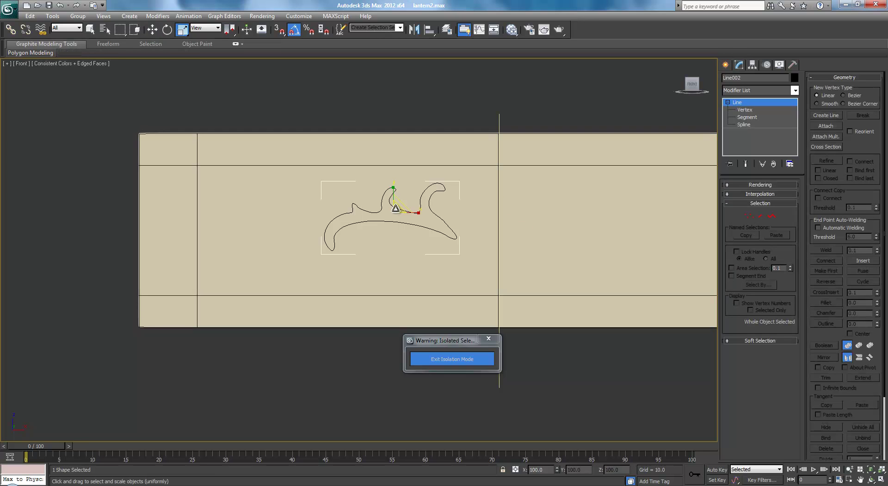
drag(395, 212, 369, 209)
key(w)
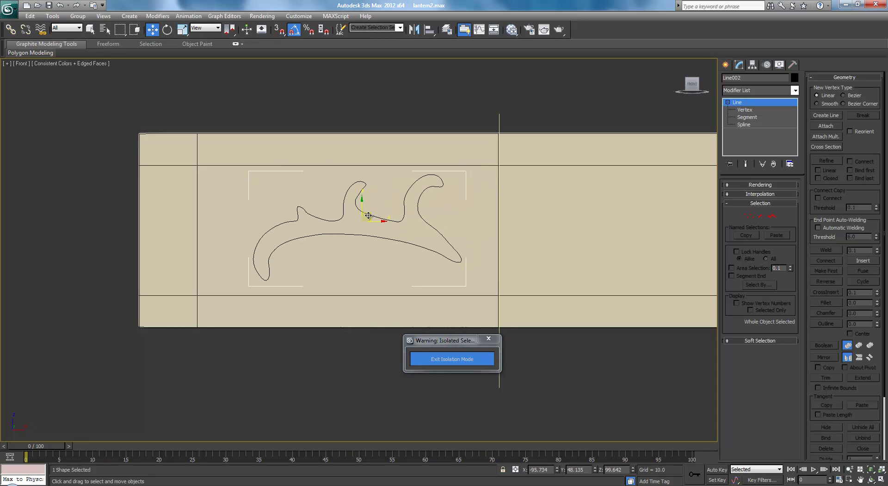
Scale the enlarged ornament spline down slightly to leave more margin within the rail's left half
scroll(371, 216, down, 4)
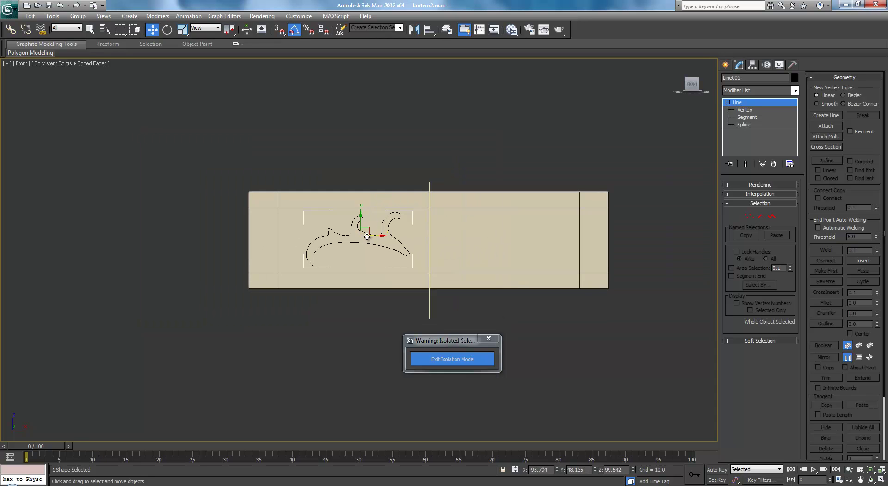
scroll(372, 226, up, 2)
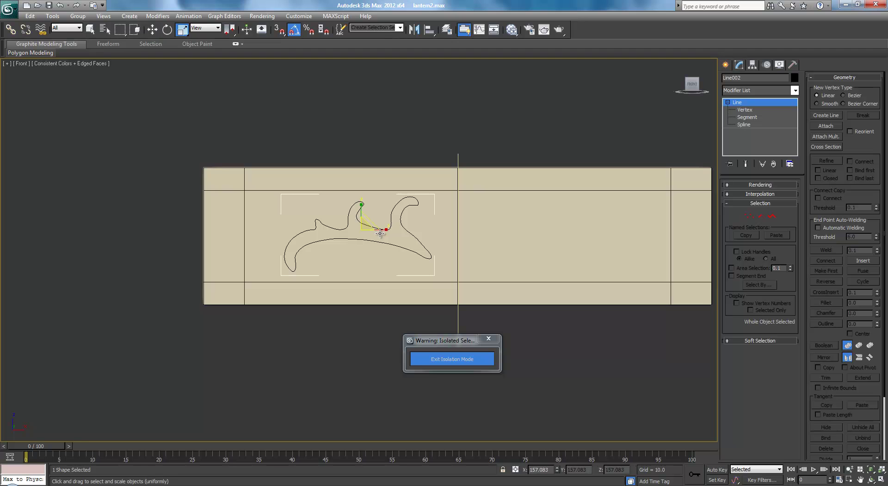
key(r)
drag(379, 230, 377, 221)
key(w)
Connect the long horizontal edges of the rail's left half at the Editable Poly level with 8 segments and 0 pinch
click(410, 168)
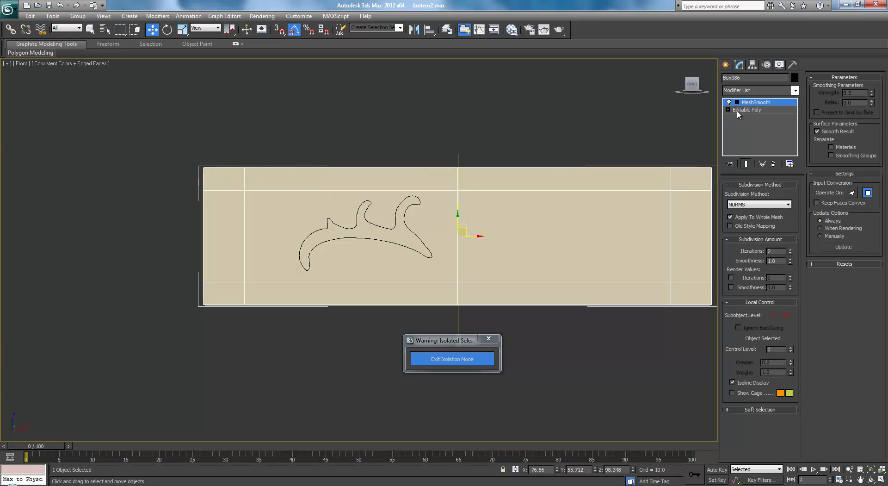
click(739, 110)
click(748, 195)
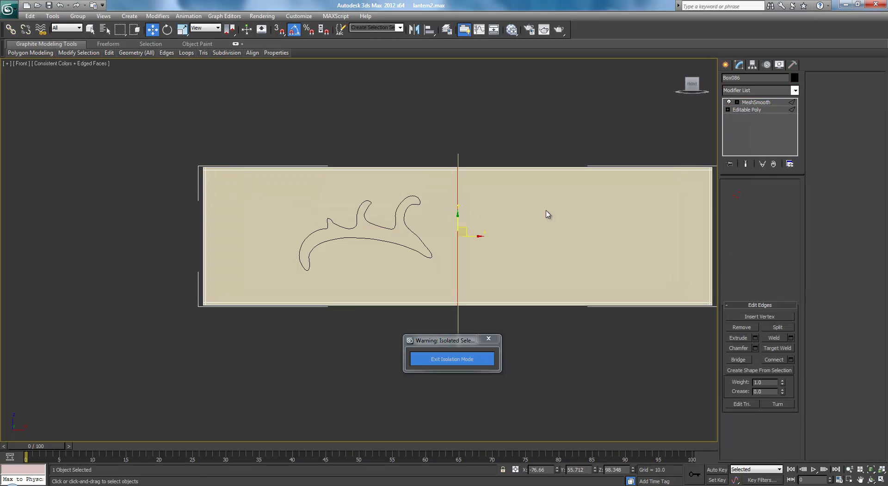
scroll(460, 193, up, 2)
drag(396, 88, 376, 390)
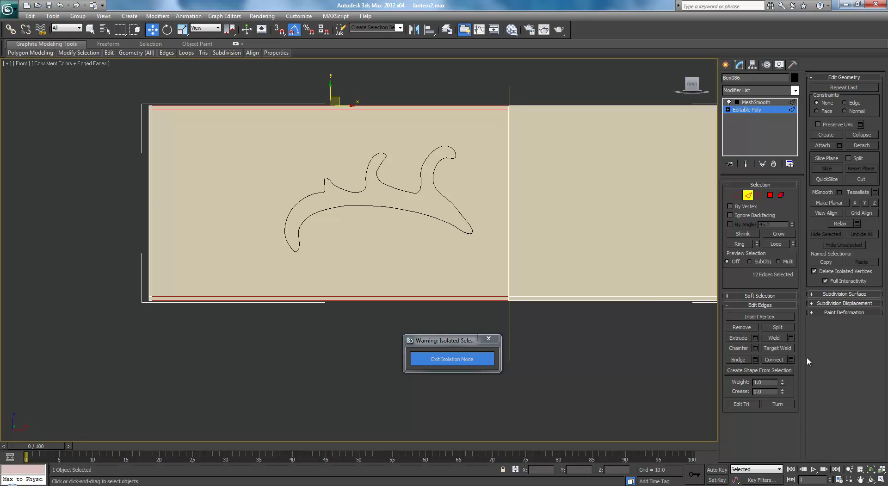
click(791, 359)
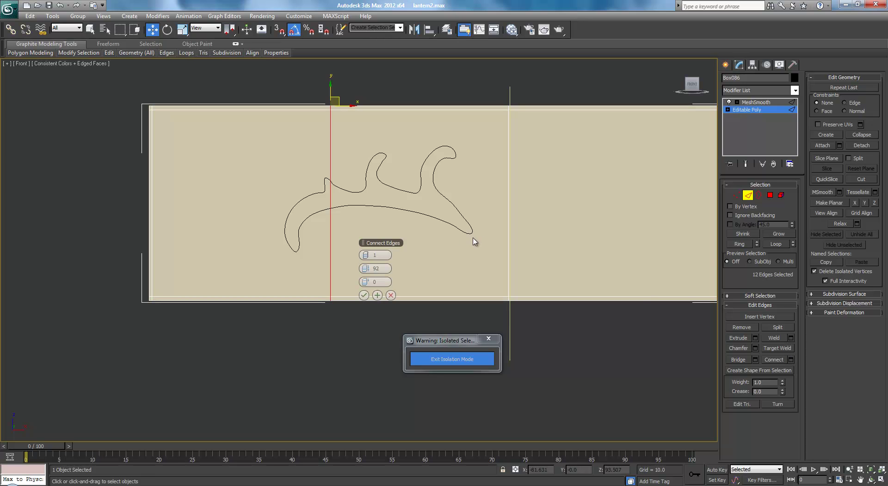
right_click(370, 270)
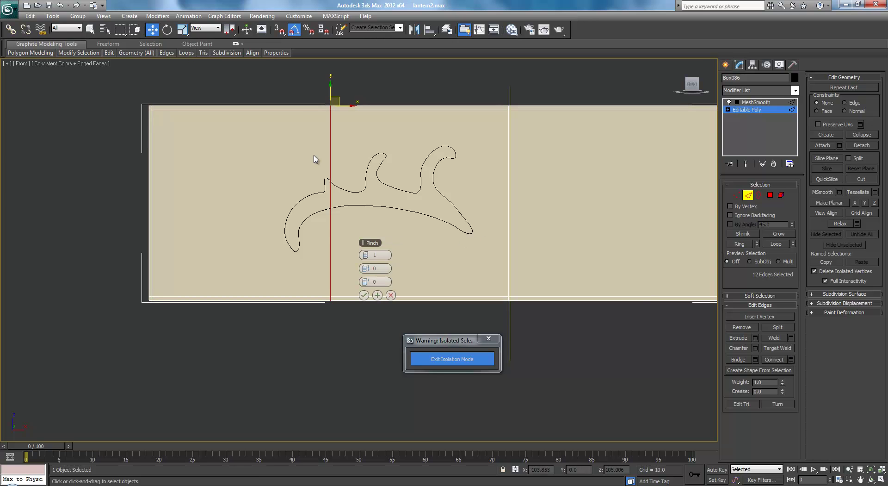
click(368, 255)
click(369, 255)
click(368, 255)
click(369, 256)
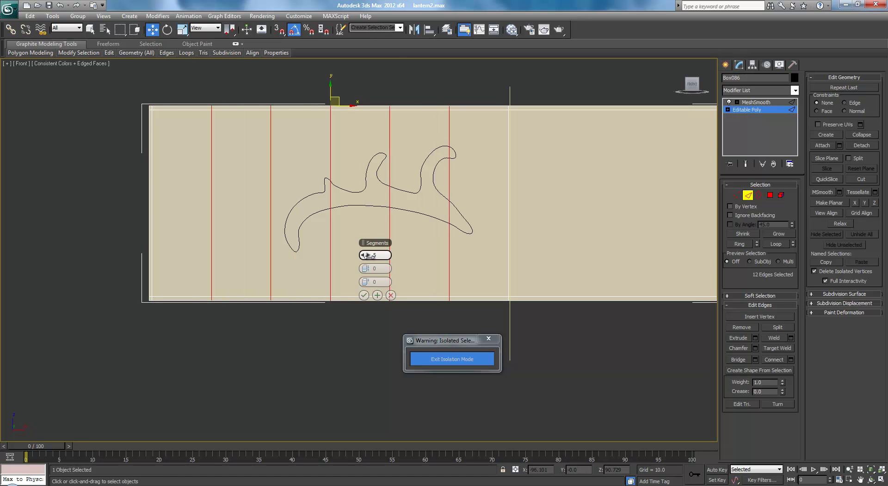
click(369, 255)
click(369, 255)
click(369, 255)
click(364, 295)
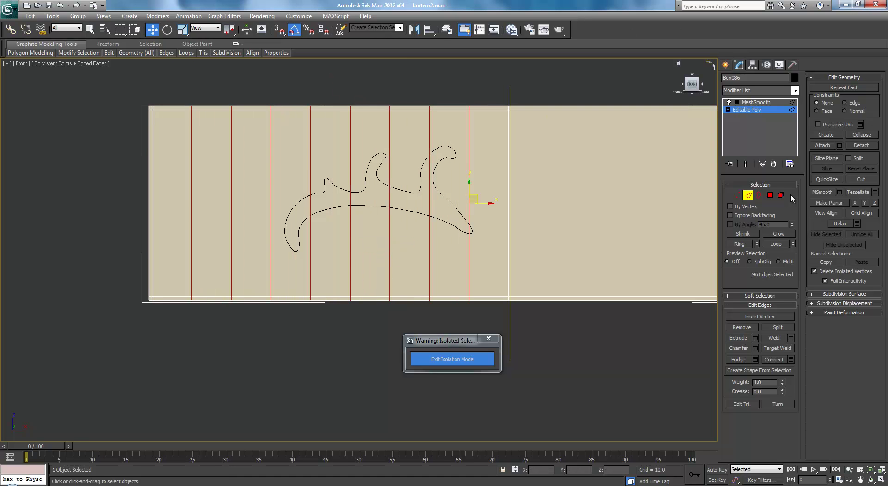
Move the four vertex columns nearest the rail's center along X to the ornament's right tip, the right hook's end and base, and the middle hook's end
click(735, 195)
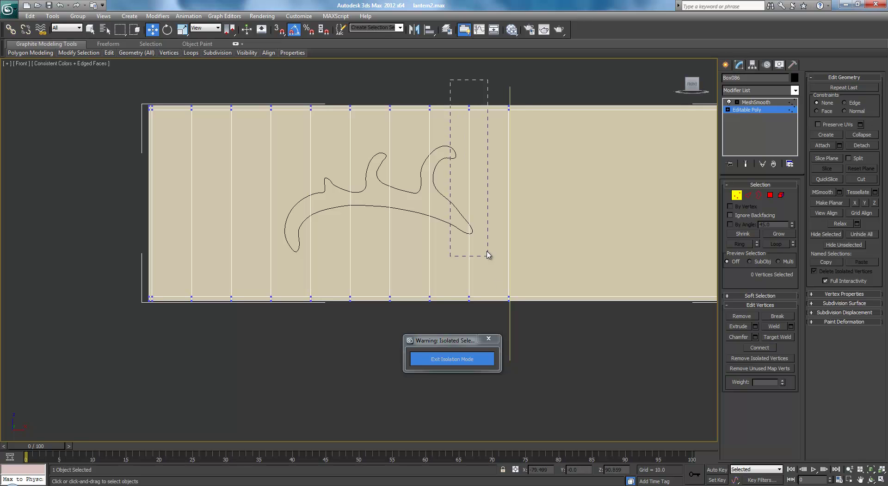
drag(488, 254, 493, 318)
drag(487, 204, 490, 203)
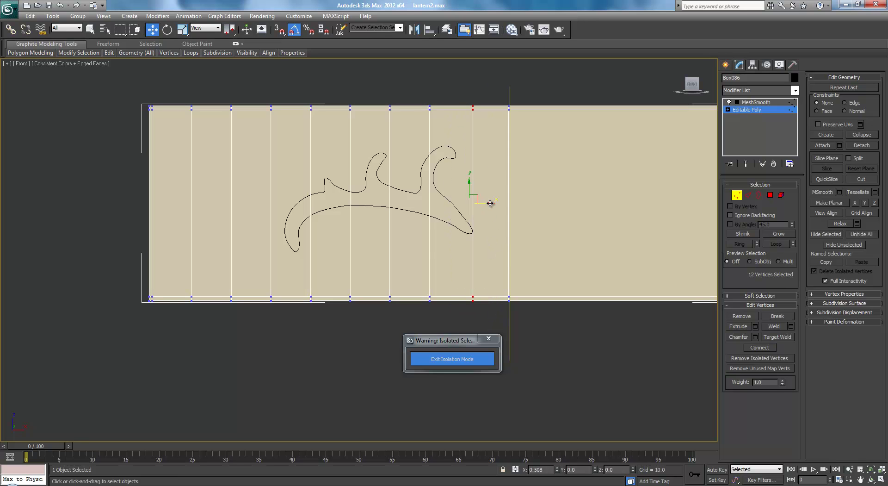
drag(414, 76, 446, 332)
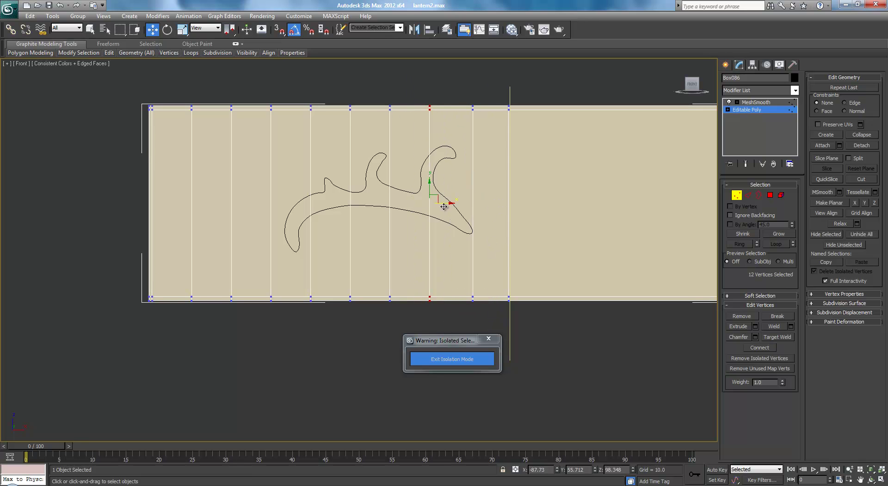
drag(443, 206, 470, 204)
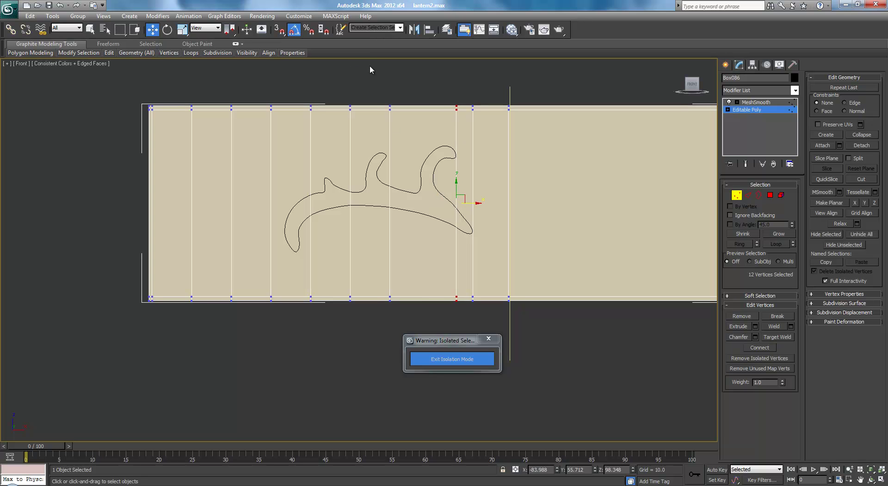
drag(406, 203, 438, 204)
drag(330, 82, 370, 313)
drag(366, 202, 402, 202)
Move the remaining four inner vertex columns along X to the middle hook's base, just beside the small spike, the spike itself, and the ornament's leftmost curve
drag(305, 91, 324, 308)
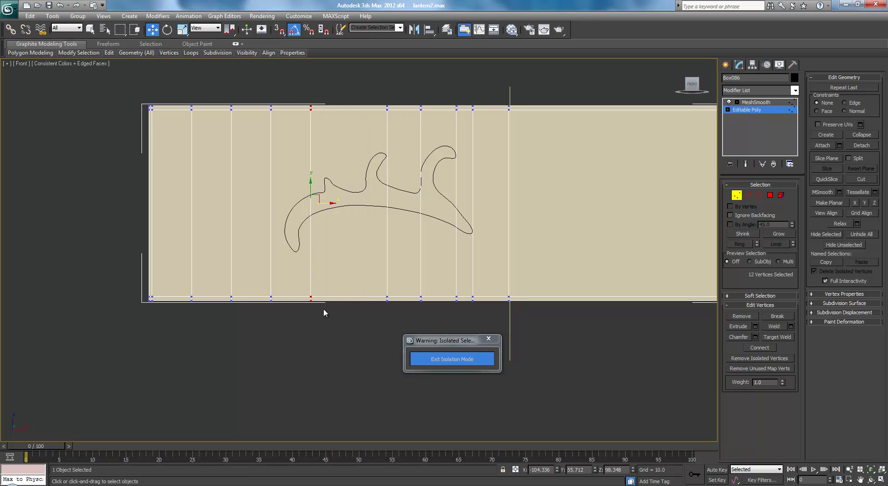
drag(331, 204, 387, 204)
drag(258, 79, 319, 294)
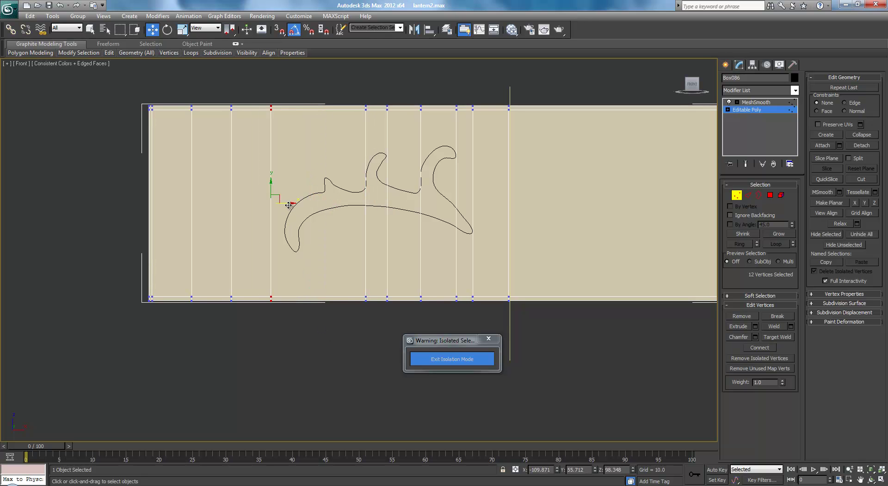
drag(288, 204, 356, 205)
drag(230, 102, 282, 368)
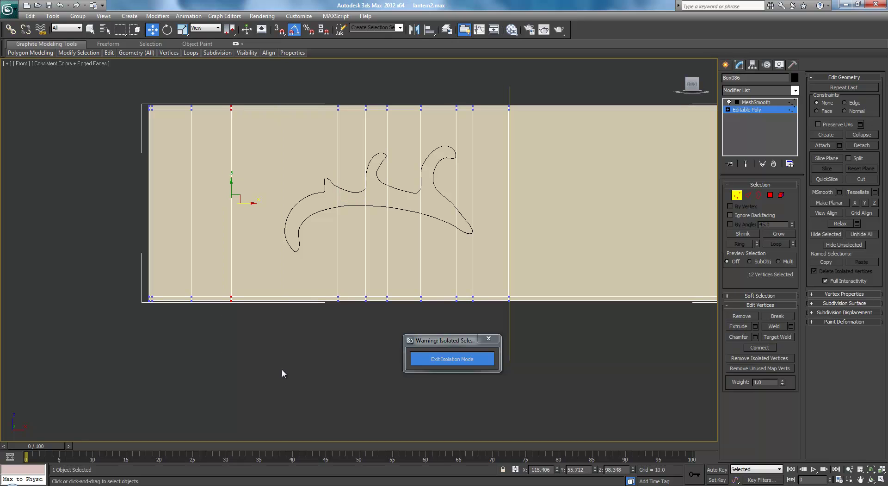
drag(254, 201, 343, 204)
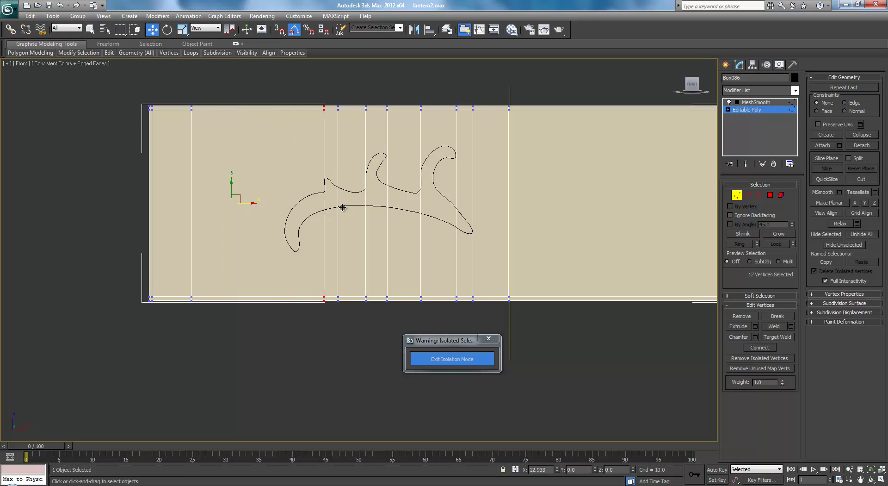
drag(182, 95, 264, 269)
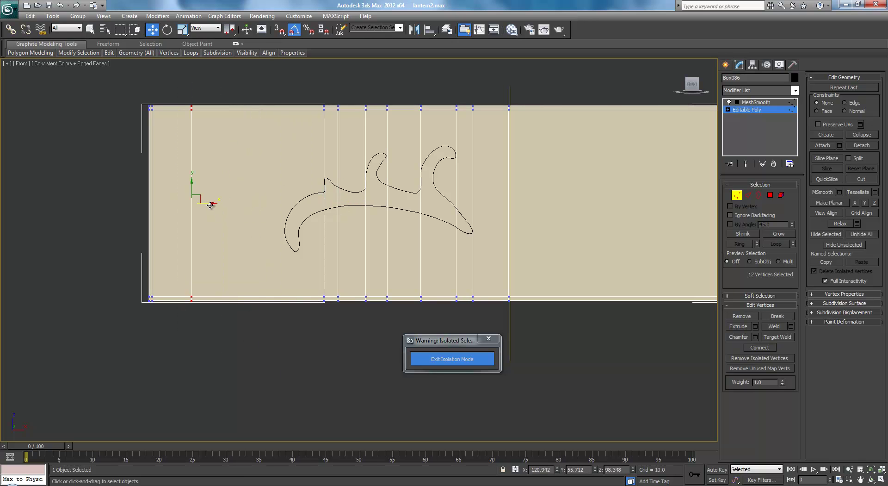
drag(210, 205, 304, 215)
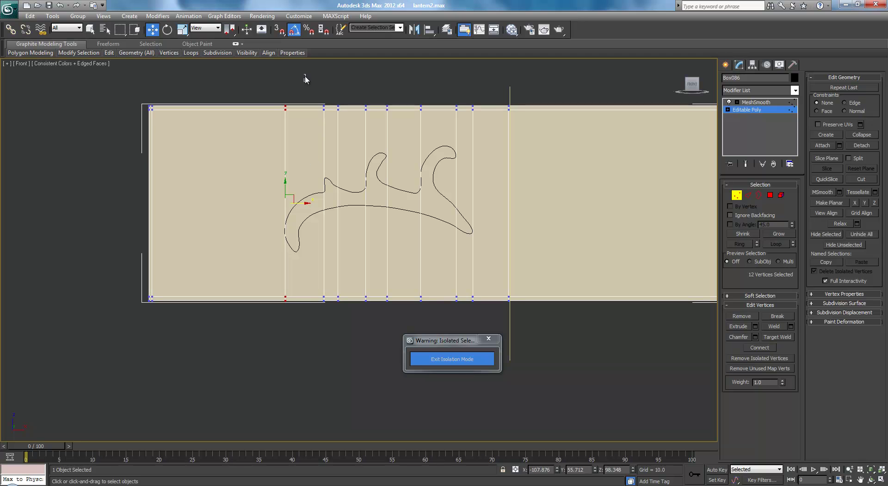
Connect the edges between the ornament's leftmost curve and small spike with 1 segment, and shift the new loop to the tail's inner edge
drag(312, 338, 311, 338)
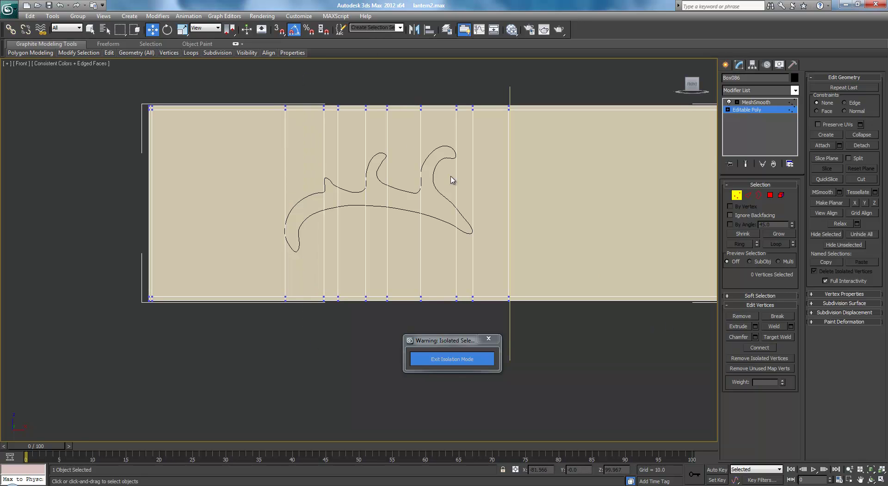
click(742, 192)
drag(297, 90, 321, 338)
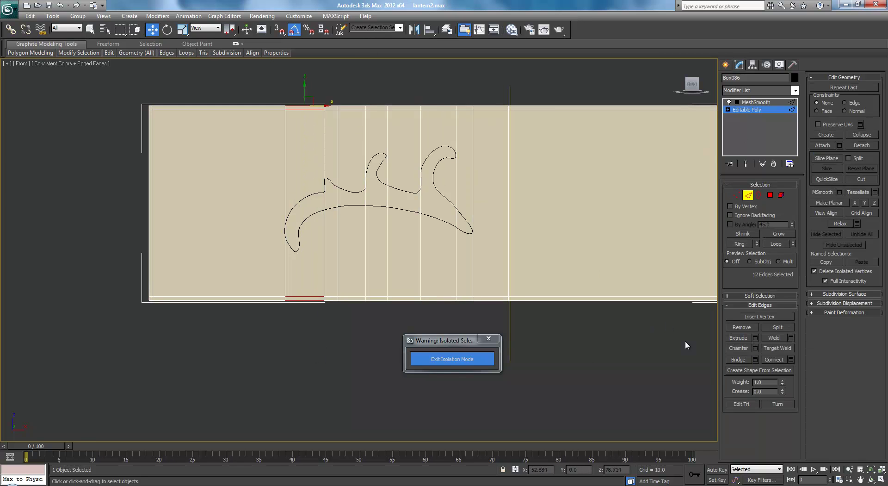
click(790, 359)
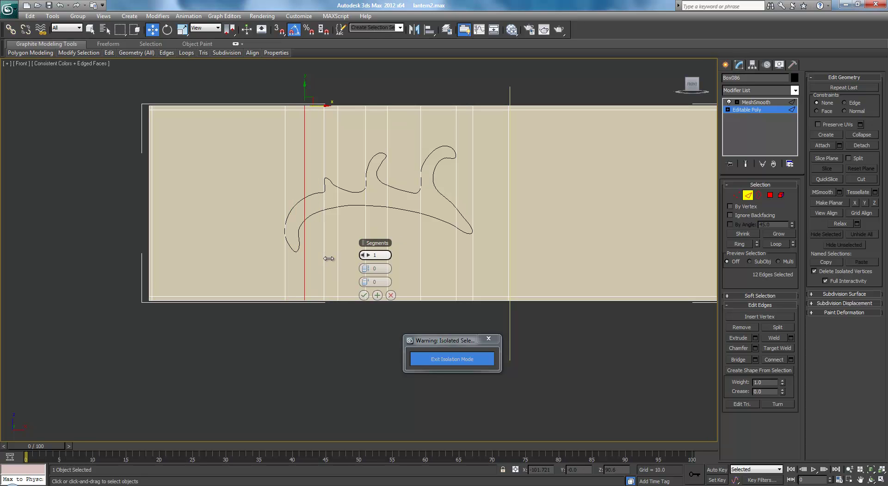
click(364, 295)
drag(316, 205, 313, 204)
Delete all polygons of the rail's right half, keeping only the half with the ornament
scroll(467, 249, down, 2)
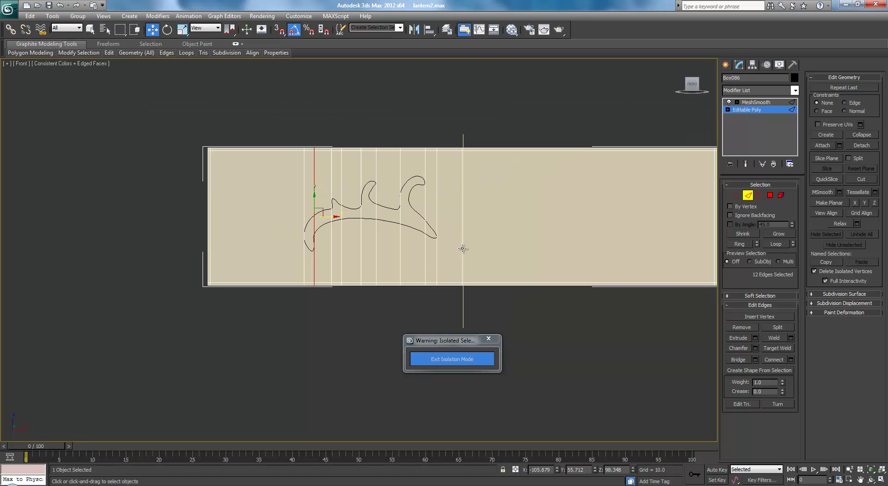
middle_drag(493, 196, 450, 186)
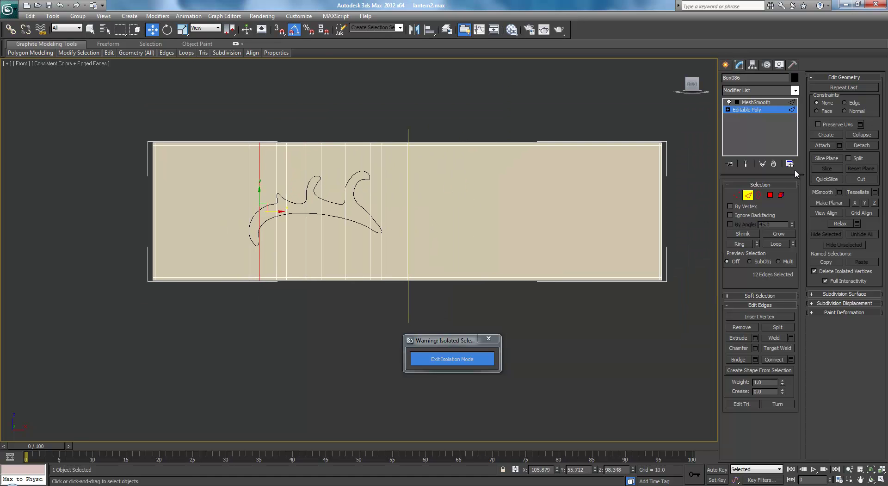
click(770, 195)
drag(616, 131, 670, 330)
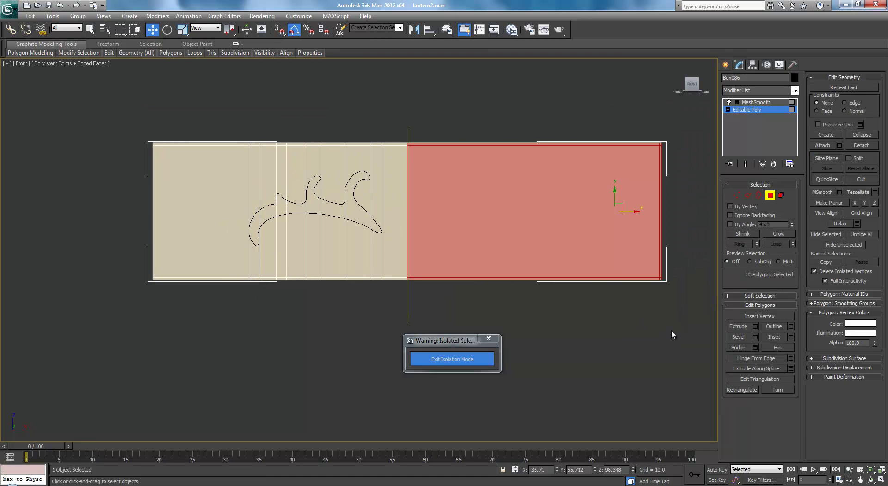
key(Delete)
Connect the vertical edges across the remaining half of the rail with 9 segments to add horizontal loops
scroll(426, 216, up, 3)
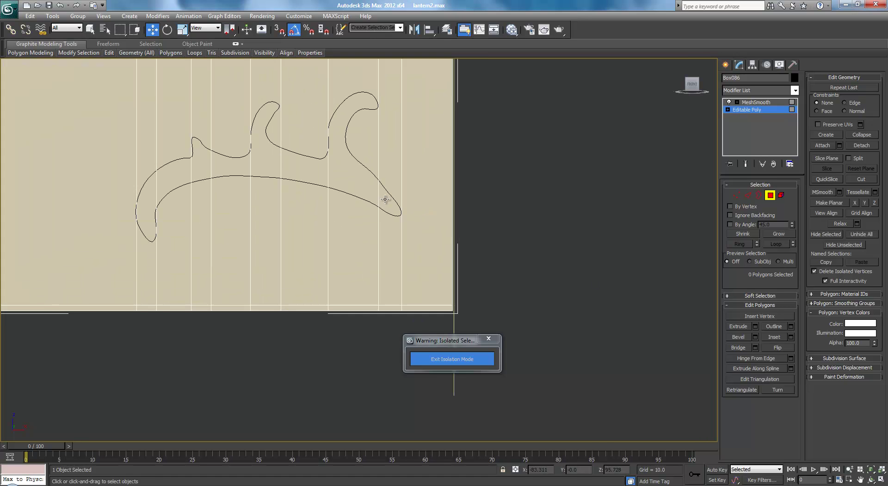
middle_drag(386, 200, 526, 262)
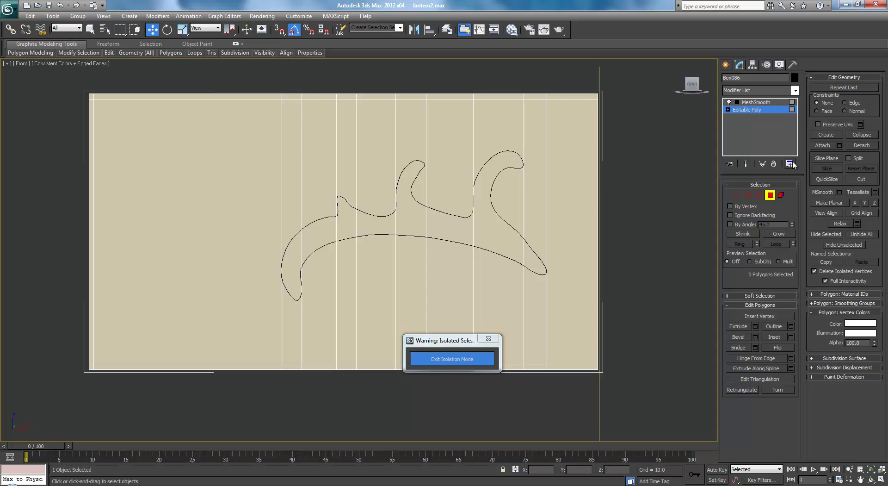
click(750, 196)
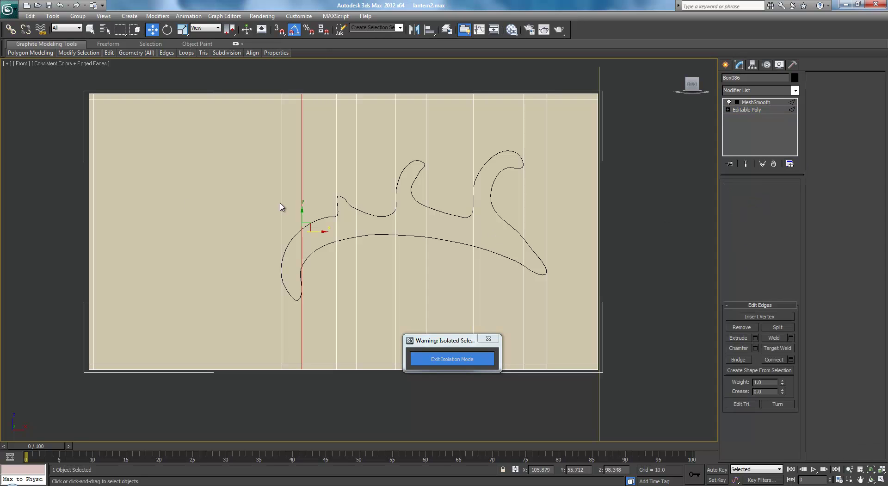
drag(637, 314, 638, 316)
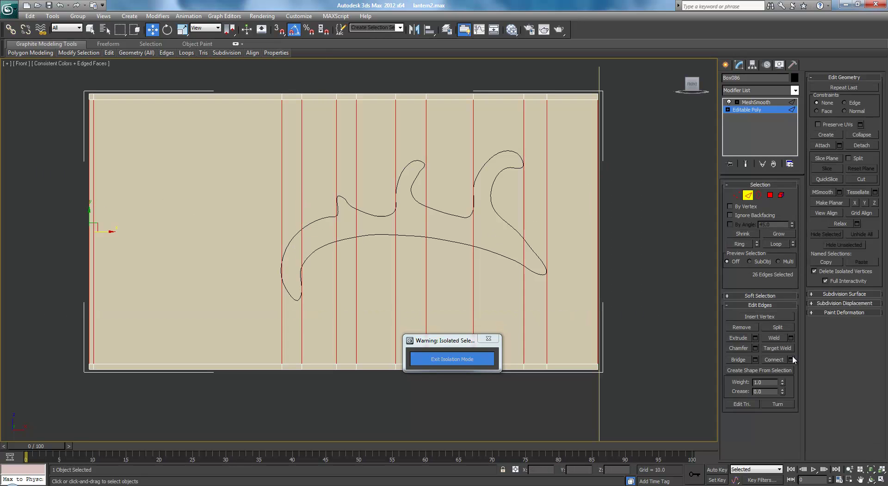
click(791, 359)
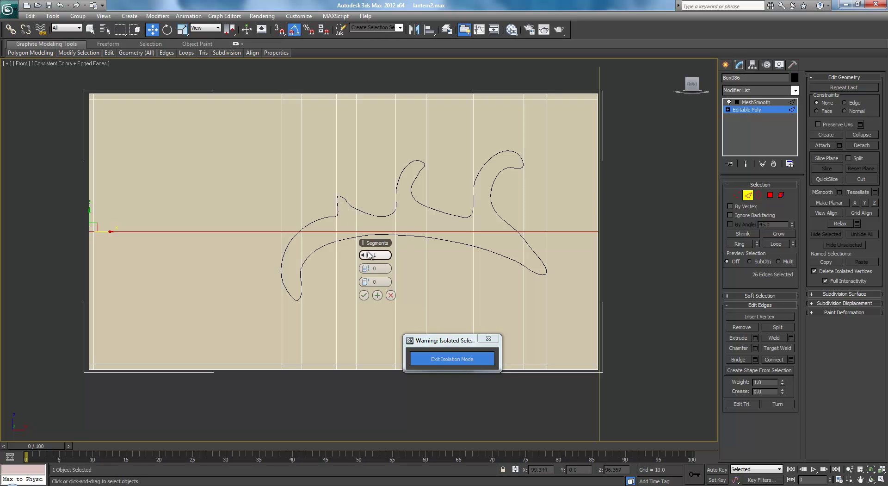
drag(382, 258, 355, 253)
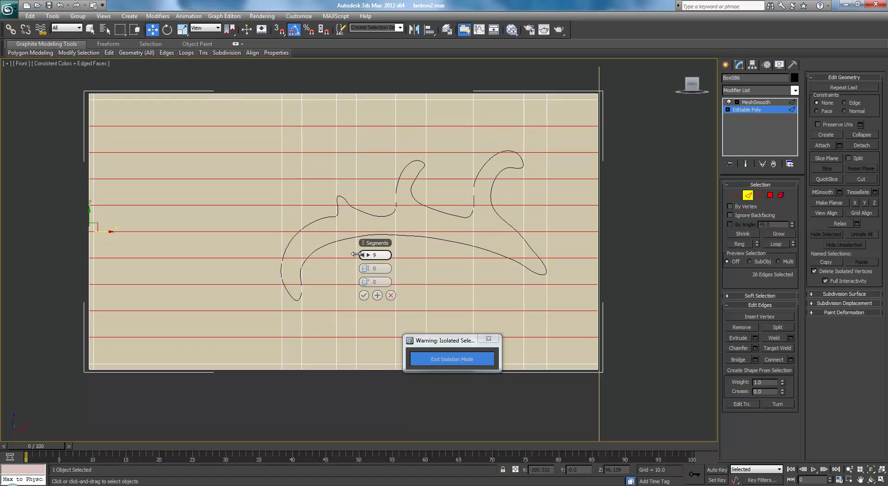
click(363, 294)
Scale the nine new vertex rows closer together vertically and move them up so the highest row meets the top of the ornament's right hook
key(1)
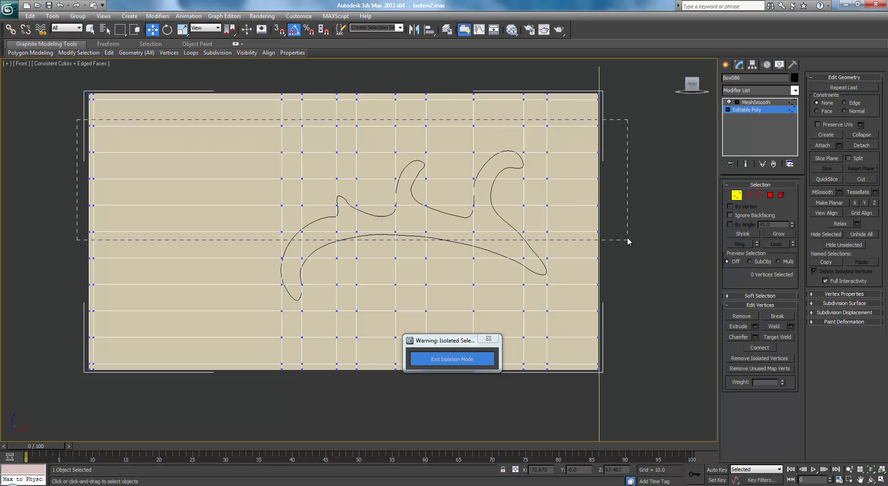
drag(626, 345, 624, 352)
key(r)
mouse_move(346, 206)
mouse_down()
mouse_move(346, 246)
mouse_move(347, 209)
mouse_move(357, 220)
mouse_up()
key(w)
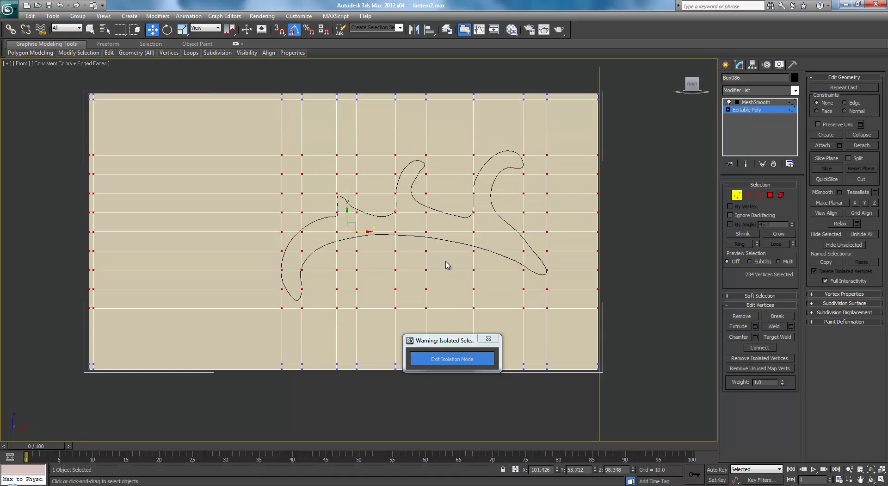
drag(346, 210, 344, 205)
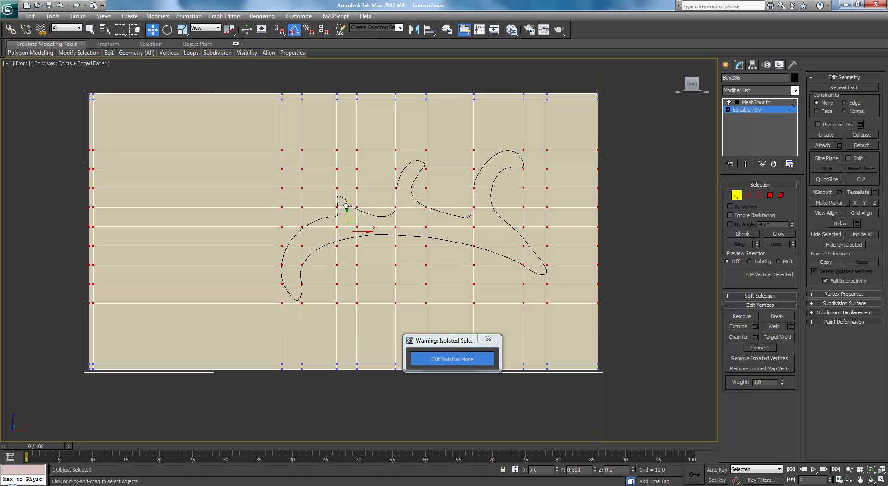
Leaving out one more upper row each time, shift the rest vertically to align rows two to five with the middle hook's top, right hook's end, spike's top and spike's base
alt+drag(70, 161, 666, 122)
mouse_move(348, 221)
mouse_down()
mouse_move(348, 231)
mouse_move(354, 214)
mouse_up()
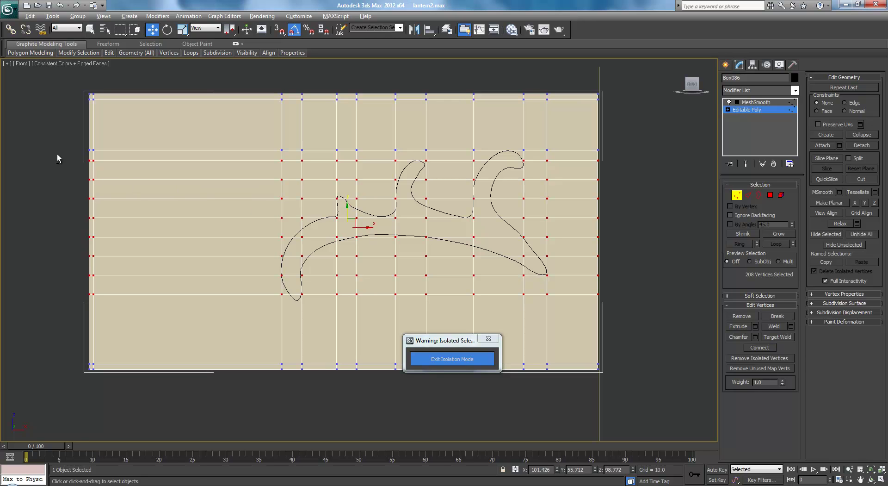
alt+drag(652, 238, 679, 173)
mouse_move(349, 225)
mouse_down()
mouse_move(348, 209)
mouse_move(352, 217)
mouse_up()
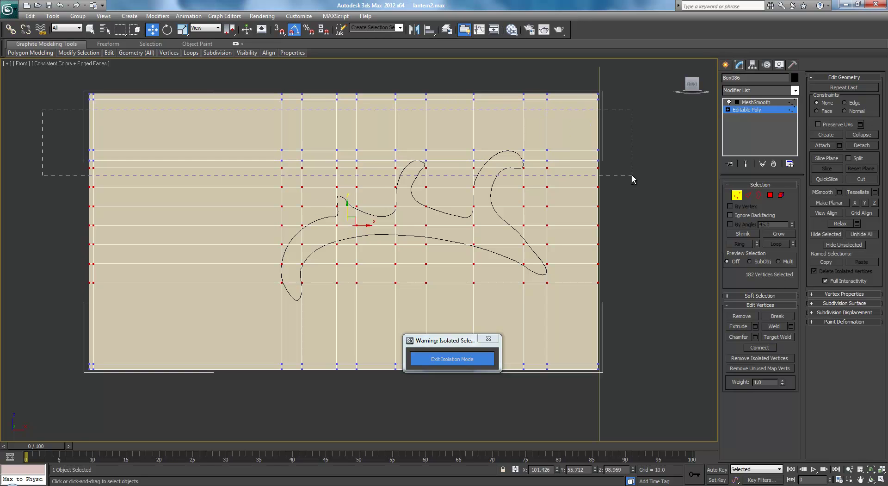
alt+drag(632, 176, 632, 177)
drag(347, 213, 352, 222)
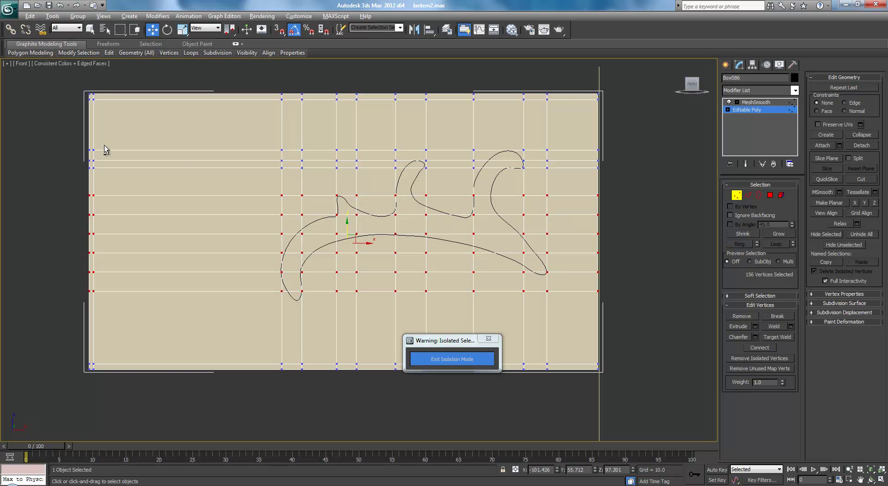
alt+drag(487, 195, 673, 203)
drag(348, 235, 351, 238)
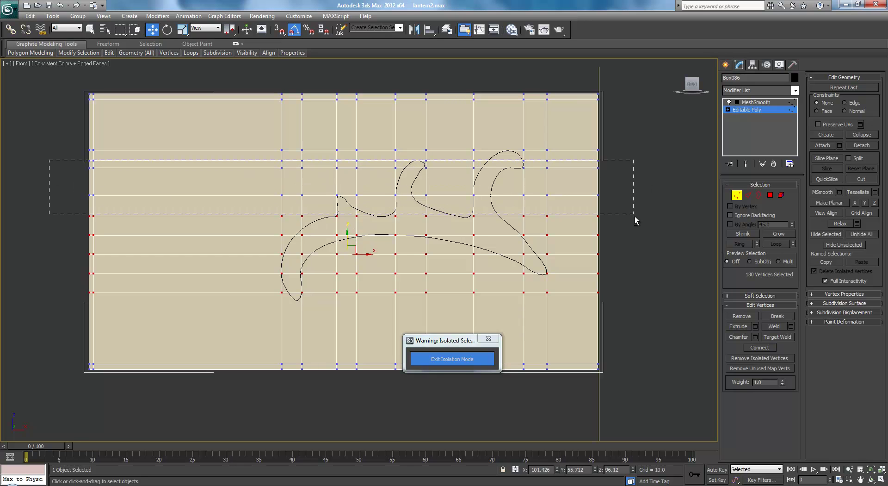
Align the sixth vertex row with the crest of the ornament's lower curve and lower the three rows beneath it to the right tail's tip
alt+drag(635, 221, 636, 226)
drag(348, 246, 348, 247)
alt+drag(147, 176, 566, 236)
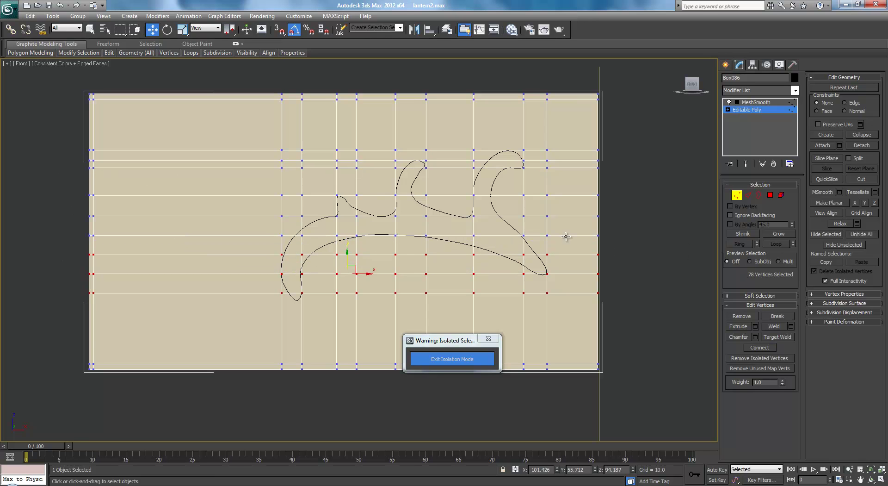
drag(348, 257, 353, 278)
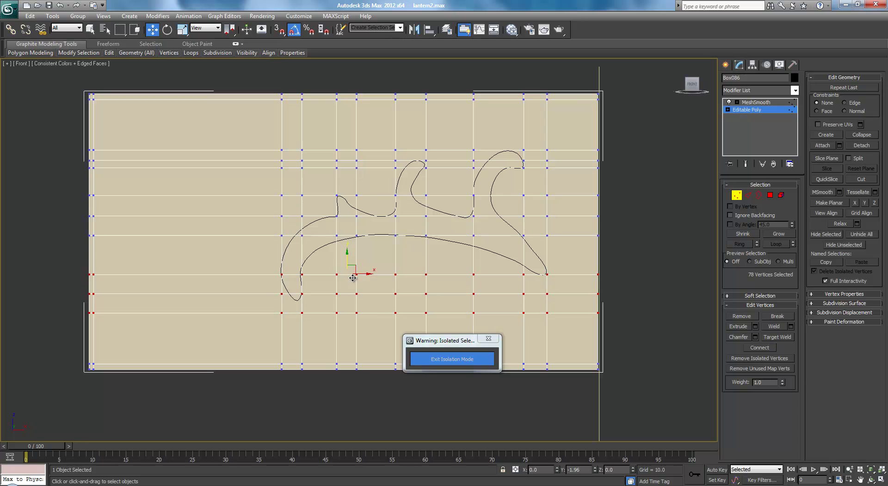
Adjust the lowest three vertex rows vertically so the last one meets the lowest point of the ornament's left tail
alt+drag(19, 207, 646, 284)
drag(348, 283, 347, 290)
alt+drag(44, 249, 628, 316)
drag(354, 311, 364, 311)
drag(40, 267, 640, 345)
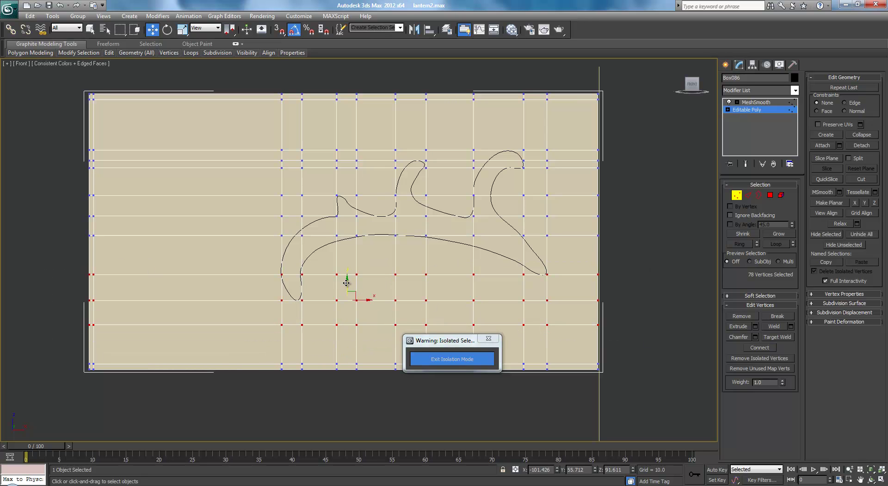
drag(346, 283, 352, 258)
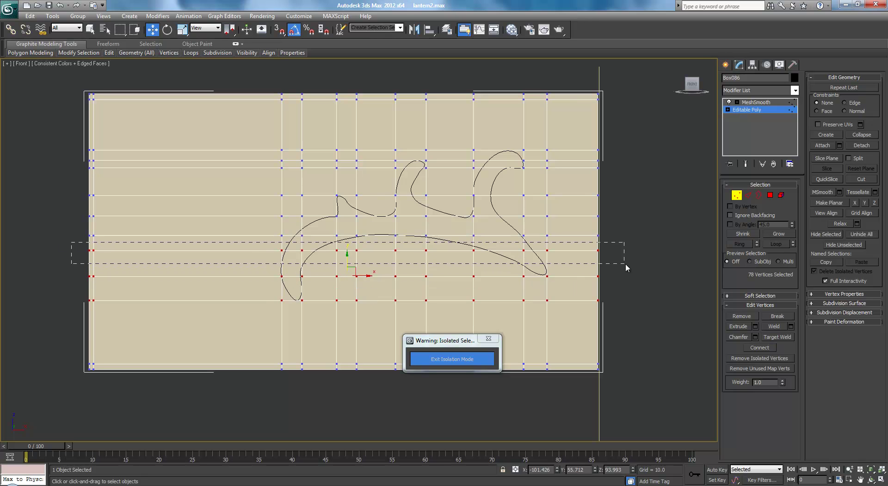
Align the eighth vertex row with the right tail's tip and center the seventh row between its neighbors
drag(627, 268, 626, 268)
drag(347, 238, 347, 244)
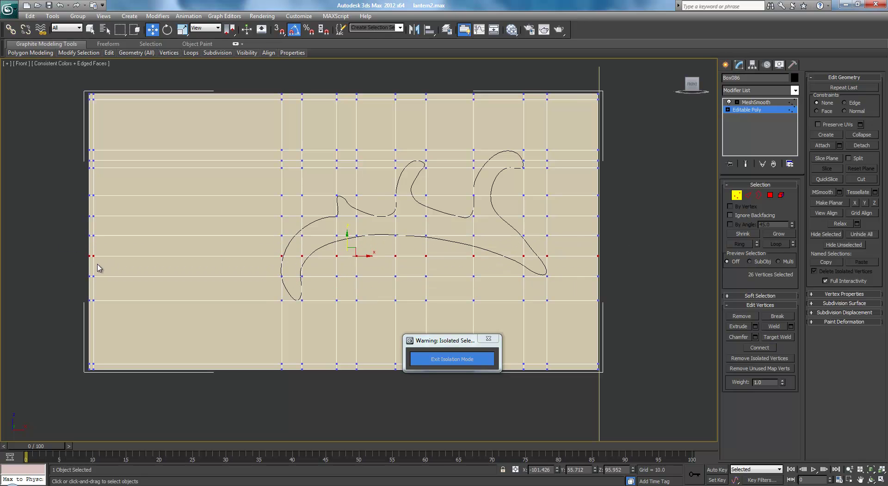
drag(67, 263, 390, 312)
drag(634, 285, 635, 285)
drag(348, 261, 351, 264)
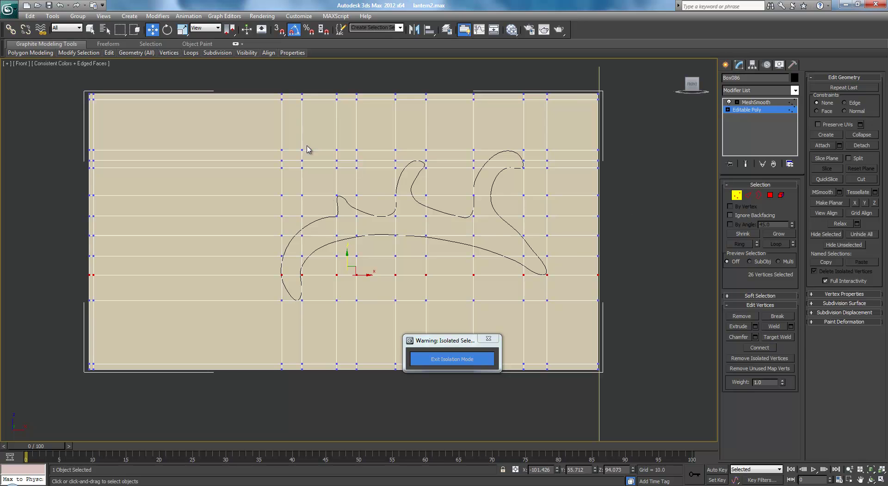
Examine how the grid's rows and columns line up with the ornament spline
key(z)
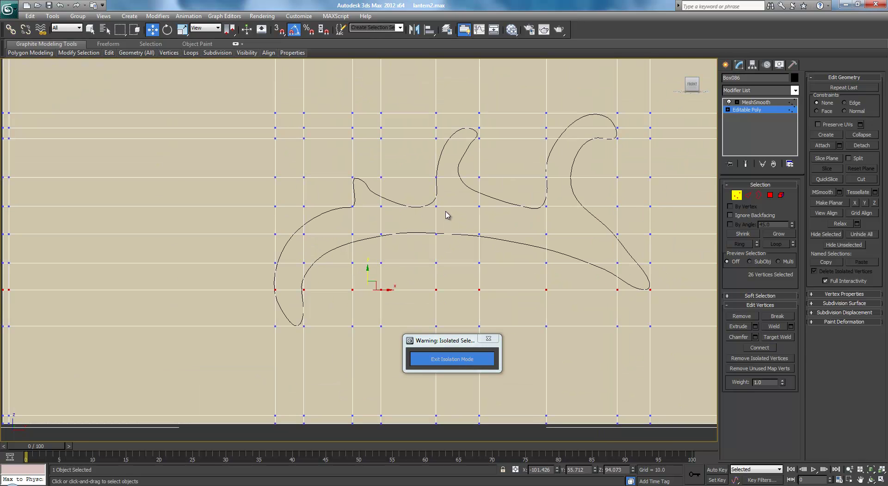
scroll(456, 217, down, 2)
middle_drag(507, 223, 499, 216)
scroll(499, 213, up, 2)
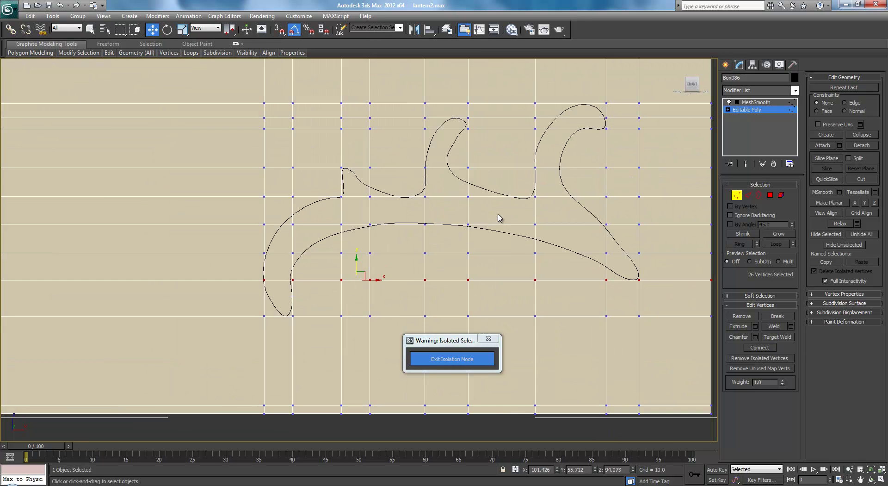
scroll(498, 211, down, 2)
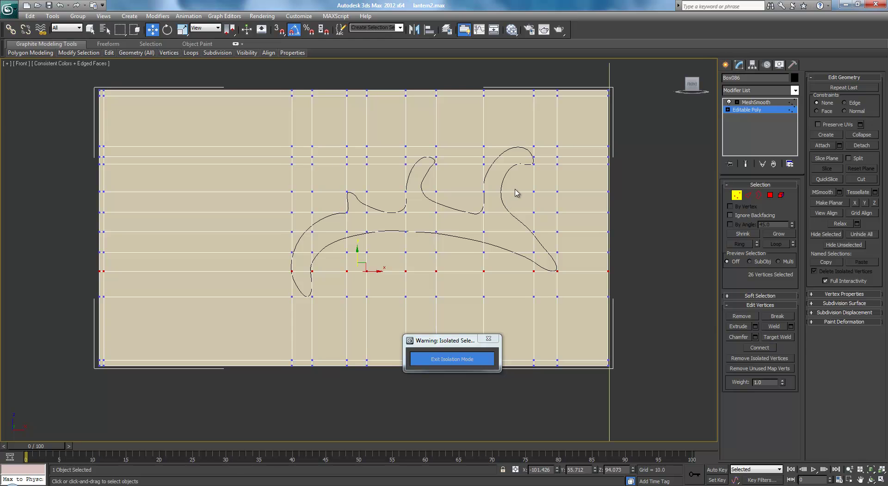
middle_drag(517, 192, 508, 198)
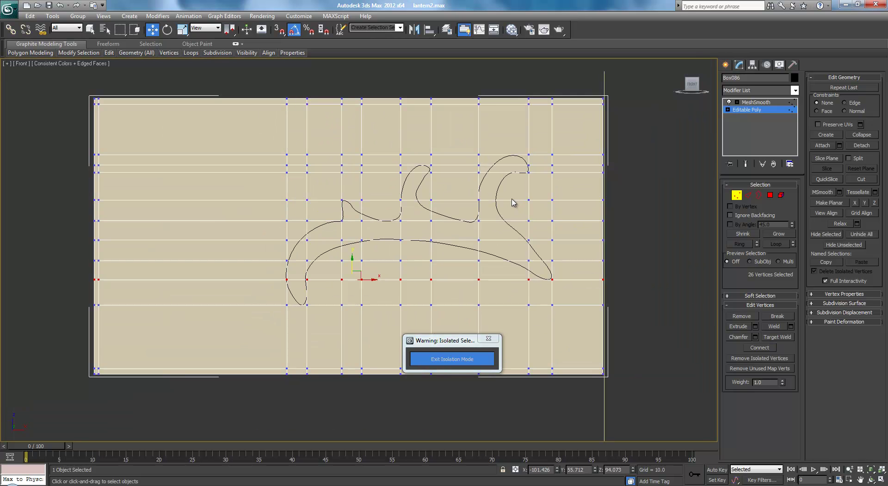
scroll(501, 188, up, 3)
middle_drag(501, 161, 494, 202)
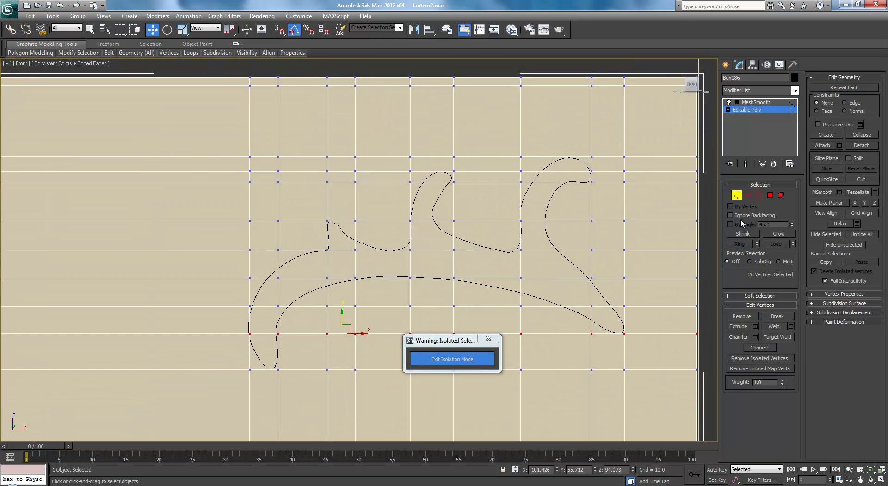
Try to fit the grid vertices around the middle hook to its outline
drag(399, 169, 459, 168)
mouse_move(445, 208)
mouse_down()
mouse_move(459, 226)
mouse_move(441, 201)
mouse_up()
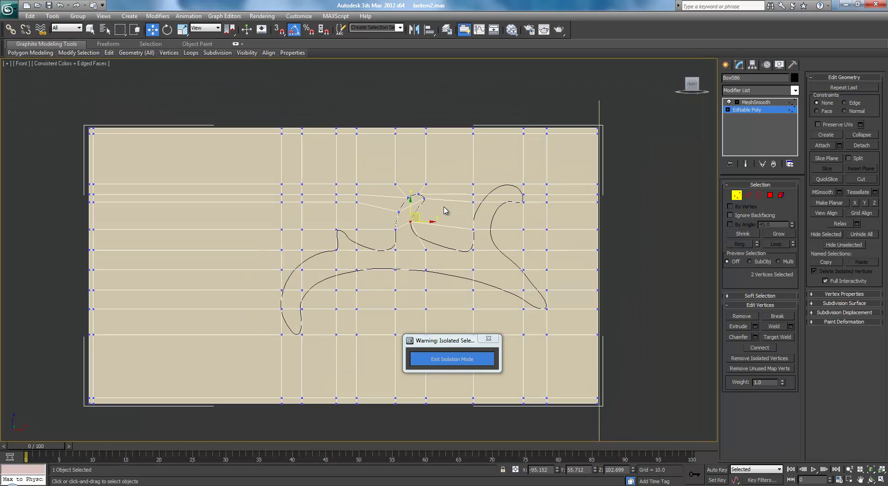
scroll(454, 231, up, 2)
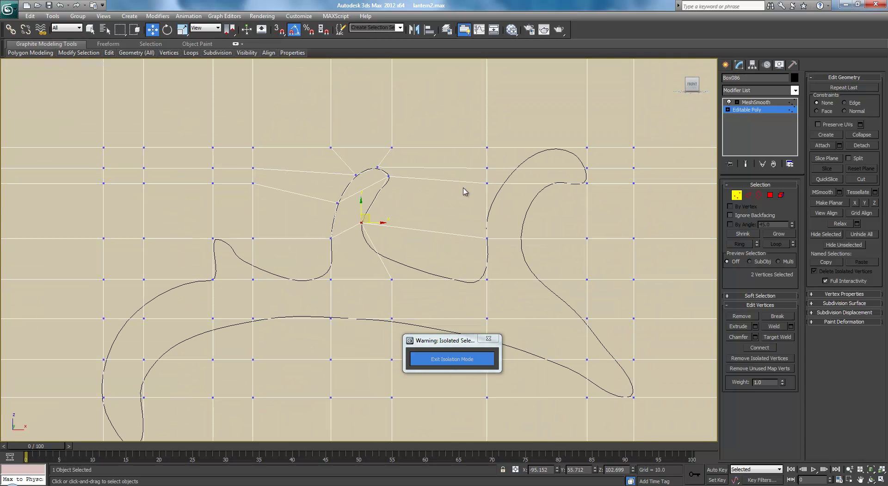
scroll(438, 203, down, 2)
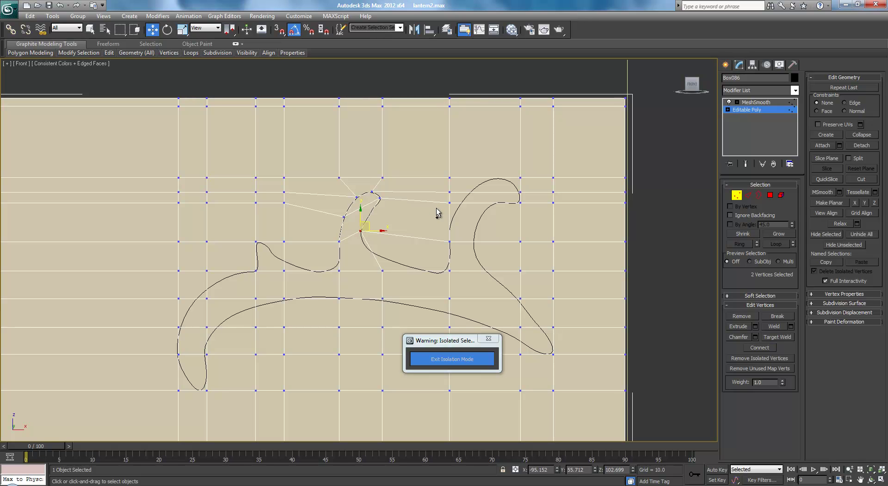
Undo the vertex moves around the middle hook to restore the straight grid
key(ctrl+z)
key(ctrl+z)
key(ctrl+z)
key(ctrl+z)
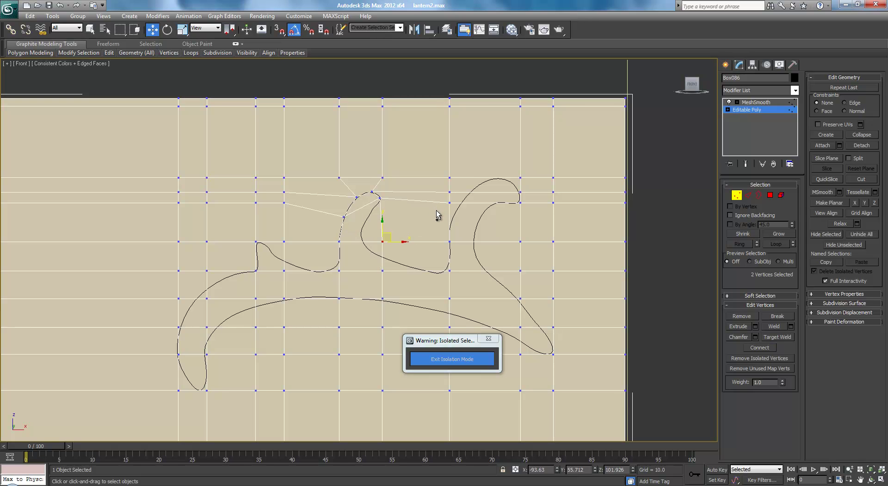
key(ctrl+z)
key(ctrl+z)
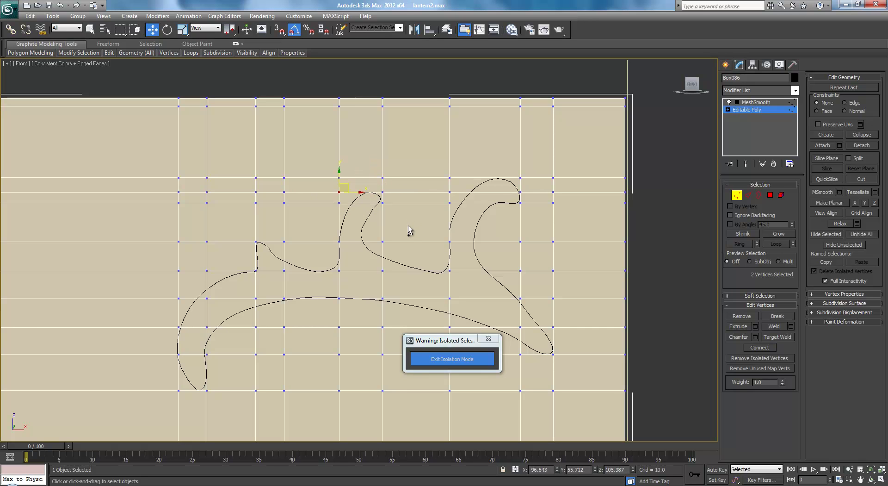
Move the grid vertices around the middle hook onto its outline, continuing down its inner edge to the base of the right hook
click(421, 221)
scroll(424, 224, up, 2)
drag(308, 216, 333, 246)
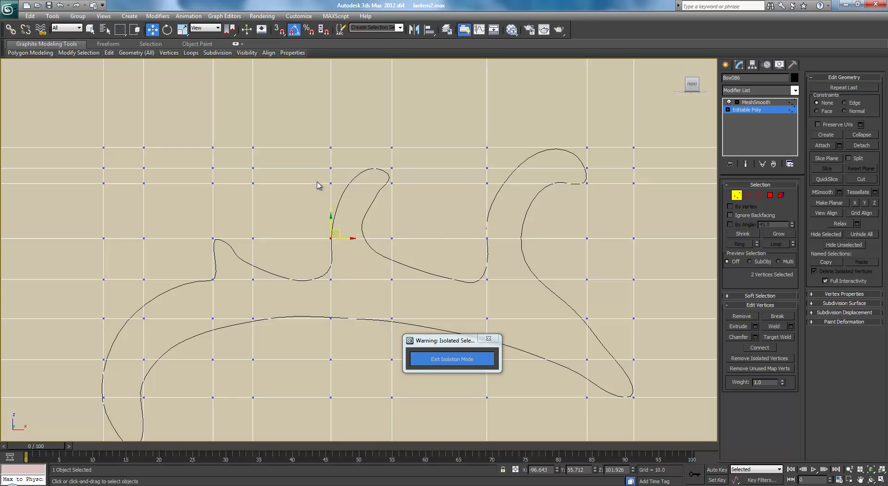
drag(317, 180, 351, 180)
drag(312, 160, 372, 212)
drag(377, 263, 381, 243)
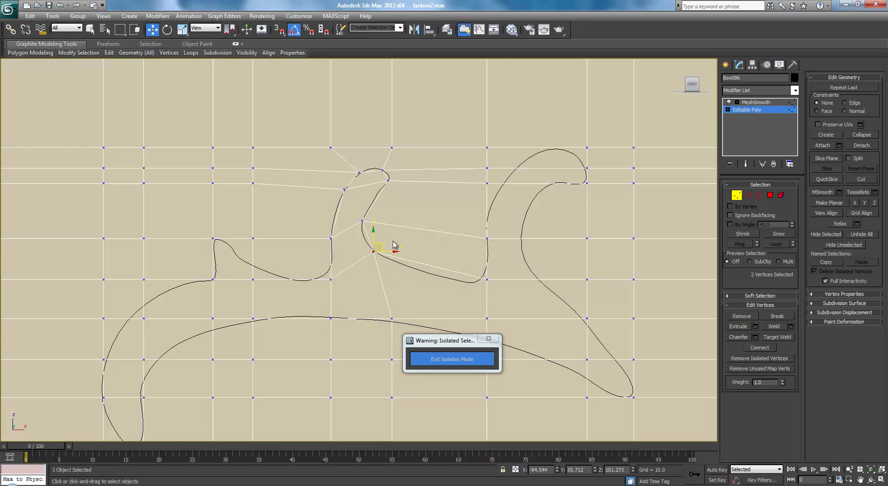
mouse_move(484, 271)
mouse_down()
mouse_move(500, 292)
mouse_move(485, 273)
mouse_up()
middle_drag(554, 219, 509, 231)
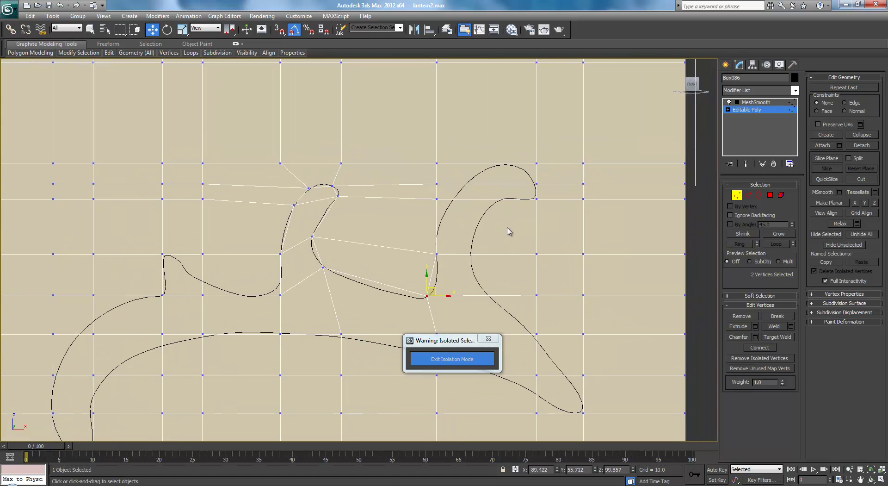